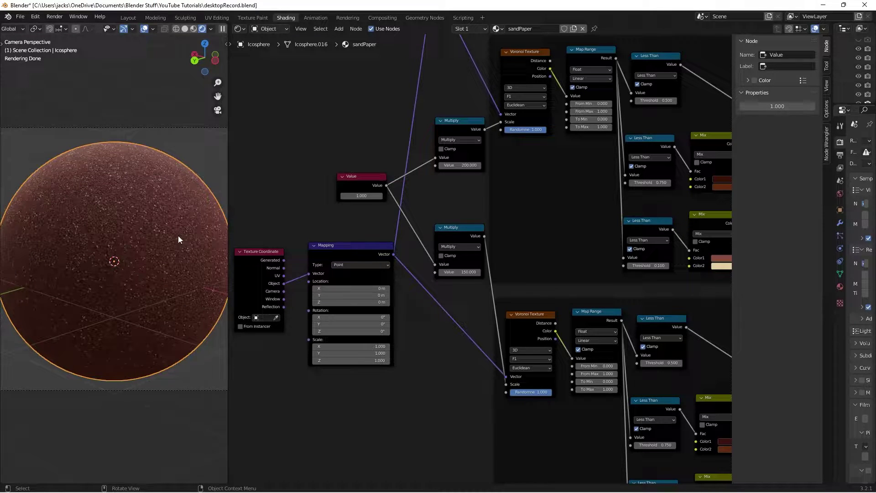
- Set the shared Value node to 2
{"action": "scroll", "coordinate": [178, 240], "scroll_direction": "down", "scroll_amount": 3}
{"action": "scroll", "coordinate": [480, 253], "scroll_direction": "down", "scroll_amount": 3}
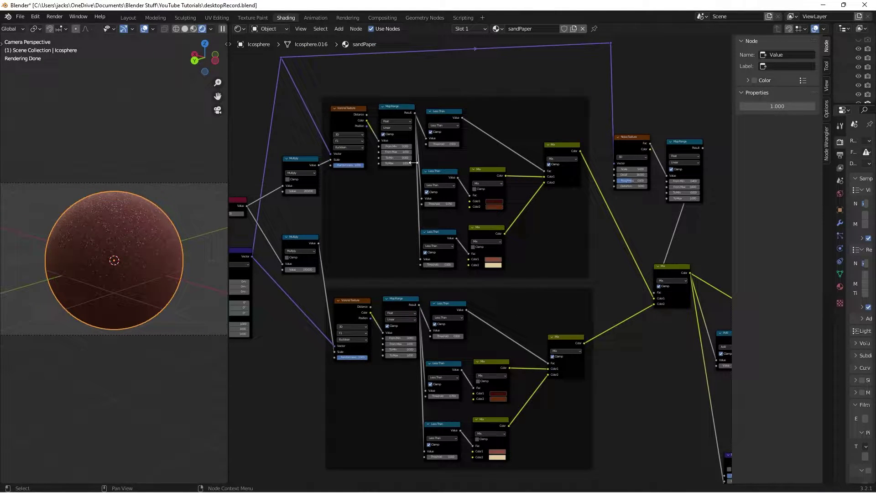
{"action": "middle_click_drag", "start_coordinate": [311, 211], "coordinate": [524, 259]}
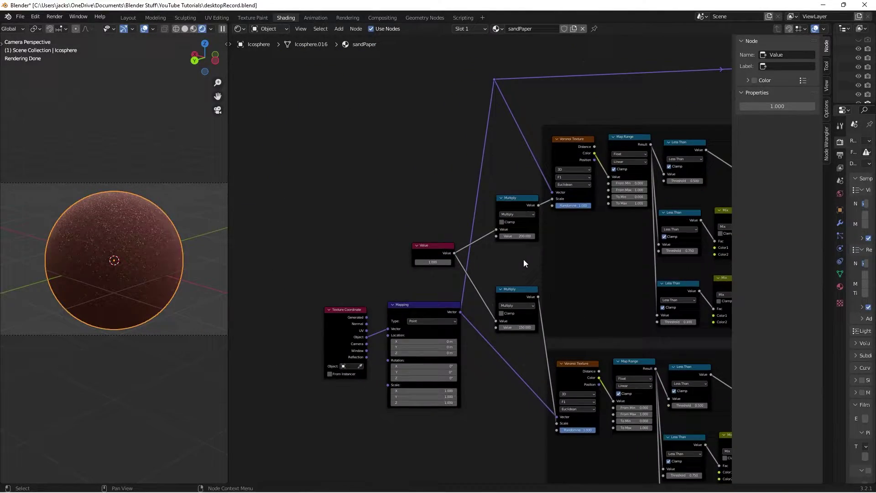
{"action": "scroll", "coordinate": [492, 261], "scroll_direction": "up", "scroll_amount": 4}
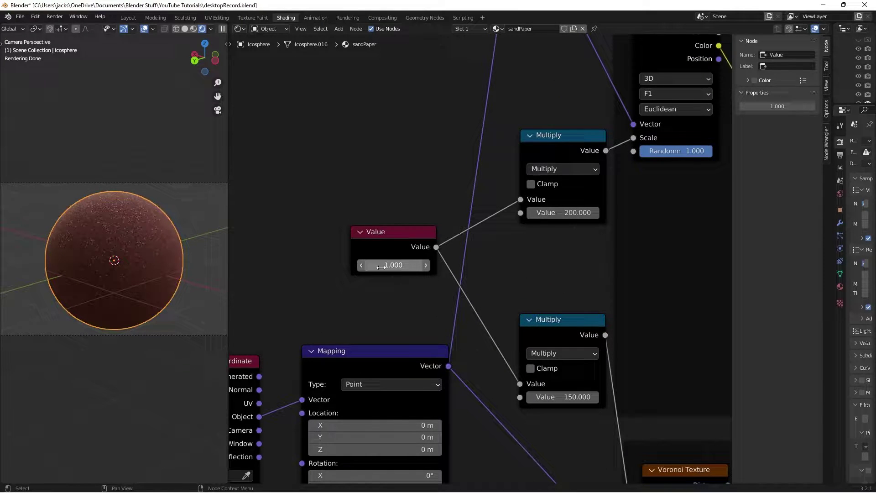
{"action": "left_click", "coordinate": [381, 267]}
{"action": "type", "text": "2"}
{"action": "key", "text": "Return"}
- Change the Hue Saturation Value hue to 0.2, then return it to 0.5
{"action": "scroll", "coordinate": [137, 237], "scroll_direction": "up", "scroll_amount": 4}
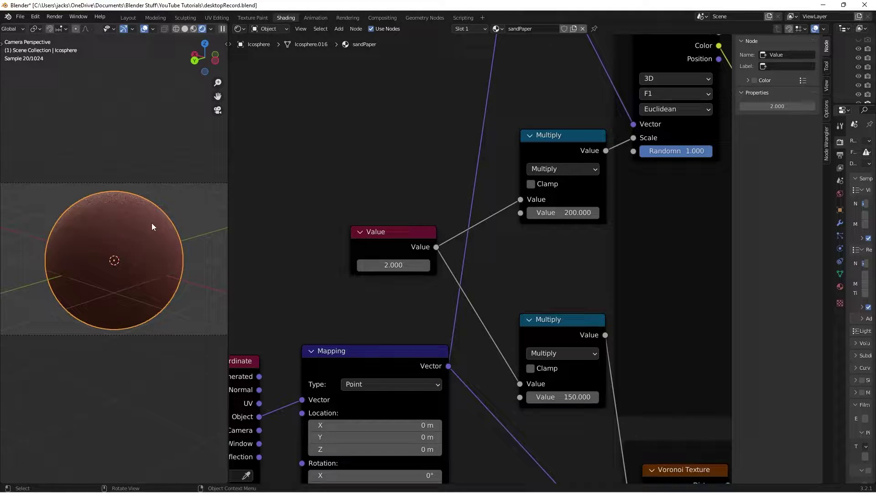
{"action": "scroll", "coordinate": [631, 247], "scroll_direction": "down", "scroll_amount": 3}
{"action": "middle_click_drag", "start_coordinate": [661, 257], "coordinate": [554, 238]}
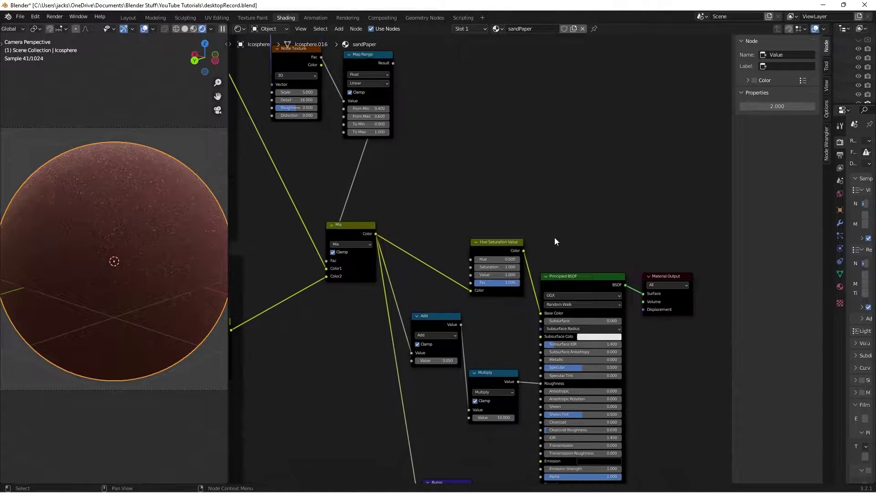
{"action": "left_click_drag", "start_coordinate": [485, 259], "coordinate": [472, 257]}
{"action": "left_click", "coordinate": [472, 256]}
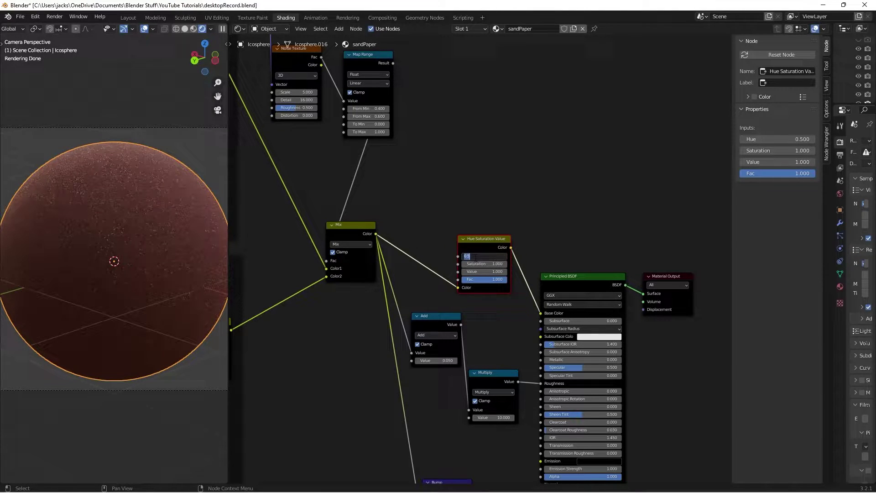
{"action": "type", "text": "0.2"}
{"action": "key", "text": "Return"}
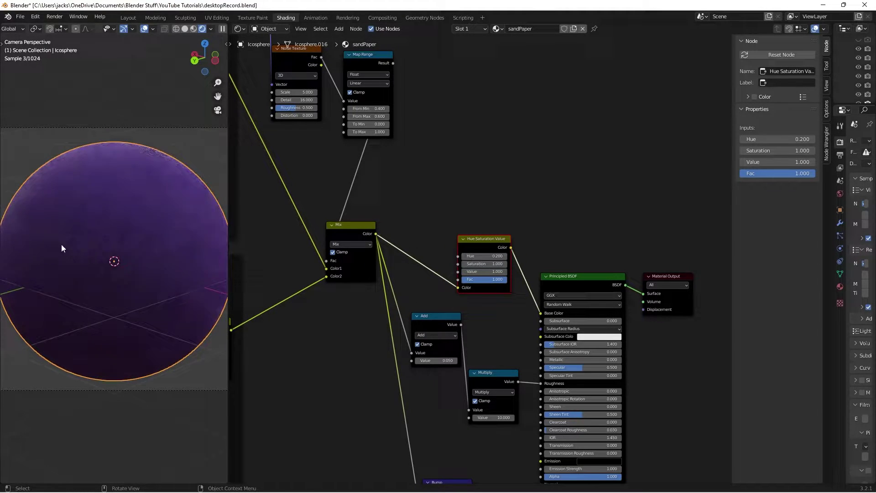
{"action": "left_click", "coordinate": [482, 256]}
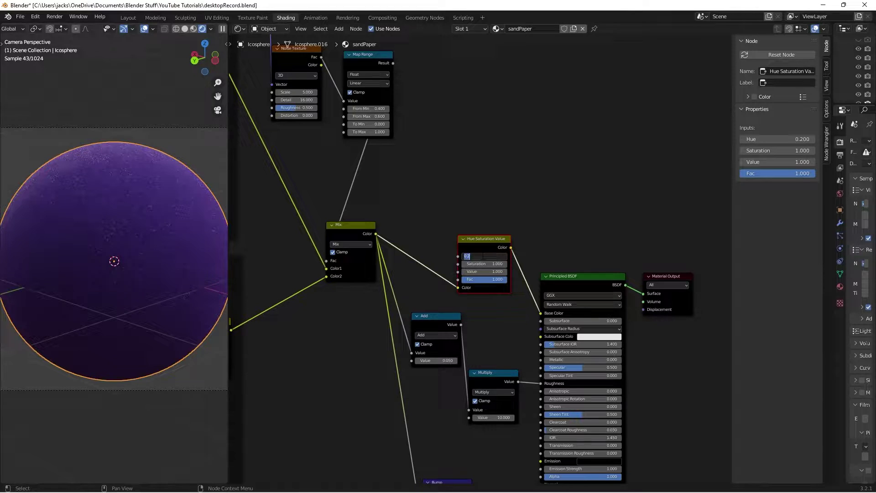
{"action": "type", "text": "0.5"}
{"action": "key", "text": "Return"}
- Set the Add node's value to 0, then to 0.5
{"action": "middle_click_drag", "start_coordinate": [494, 330], "coordinate": [483, 226]}
{"action": "scroll", "coordinate": [483, 226], "scroll_direction": "up", "scroll_amount": 1}
{"action": "left_click", "coordinate": [413, 233]}
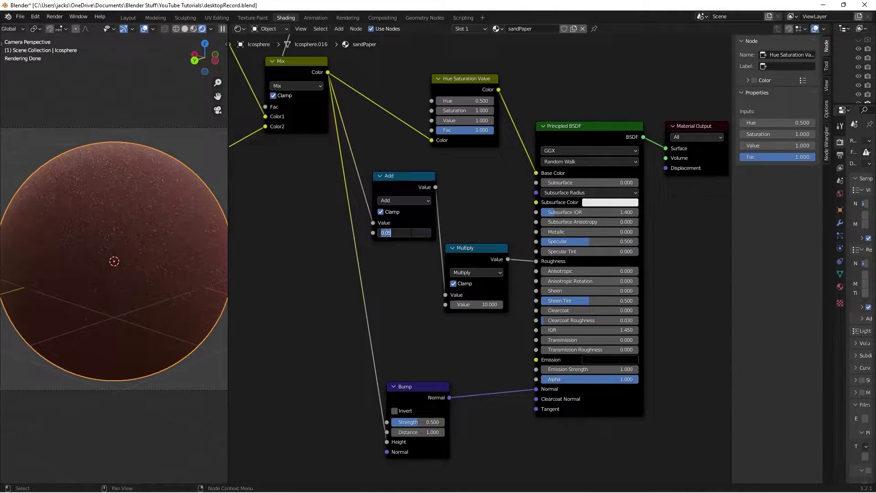
{"action": "type", "text": "0"}
{"action": "key", "text": "Return"}
{"action": "left_click", "coordinate": [413, 232]}
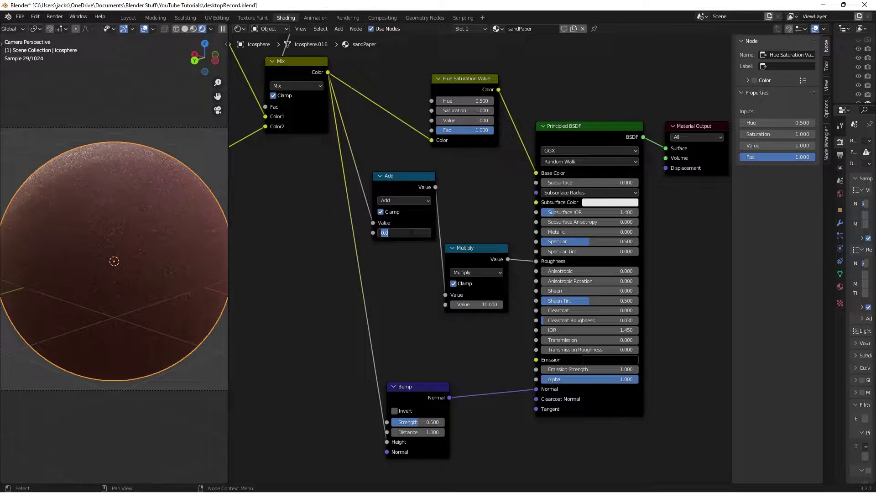
{"action": "type", "text": "0.5"}
{"action": "key", "text": "Return"}
{"action": "middle_click_drag", "start_coordinate": [434, 306], "coordinate": [438, 228]}
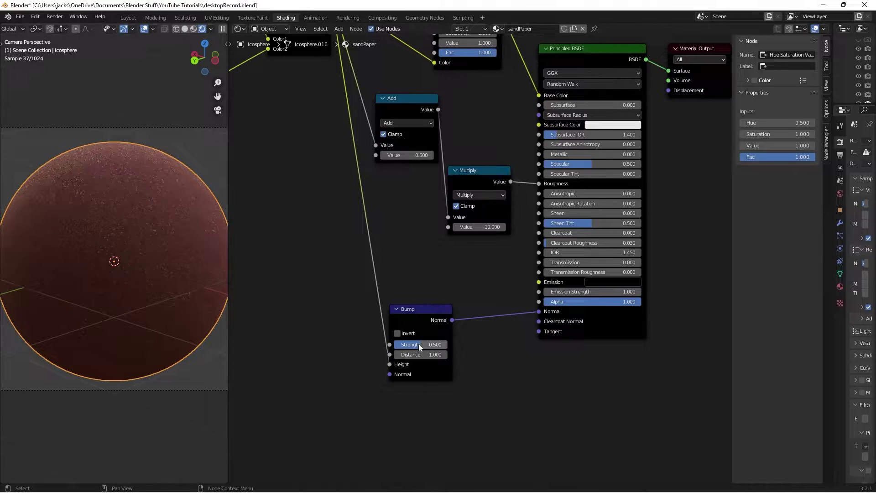
{"action": "scroll", "coordinate": [475, 270], "scroll_direction": "down", "scroll_amount": 3}
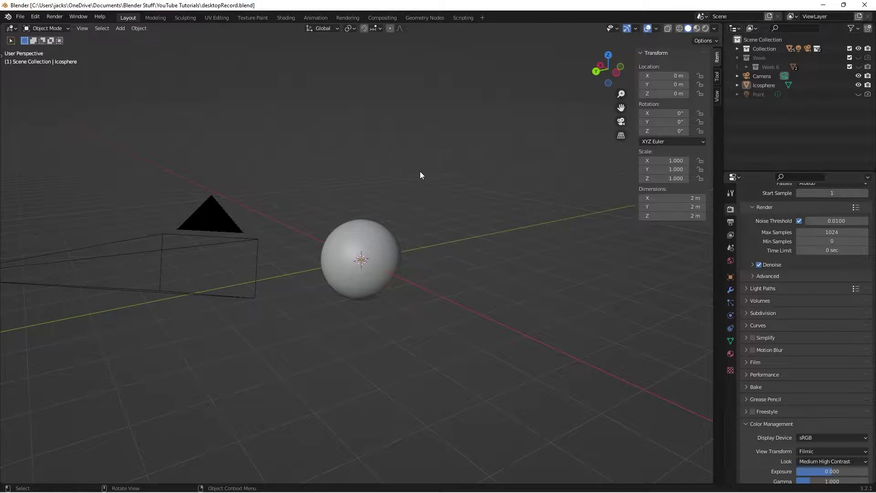
- Select the camera and view the scene through it (Numpad 0)
{"action": "middle_click_drag", "start_coordinate": [420, 175], "coordinate": [401, 200]}
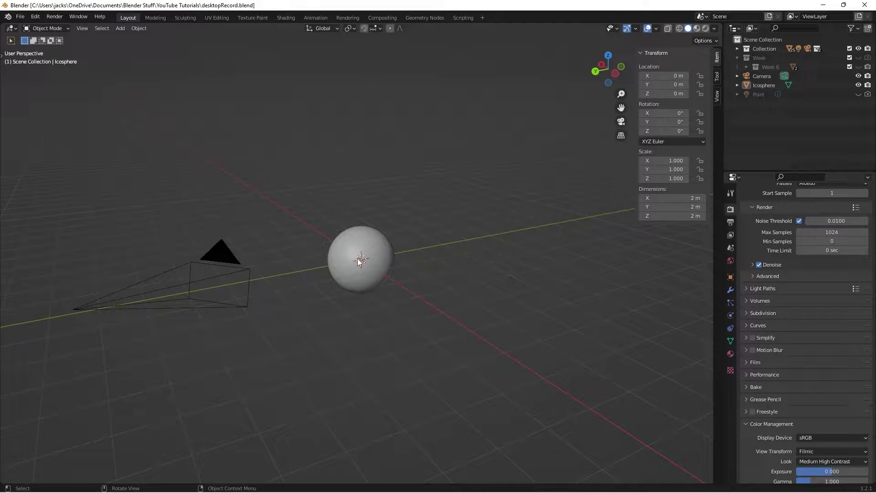
{"action": "left_click_drag", "start_coordinate": [323, 212], "coordinate": [392, 297]}
{"action": "left_click", "coordinate": [392, 297]}
{"action": "left_click", "coordinate": [204, 285]}
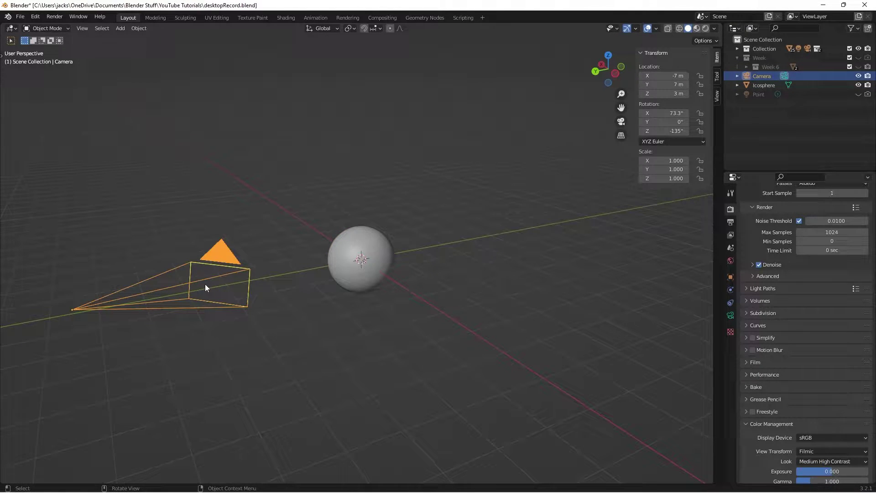
{"action": "key", "text": "KP_0"}
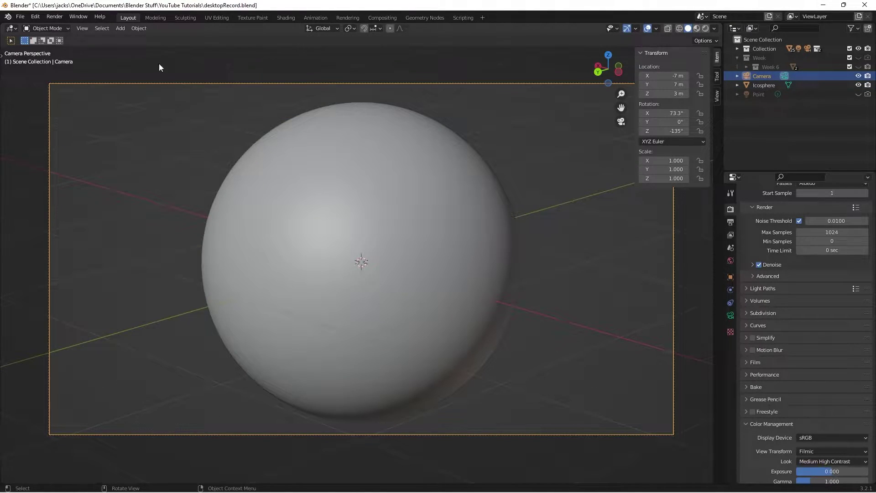
- In the Shading workspace, preview the icosphere in rendered shading with the forest HDRI
{"action": "left_click", "coordinate": [286, 19]}
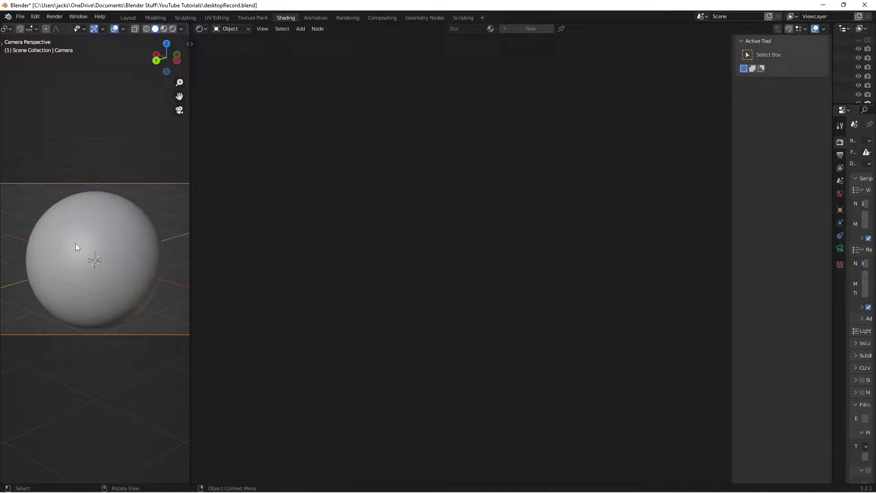
{"action": "left_click", "coordinate": [119, 283]}
{"action": "left_click", "coordinate": [174, 31]}
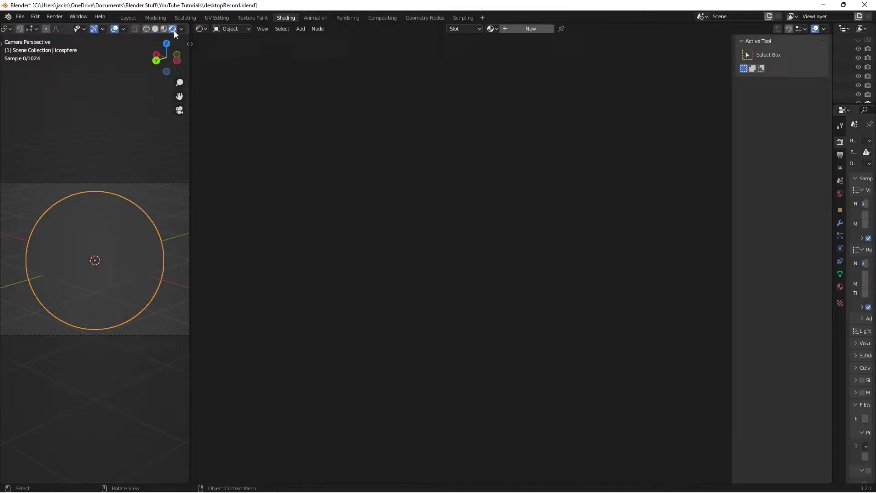
{"action": "left_click", "coordinate": [180, 29]}
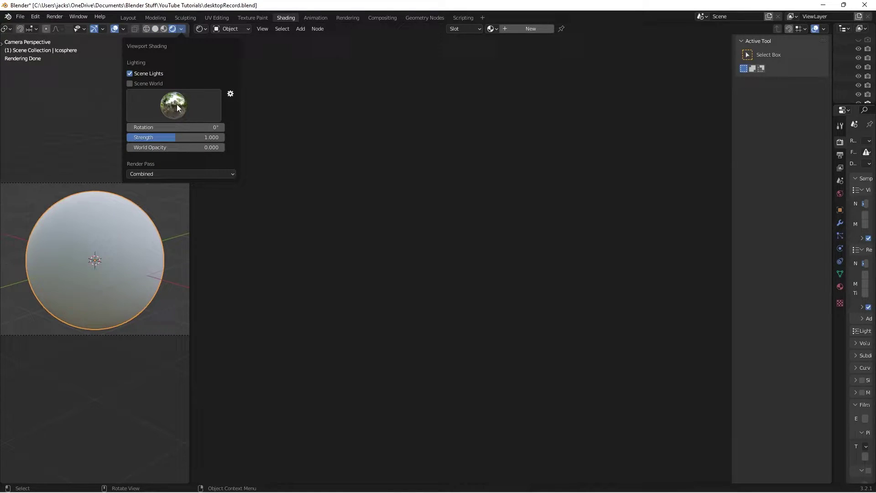
{"action": "left_click", "coordinate": [160, 95]}
{"action": "left_click", "coordinate": [190, 135]}
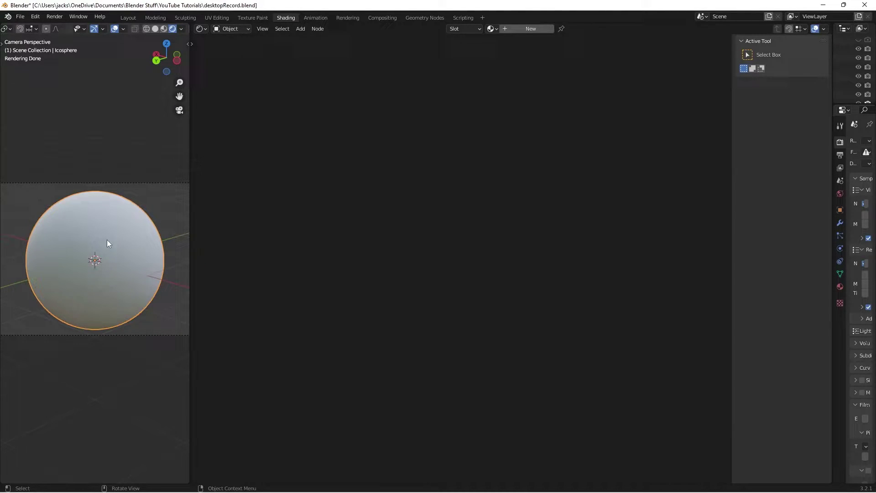
- Create a new material on the sphere named sandPaper
{"action": "left_click", "coordinate": [515, 27]}
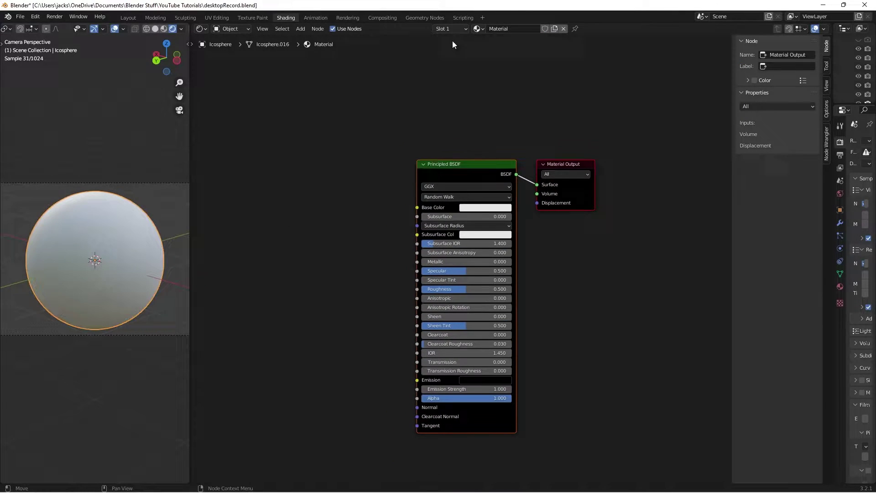
{"action": "type", "text": "snad"}
{"action": "key", "text": "BackSpace"}
{"action": "key", "text": "BackSpace"}
{"action": "key", "text": "BackSpace"}
{"action": "key", "text": "BackSpace"}
{"action": "type", "text": "r"}
{"action": "key", "text": "Return"}
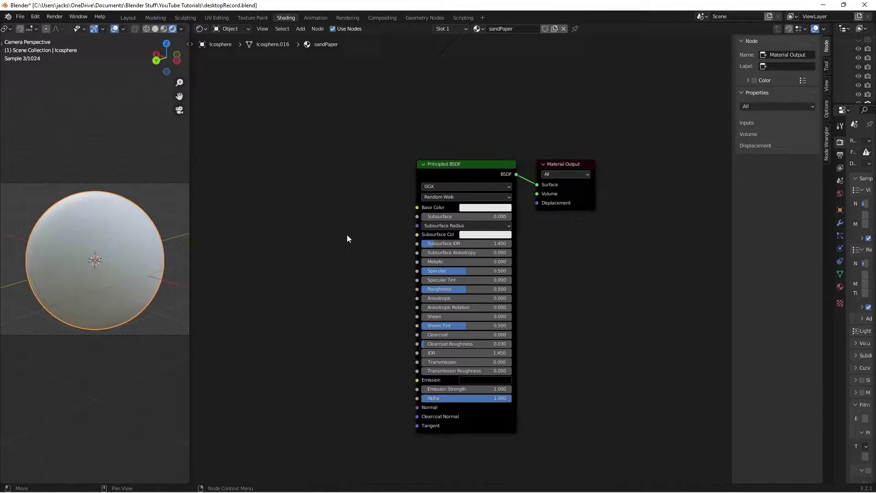
- Add a Voronoi Texture node with linked Mapping and Texture Coordinate nodes via Ctrl+T
{"action": "middle_click_drag", "start_coordinate": [347, 235], "coordinate": [414, 237]}
{"action": "key", "text": "shift+a"}
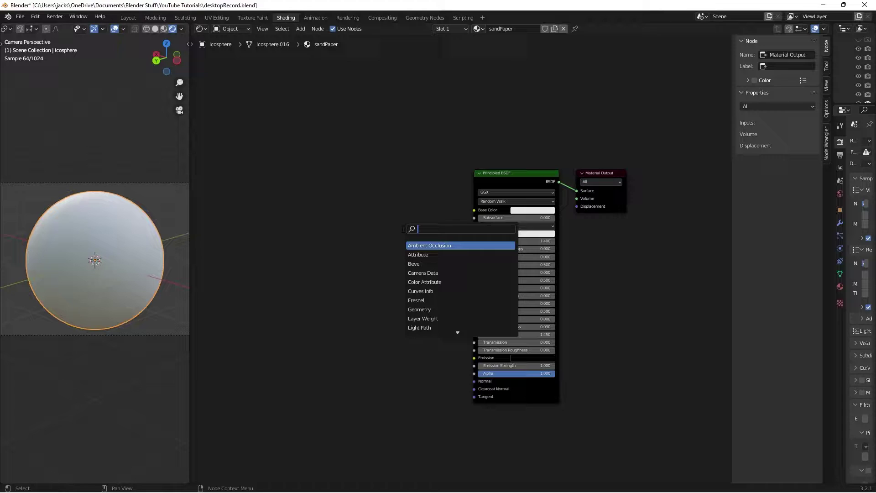
{"action": "type", "text": "voro"}
{"action": "key", "text": "Return"}
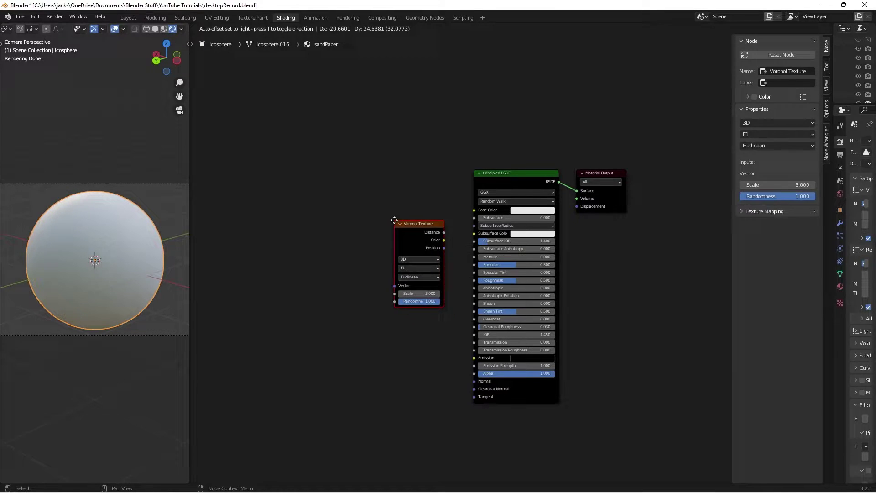
{"action": "left_click", "coordinate": [290, 203]}
{"action": "middle_click_drag", "start_coordinate": [290, 203], "coordinate": [320, 169]}
{"action": "left_click", "coordinate": [341, 231]}
{"action": "key", "text": "ctrl+t"}
{"action": "left_click_drag", "start_coordinate": [348, 171], "coordinate": [224, 245]}
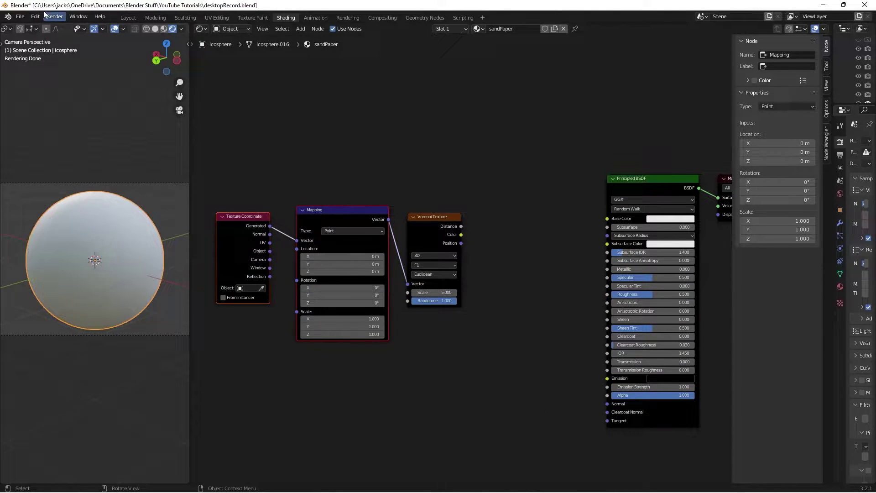
- Open Preferences and filter add-ons by 'nod' to check Node Wrangler is enabled
{"action": "left_click", "coordinate": [35, 16]}
{"action": "left_click", "coordinate": [51, 147]}
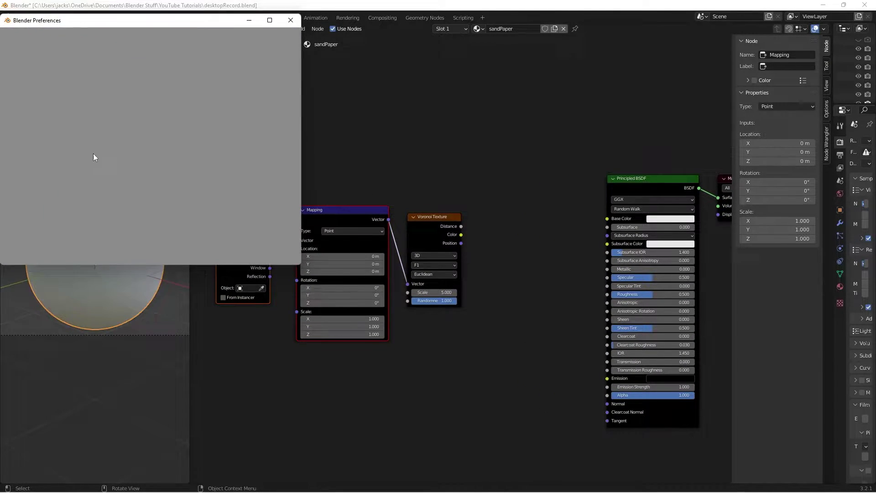
{"action": "left_click", "coordinate": [246, 46]}
{"action": "type", "text": "node"}
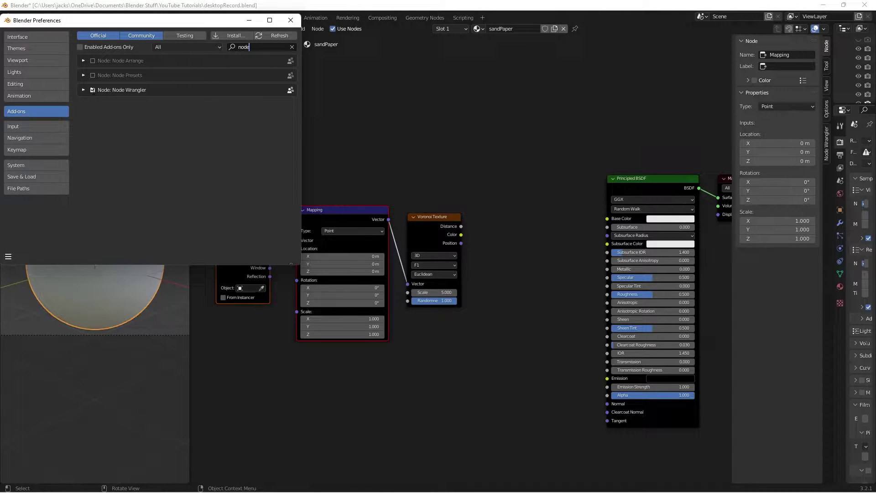
- Link Texture Coordinate Object to the Mapping Vector and preview the Voronoi Distance output
{"action": "left_click", "coordinate": [288, 22]}
{"action": "middle_click_drag", "start_coordinate": [320, 163], "coordinate": [336, 155]}
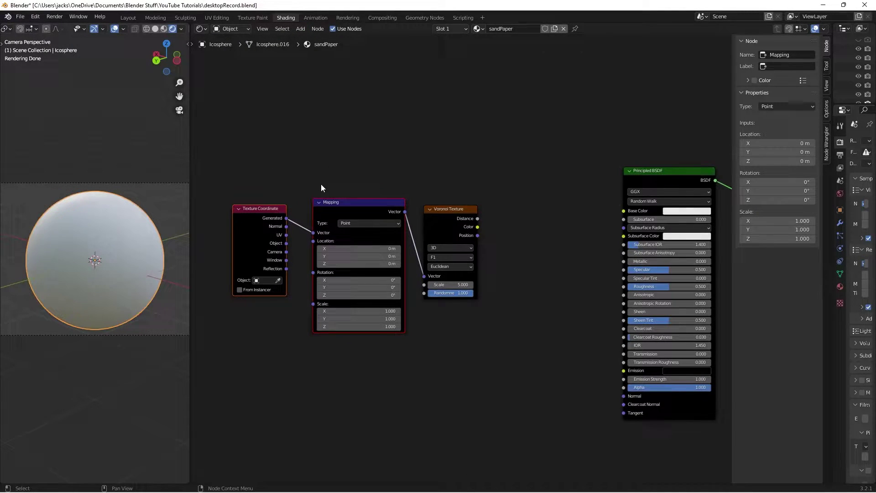
{"action": "scroll", "coordinate": [310, 205], "scroll_direction": "up", "scroll_amount": 1}
{"action": "left_click_drag", "start_coordinate": [272, 242], "coordinate": [303, 232]}
{"action": "scroll", "coordinate": [329, 173], "scroll_direction": "down", "scroll_amount": 2}
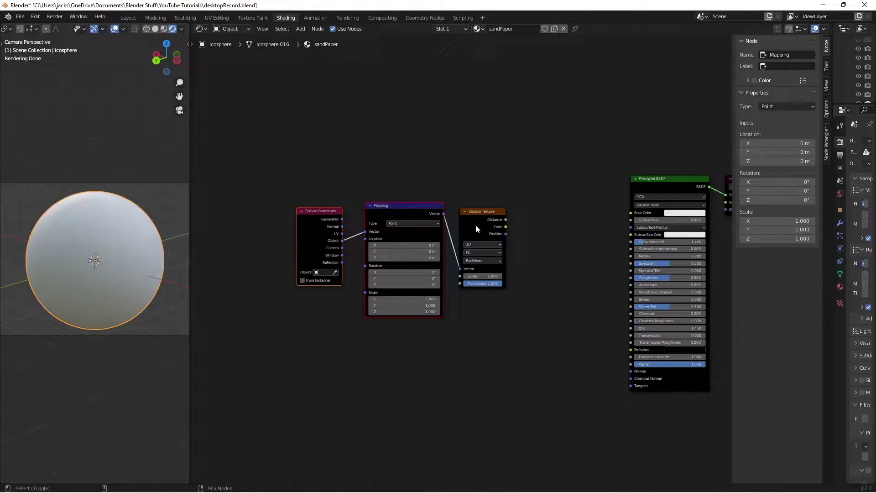
{"action": "left_click", "coordinate": [476, 224], "text": "ctrl+shift"}
- Move the three texture nodes left and set the Voronoi Scale to 150
{"action": "left_click_drag", "start_coordinate": [274, 176], "coordinate": [518, 302]}
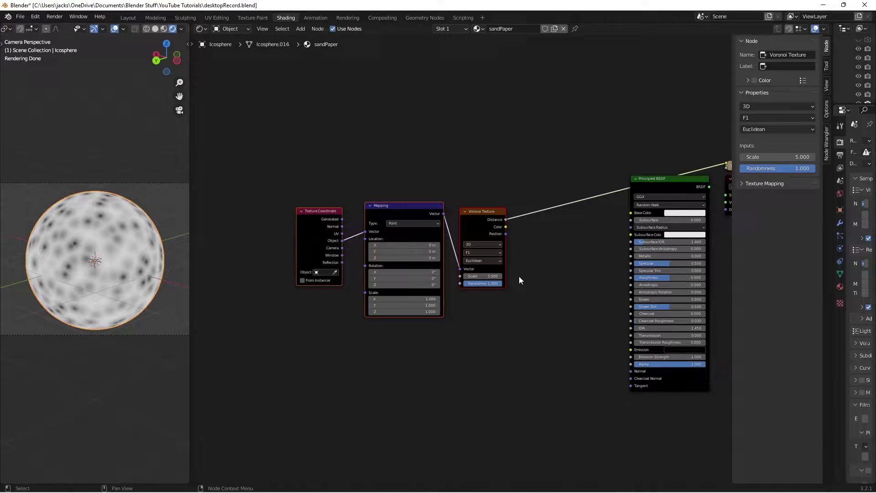
{"action": "key", "text": "g"}
{"action": "left_click", "coordinate": [374, 249]}
{"action": "middle_click_drag", "start_coordinate": [375, 249], "coordinate": [499, 337]}
{"action": "scroll", "coordinate": [500, 338], "scroll_direction": "up", "scroll_amount": 2}
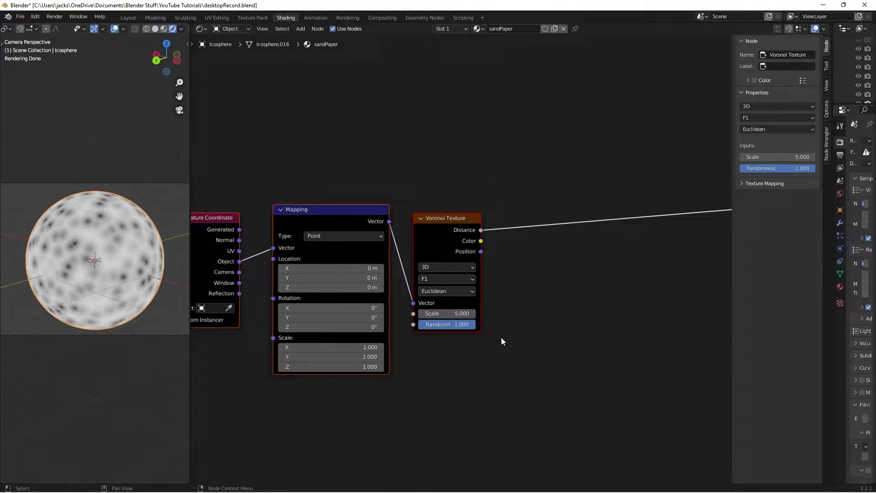
{"action": "left_click", "coordinate": [450, 315]}
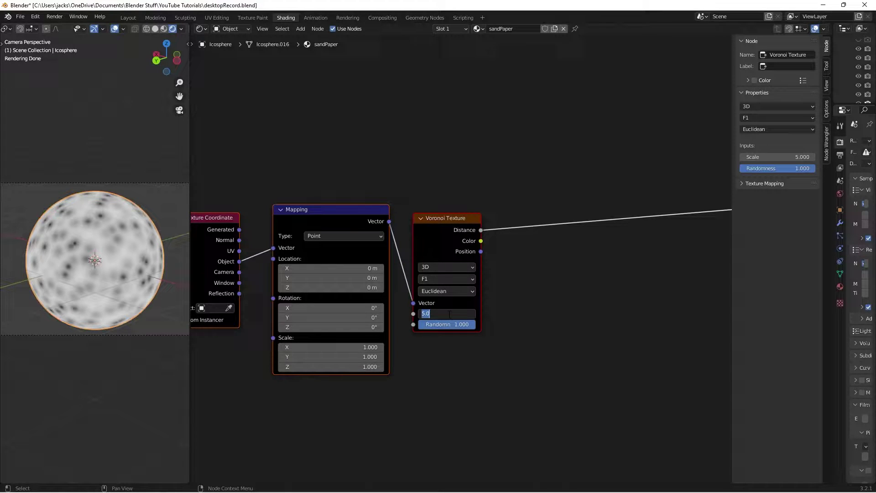
{"action": "type", "text": "150"}
{"action": "key", "text": "Return"}
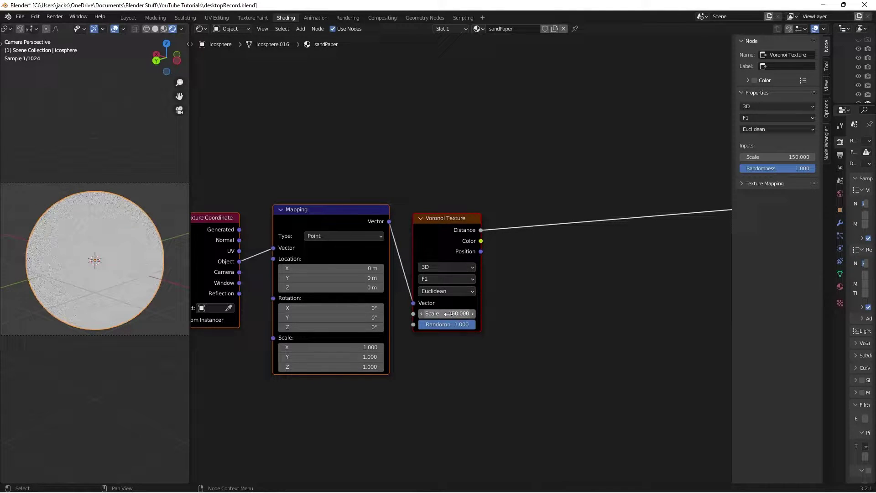
{"action": "scroll", "coordinate": [122, 264], "scroll_direction": "up", "scroll_amount": 1}
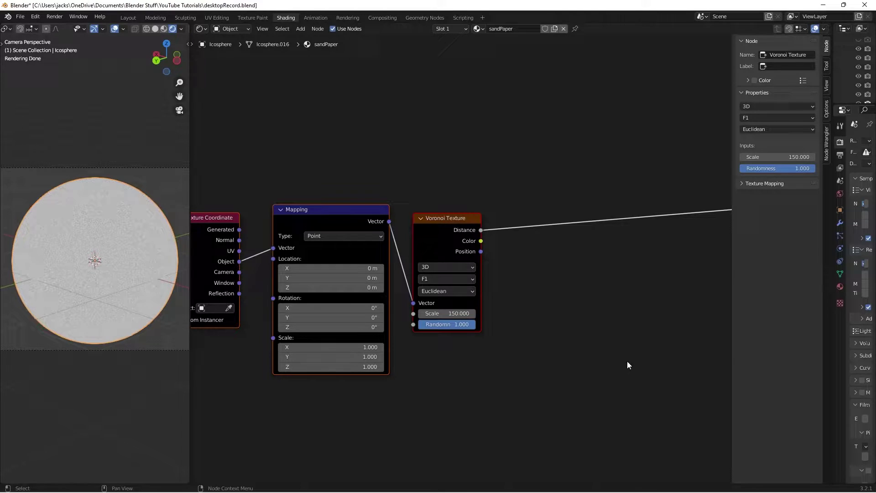
- Add a Map Range node fed by the Voronoi Color output and preview the Voronoi colour
{"action": "middle_click_drag", "start_coordinate": [567, 288], "coordinate": [475, 281]}
{"action": "left_click", "coordinate": [474, 282]}
{"action": "key", "text": "shift+a"}
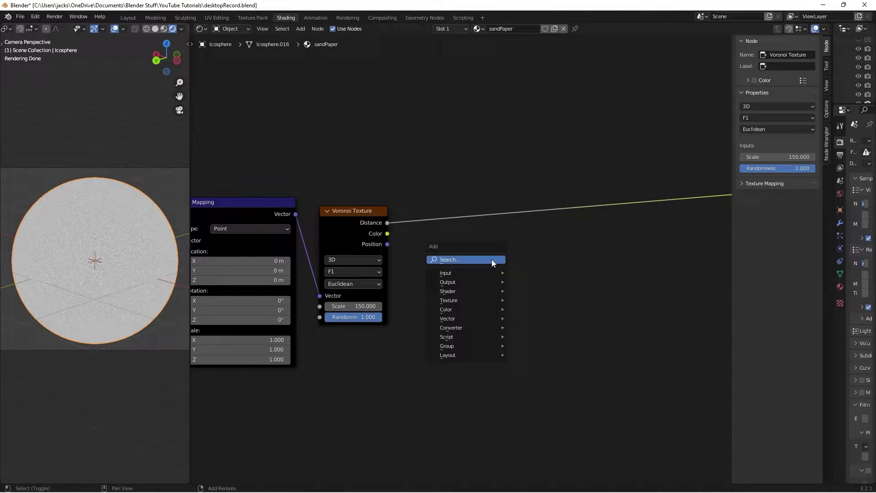
{"action": "left_click", "coordinate": [491, 259]}
{"action": "type", "text": "ran"}
{"action": "key", "text": "Return"}
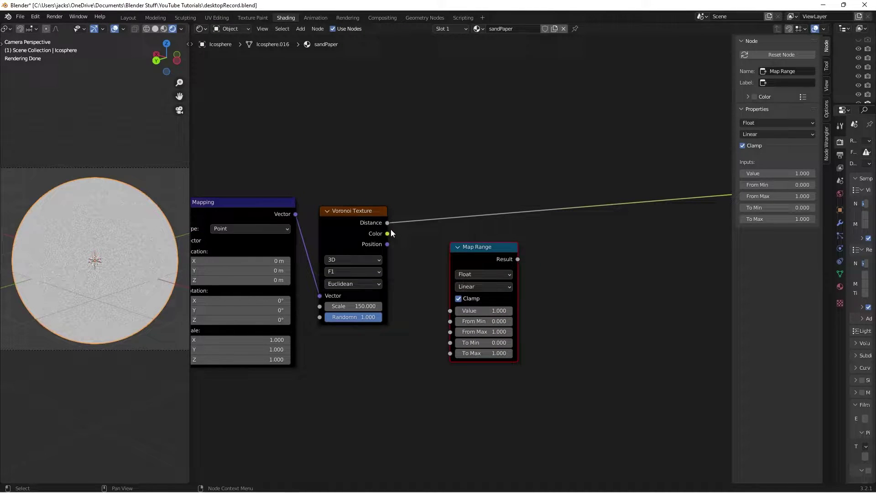
{"action": "left_click_drag", "start_coordinate": [387, 233], "coordinate": [461, 311]}
{"action": "left_click", "coordinate": [475, 259]}
{"action": "left_click_drag", "start_coordinate": [476, 258], "coordinate": [456, 183]}
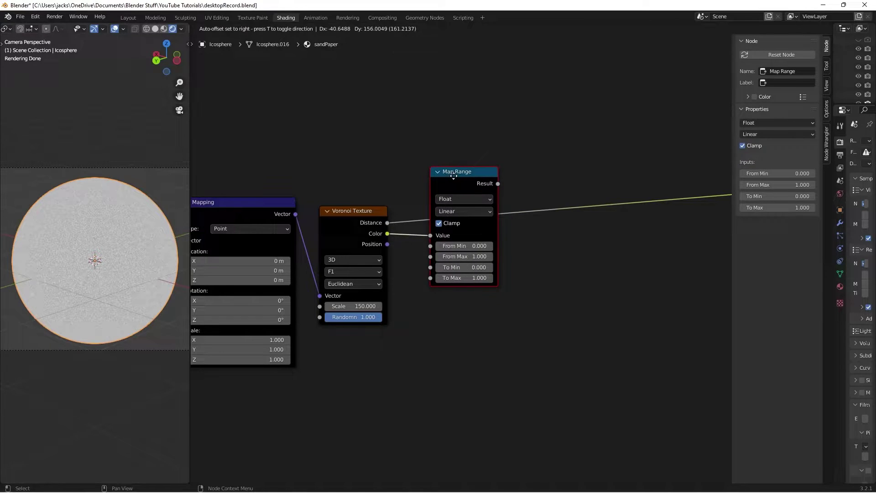
{"action": "left_click", "coordinate": [355, 229], "text": "ctrl+shift"}
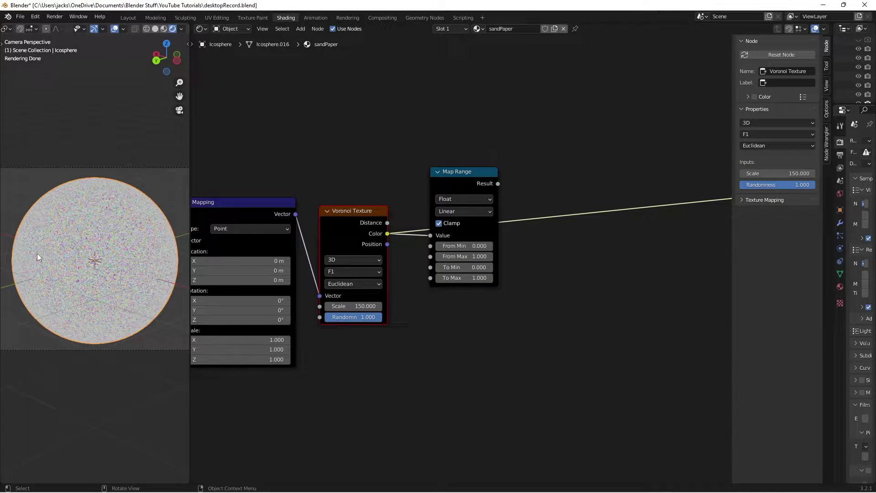
- Try a Voronoi Scale of 50, then set it back to 150
{"action": "scroll", "coordinate": [57, 247], "scroll_direction": "up", "scroll_amount": 3}
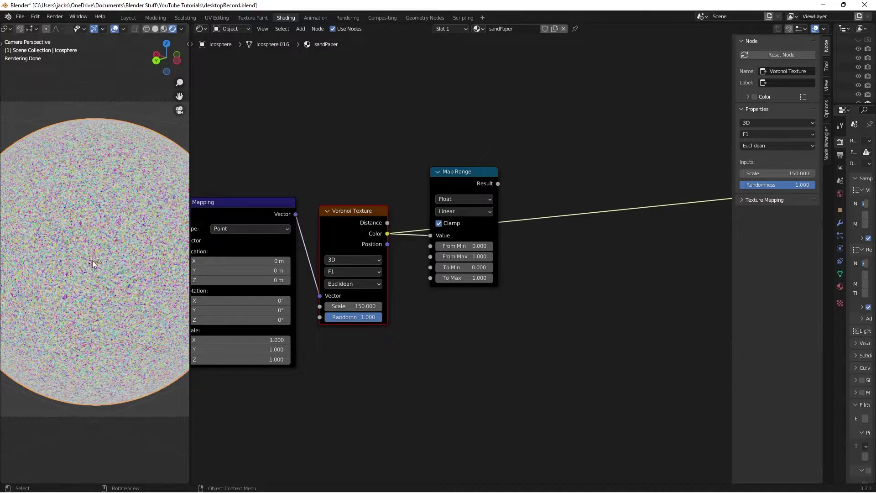
{"action": "scroll", "coordinate": [92, 263], "scroll_direction": "up", "scroll_amount": 2}
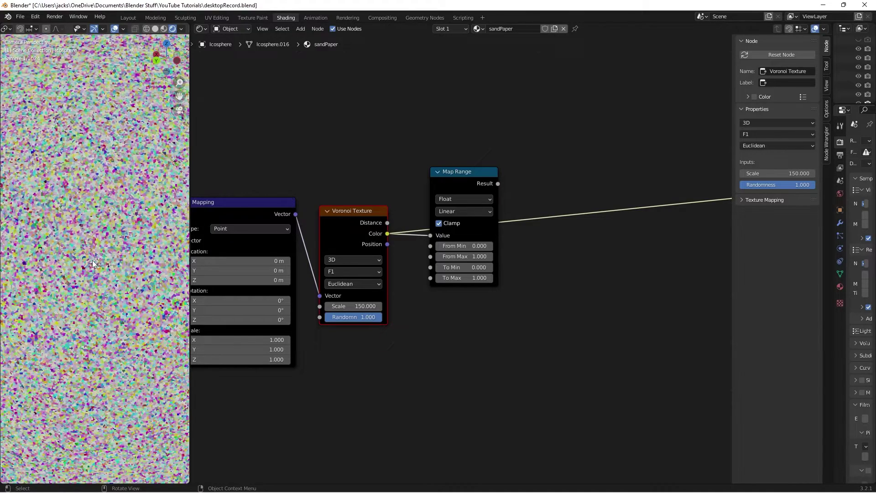
{"action": "left_click", "coordinate": [346, 306]}
{"action": "type", "text": "50"}
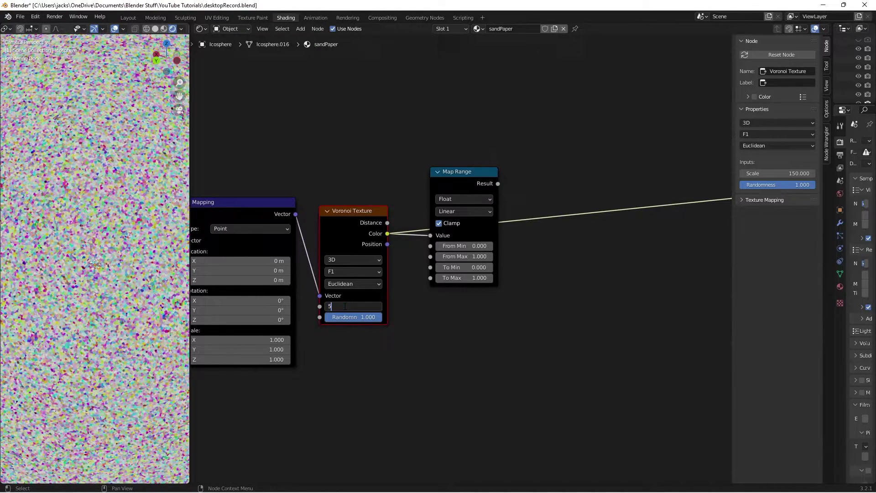
{"action": "key", "text": "Return"}
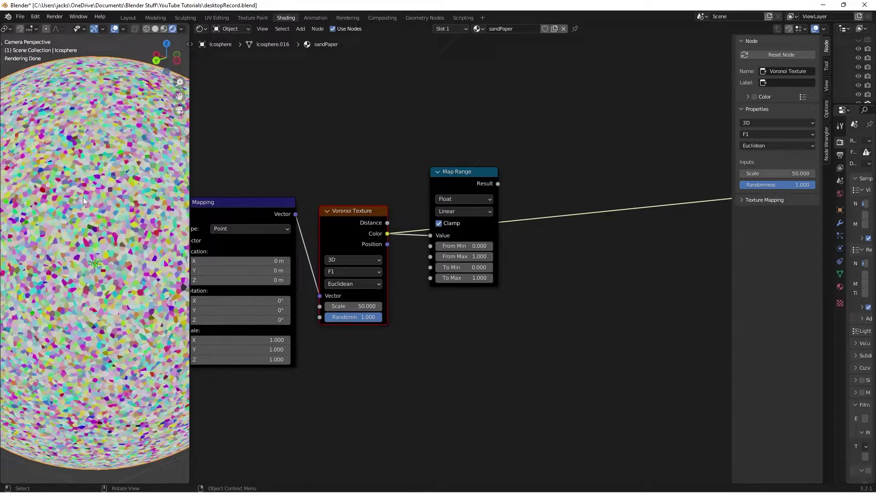
{"action": "left_click", "coordinate": [361, 307]}
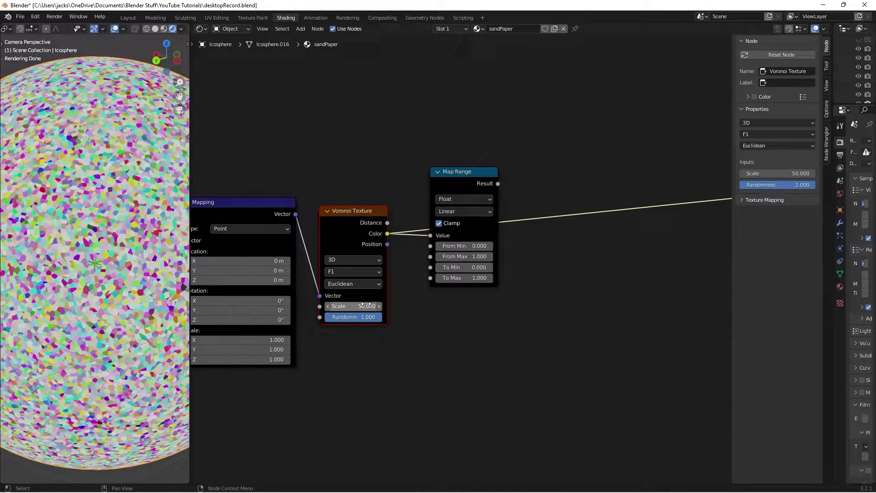
{"action": "type", "text": "150"}
{"action": "key", "text": "Return"}
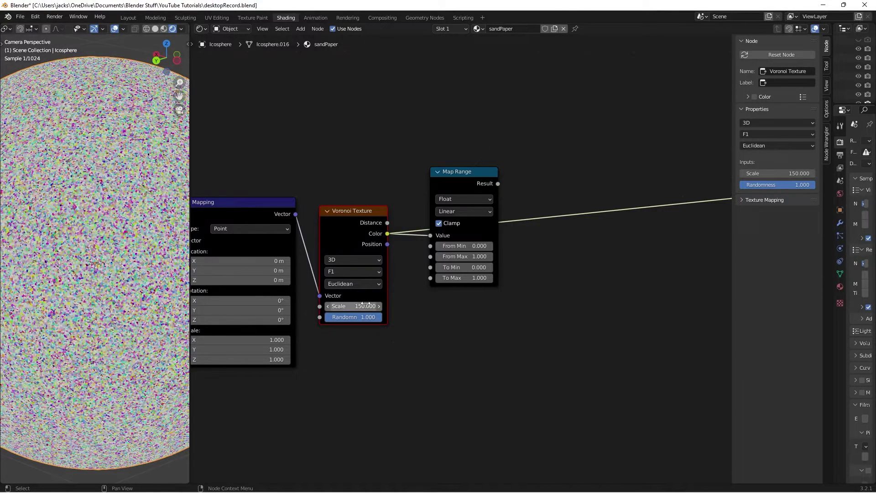
- Preview the Map Range Result on the sphere, tidy the node, and save the file
{"action": "left_click", "coordinate": [472, 190], "text": "ctrl+shift"}
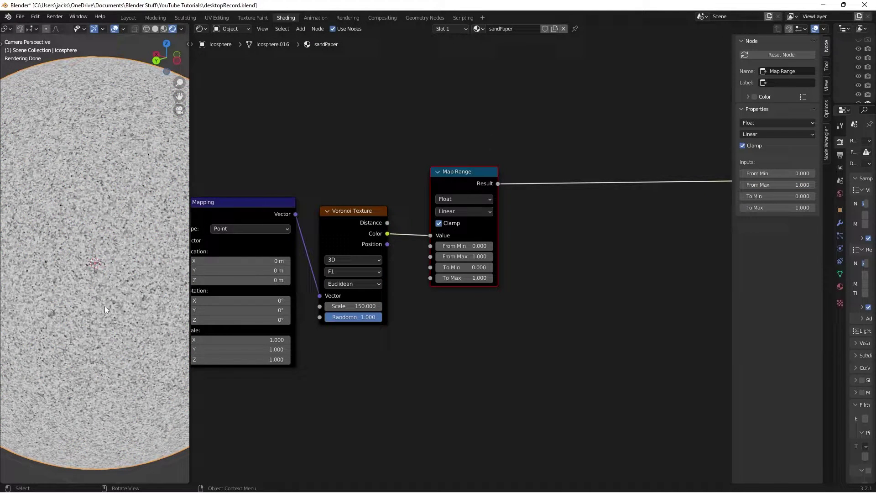
{"action": "scroll", "coordinate": [514, 244], "scroll_direction": "down", "scroll_amount": 1}
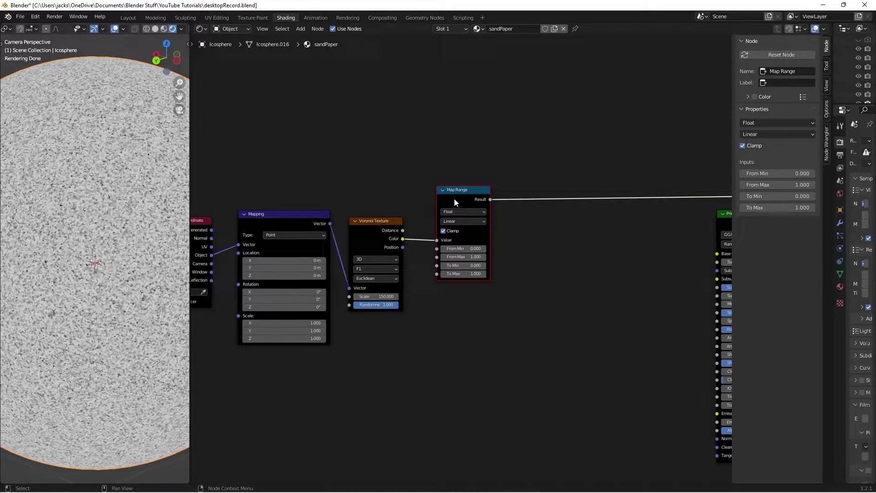
{"action": "left_click_drag", "start_coordinate": [453, 198], "coordinate": [437, 226]}
{"action": "left_click", "coordinate": [539, 272]}
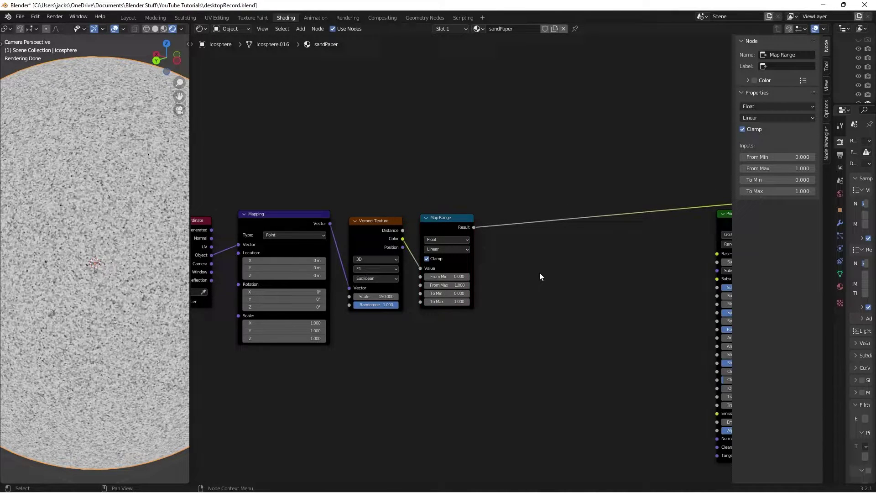
{"action": "middle_click_drag", "start_coordinate": [595, 276], "coordinate": [513, 256]}
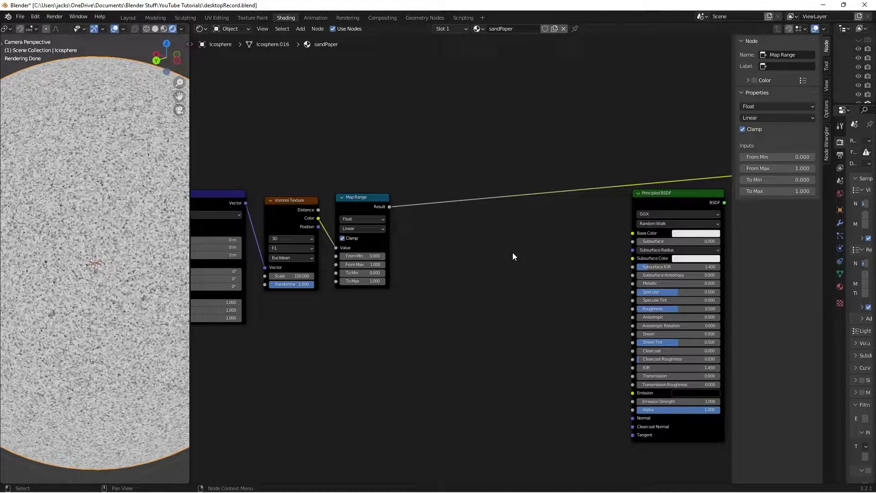
{"action": "key", "text": "ctrl+s"}
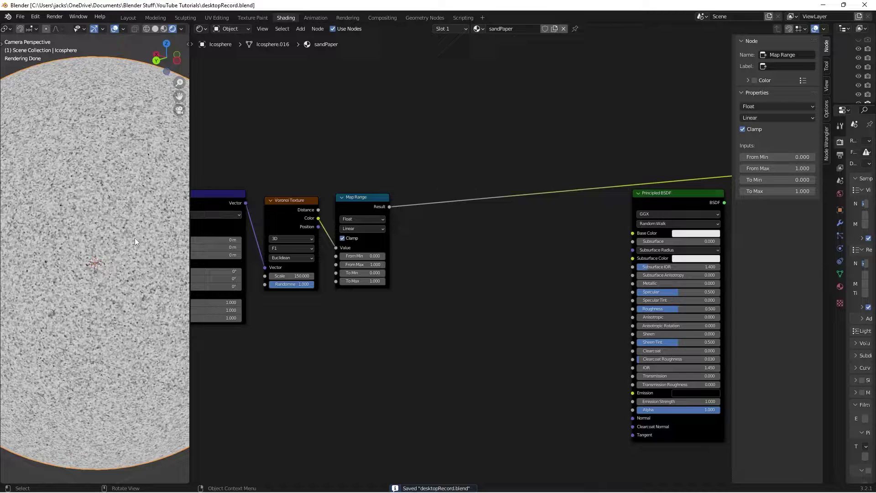
- Add a Math node beside Map Range and set its operation to Less Than
{"action": "key", "text": "shift+a"}
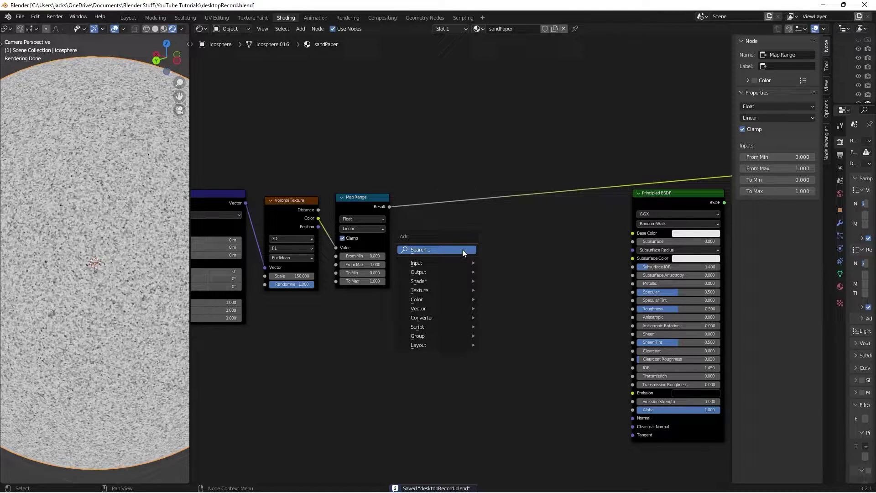
{"action": "left_click", "coordinate": [463, 249]}
{"action": "type", "text": "add"}
{"action": "key", "text": "Return"}
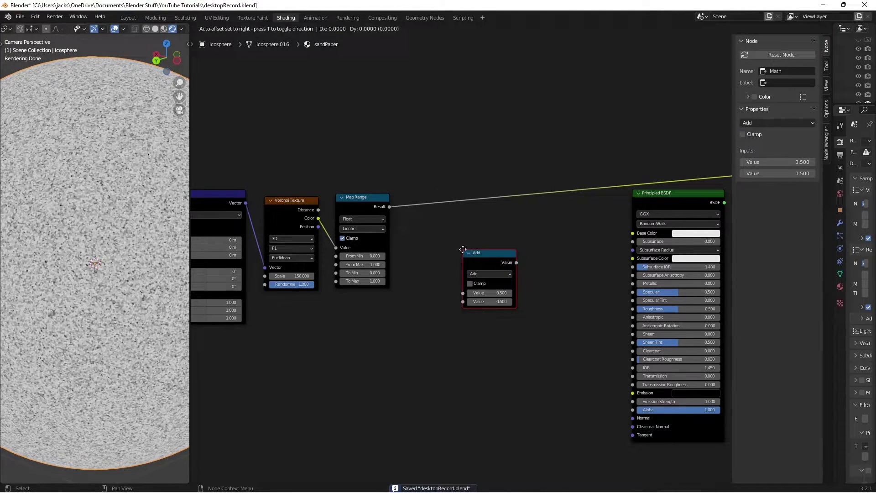
{"action": "left_click", "coordinate": [414, 233]}
{"action": "scroll", "coordinate": [515, 252], "scroll_direction": "up", "scroll_amount": 2}
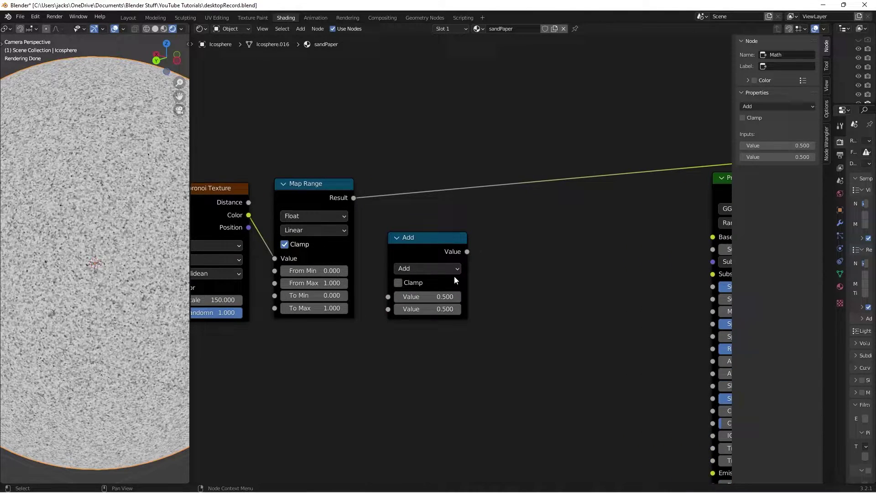
{"action": "left_click", "coordinate": [448, 270]}
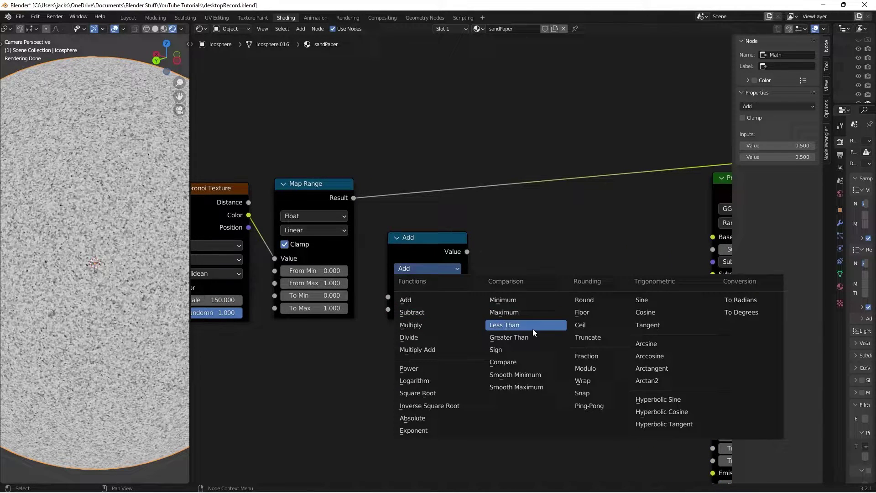
{"action": "left_click", "coordinate": [505, 325]}
{"action": "left_click_drag", "start_coordinate": [409, 249], "coordinate": [421, 237]}
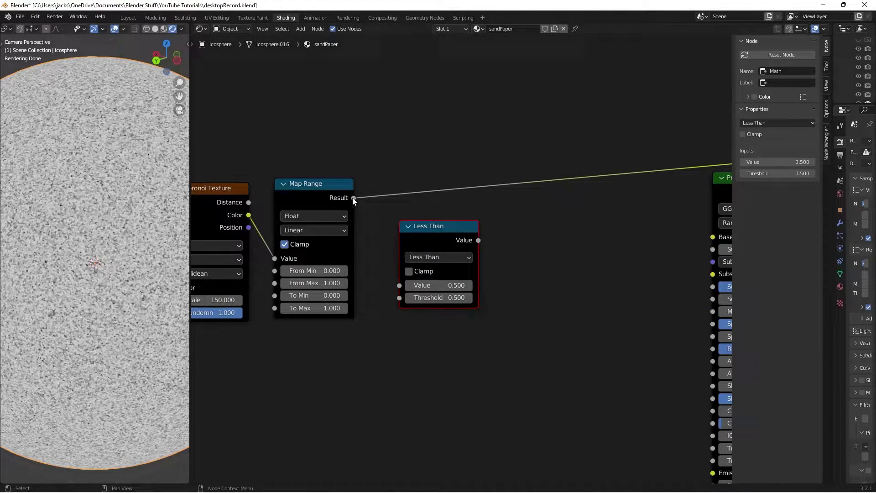
- Feed Map Range Result into Less Than, preview it on the sphere, and enable Clamp
{"action": "left_click_drag", "start_coordinate": [353, 198], "coordinate": [400, 285]}
{"action": "left_click_drag", "start_coordinate": [432, 234], "coordinate": [422, 210]}
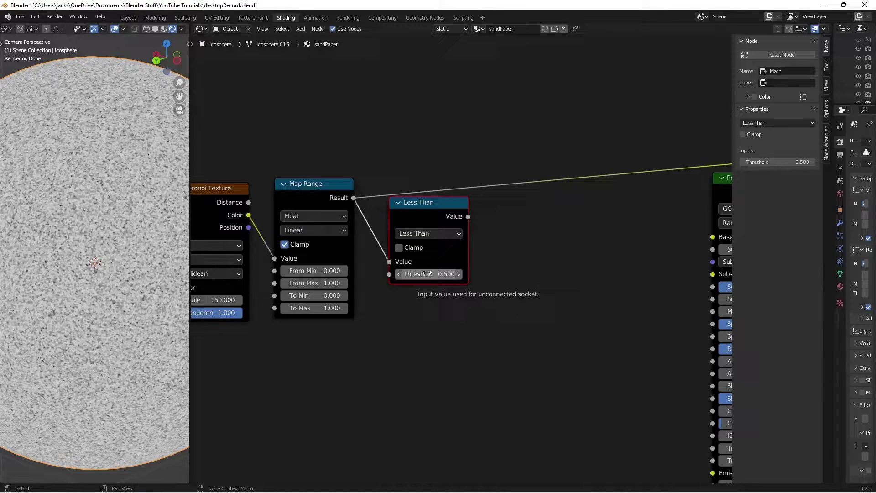
{"action": "left_click", "coordinate": [419, 215], "text": "ctrl+shift"}
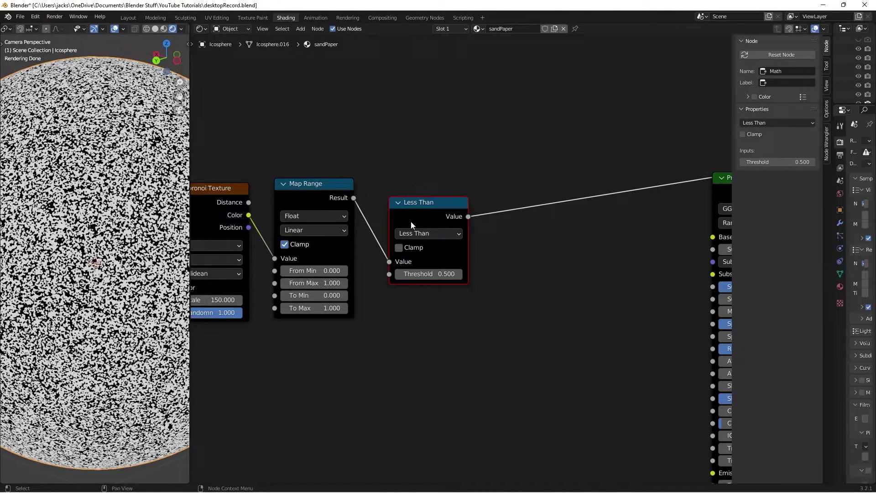
{"action": "scroll", "coordinate": [59, 271], "scroll_direction": "up", "scroll_amount": 3}
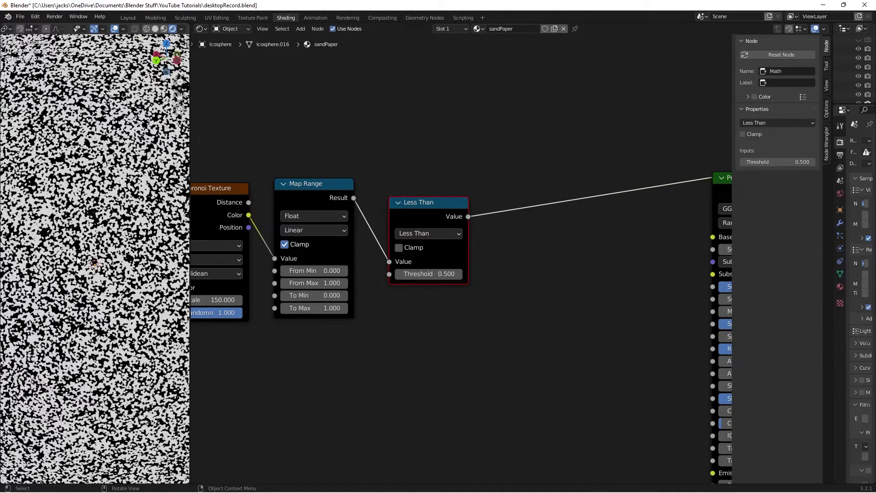
{"action": "left_click", "coordinate": [399, 248]}
- Tidy the layout by moving the five texture-chain nodes further left
{"action": "scroll", "coordinate": [91, 262], "scroll_direction": "down", "scroll_amount": 3}
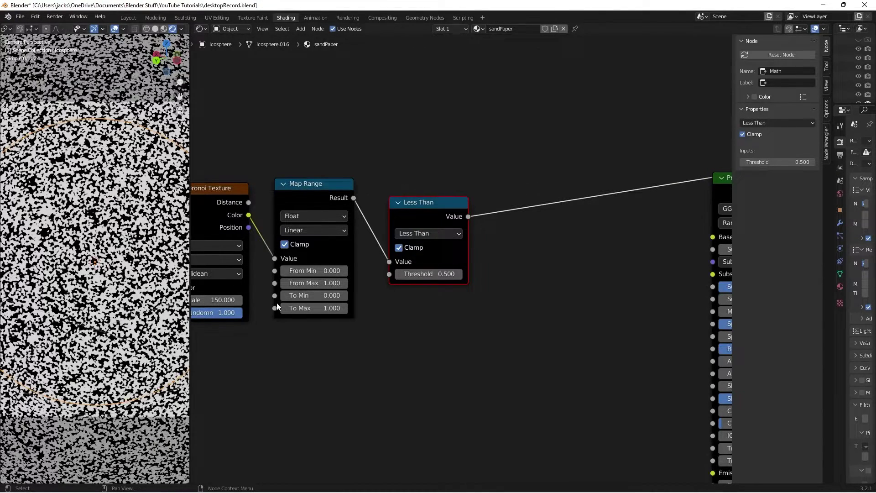
{"action": "scroll", "coordinate": [292, 310], "scroll_direction": "down", "scroll_amount": 2}
{"action": "middle_click_drag", "start_coordinate": [314, 321], "coordinate": [378, 288]}
{"action": "scroll", "coordinate": [476, 318], "scroll_direction": "down", "scroll_amount": 1}
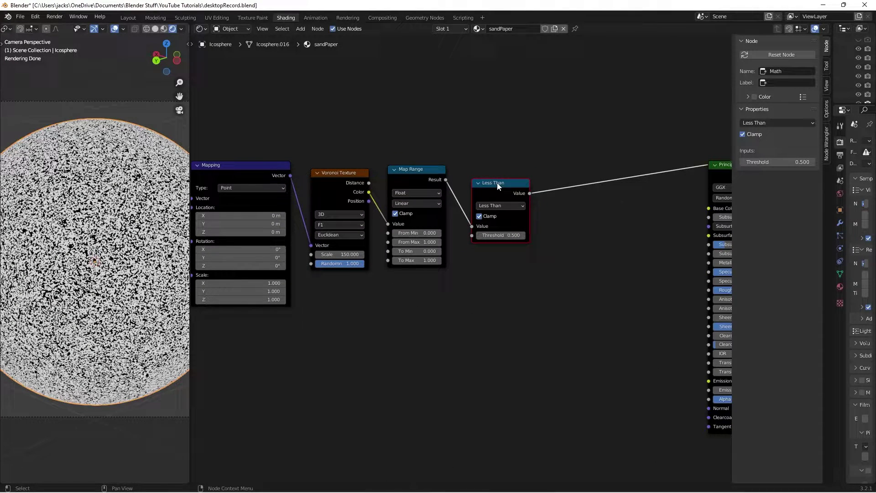
{"action": "left_click_drag", "start_coordinate": [497, 185], "coordinate": [486, 173]}
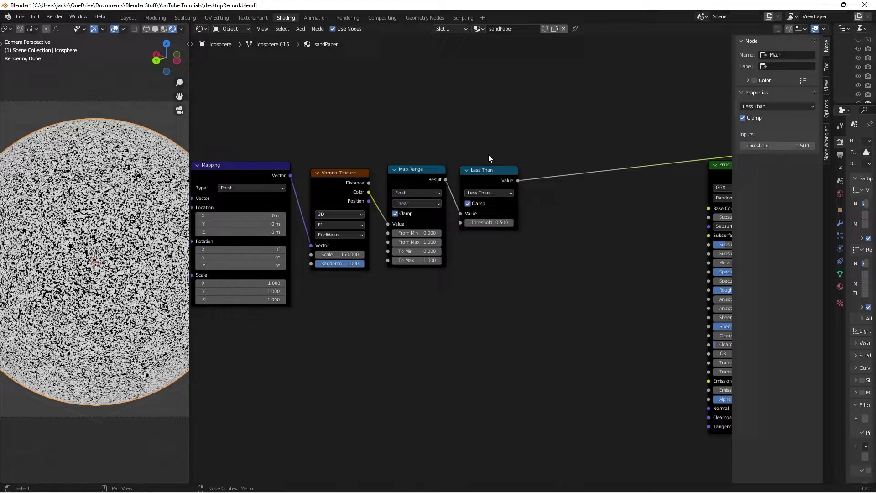
{"action": "key", "text": "Home"}
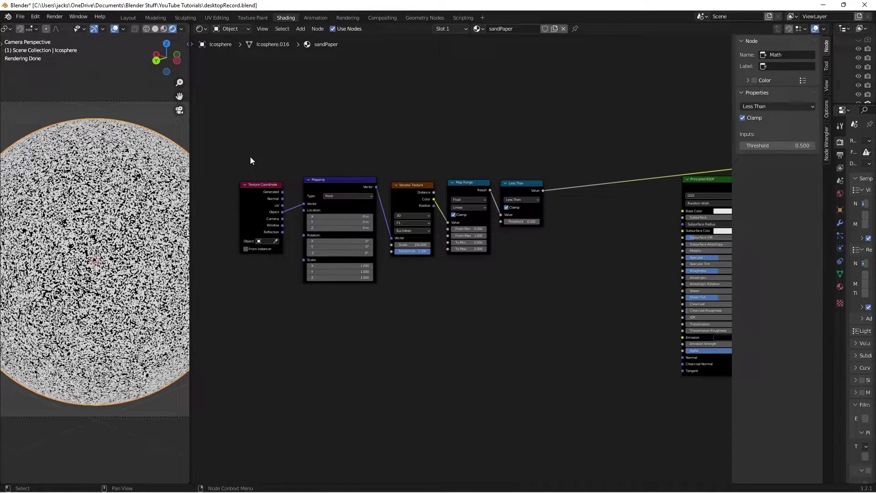
{"action": "left_click_drag", "start_coordinate": [250, 157], "coordinate": [528, 259]}
{"action": "key", "text": "g"}
{"action": "left_click", "coordinate": [425, 245]}
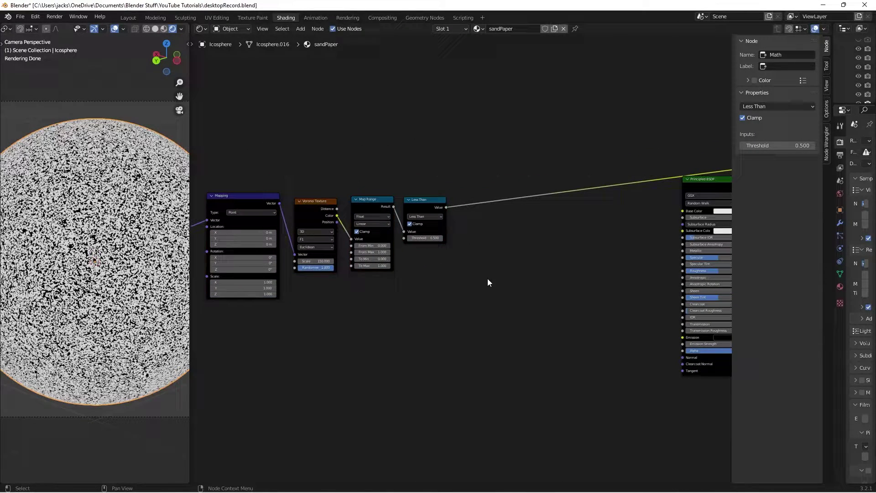
- Add a Mix node below the Less Than node, duplicate it beneath, and nudge nodes into place
{"action": "key", "text": "shift+a"}
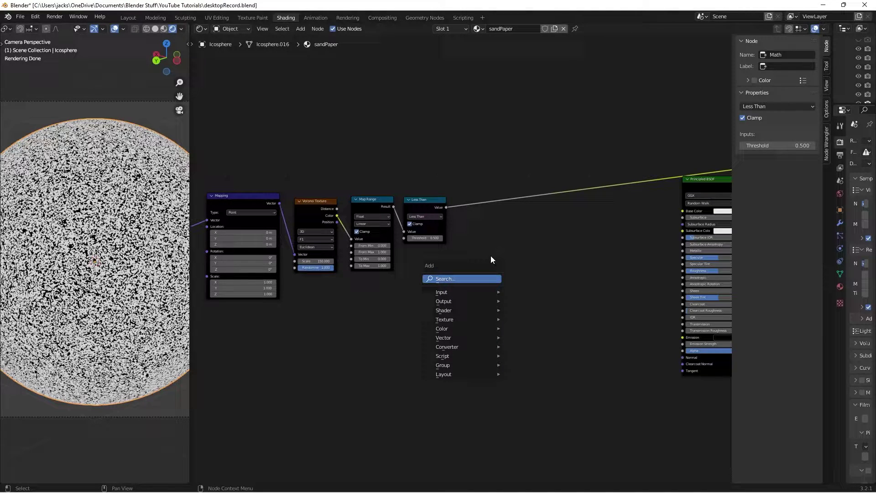
{"action": "left_click", "coordinate": [483, 278]}
{"action": "type", "text": "mix"}
{"action": "key", "text": "Return"}
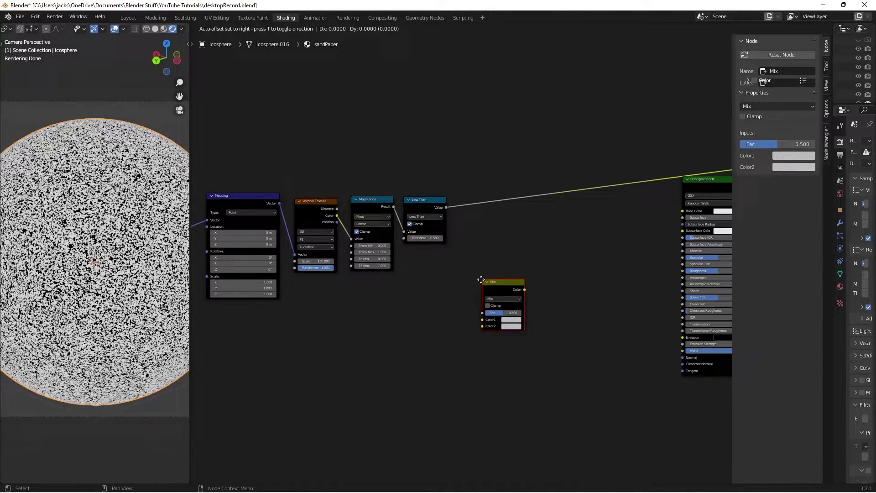
{"action": "left_click", "coordinate": [439, 275]}
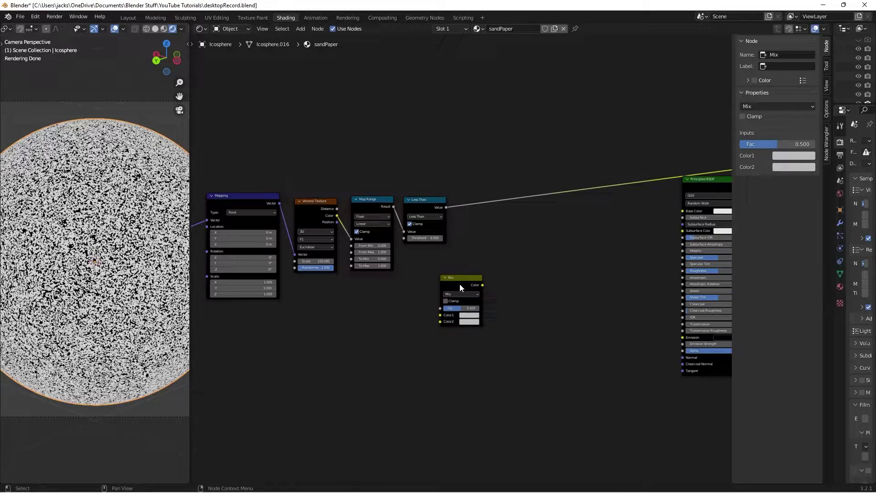
{"action": "key", "text": "shift+d"}
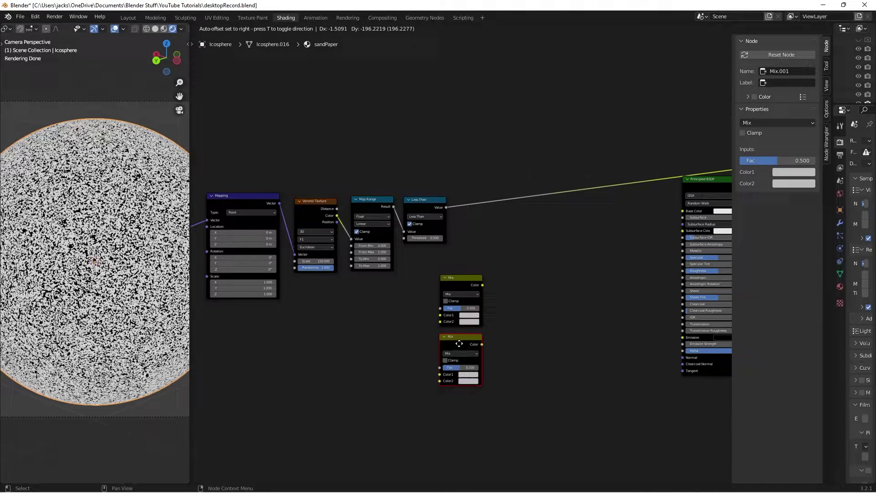
{"action": "left_click", "coordinate": [459, 343]}
{"action": "scroll", "coordinate": [497, 325], "scroll_direction": "up", "scroll_amount": 3}
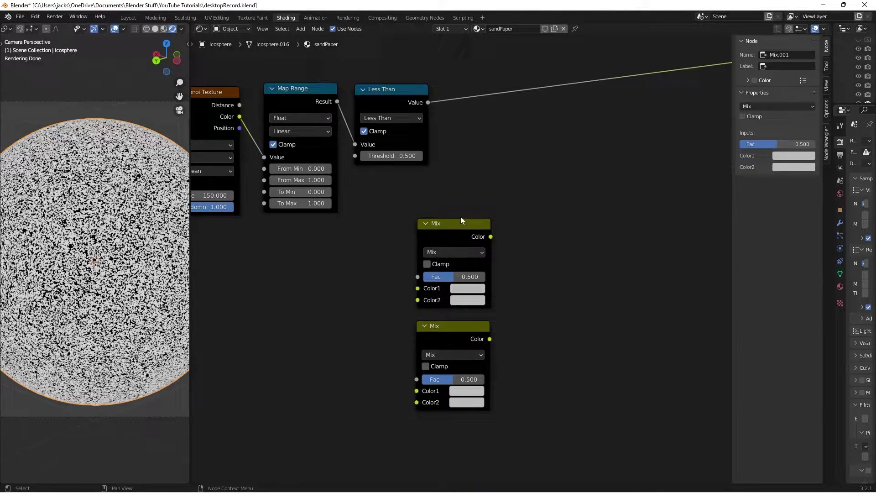
{"action": "left_click_drag", "start_coordinate": [461, 220], "coordinate": [459, 220]}
{"action": "left_click_drag", "start_coordinate": [374, 99], "coordinate": [367, 101]}
{"action": "left_click", "coordinate": [496, 156]}
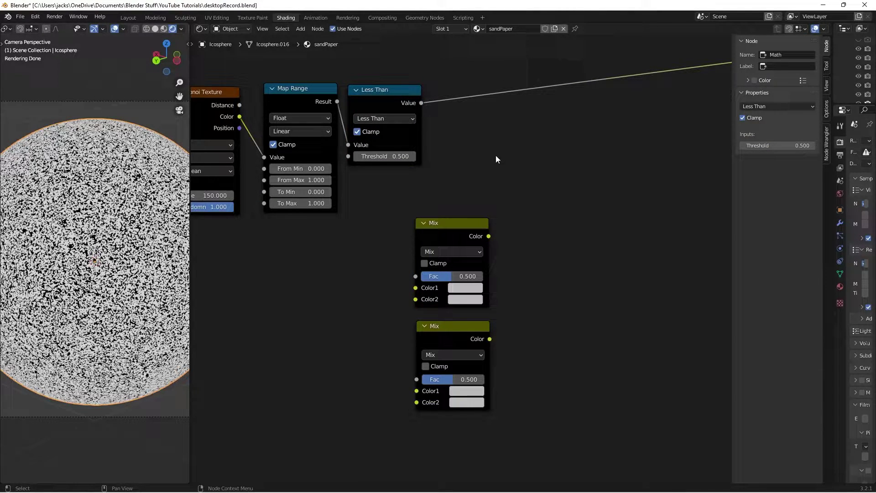
- Duplicate the Less Than node beside the upper Mix node and set its Threshold to 0.75
{"action": "left_click", "coordinate": [382, 96]}
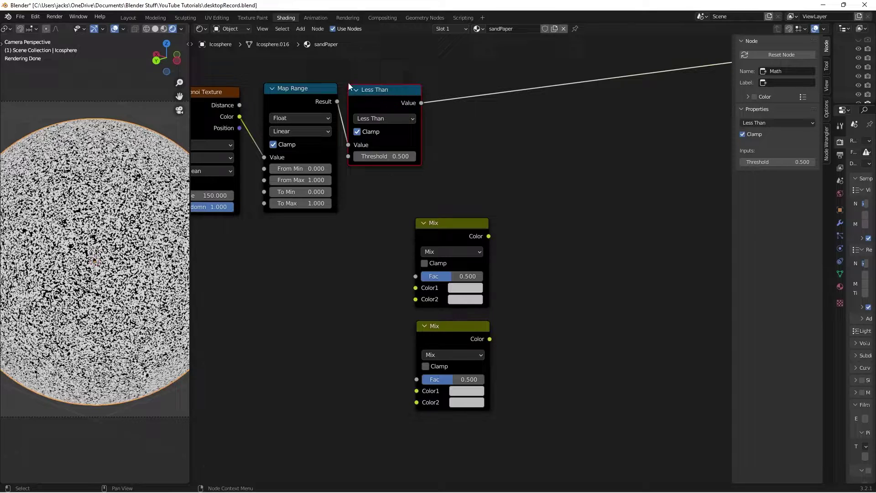
{"action": "key", "text": "shift+d"}
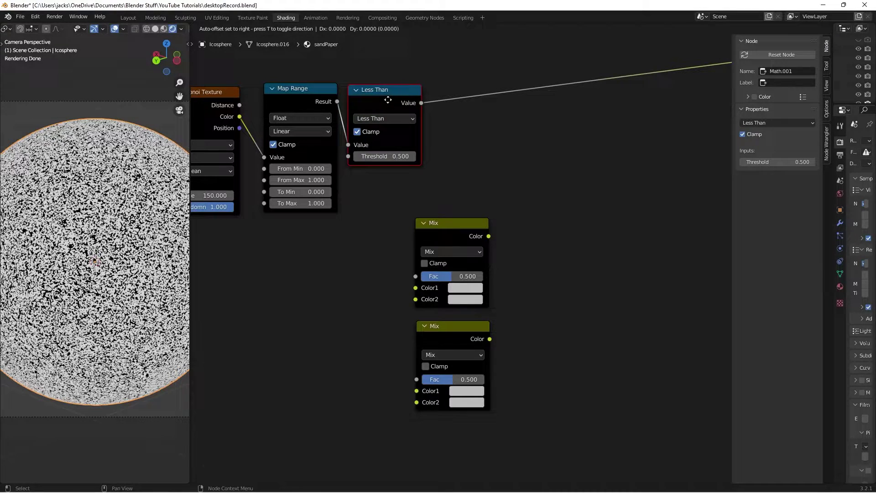
{"action": "left_click", "coordinate": [377, 242]}
{"action": "key", "text": "g"}
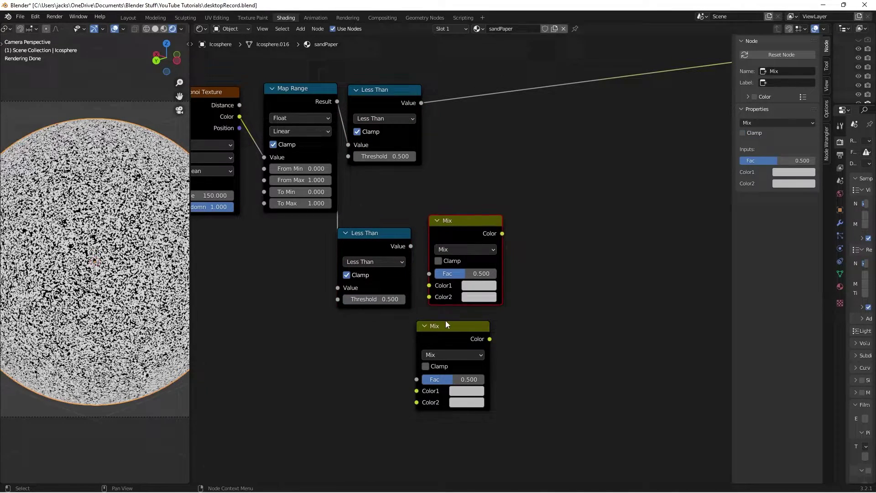
{"action": "left_click", "coordinate": [389, 229]}
{"action": "left_click", "coordinate": [449, 232]}
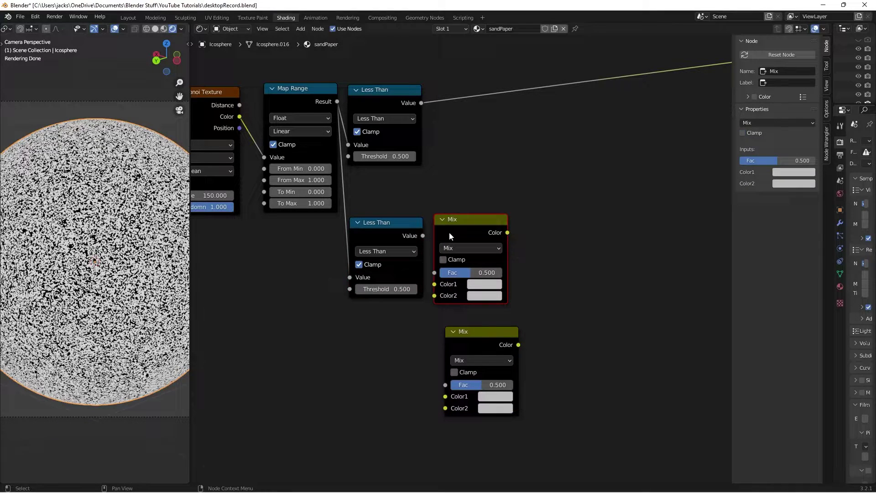
{"action": "left_click", "coordinate": [399, 288]}
{"action": "type", "text": "0.75"}
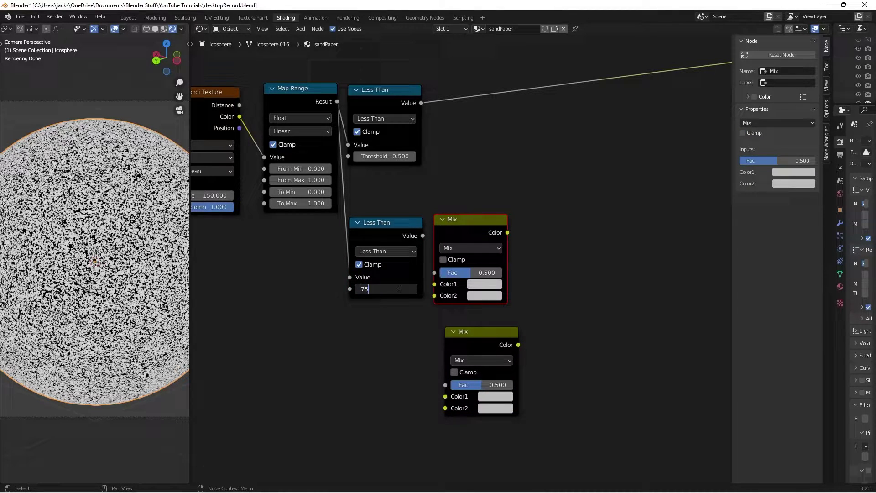
{"action": "key", "text": "ctrl+a"}
{"action": "key", "text": "Return"}
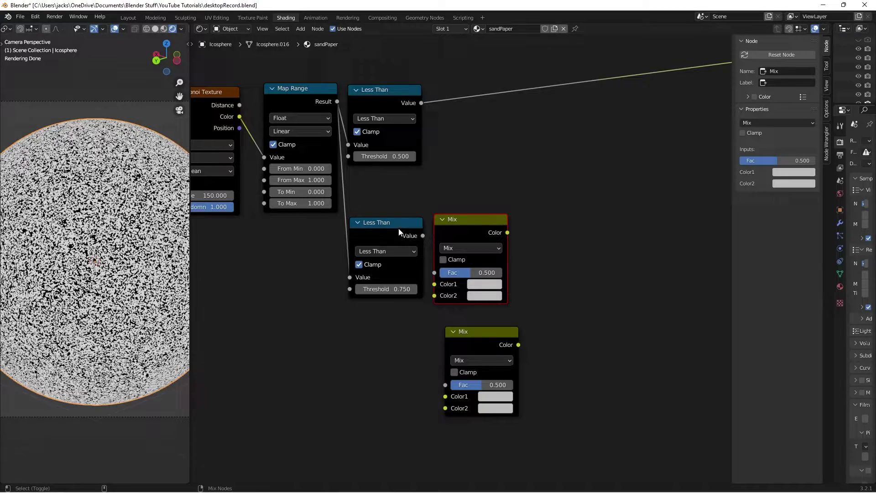
{"action": "left_click", "coordinate": [399, 228], "text": "ctrl+shift"}
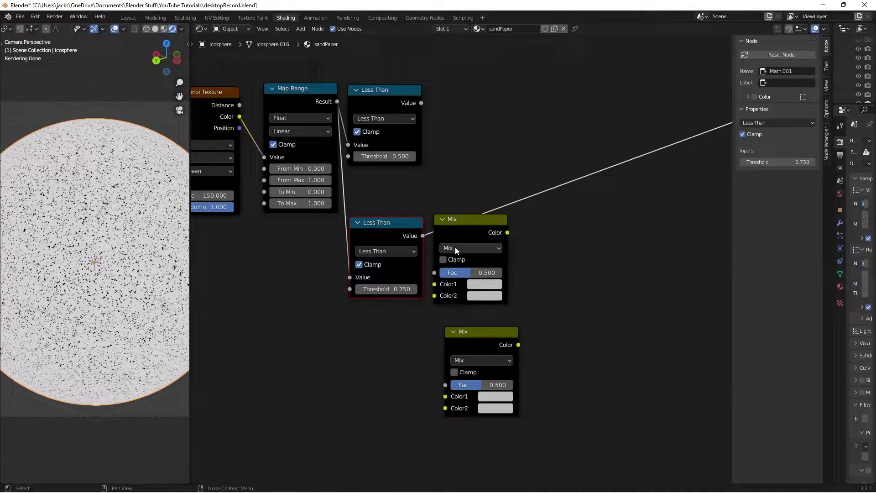
- Connect the 0.75 Less Than Value output to the upper Mix node's Fac
{"action": "left_click_drag", "start_coordinate": [395, 231], "coordinate": [474, 216]}
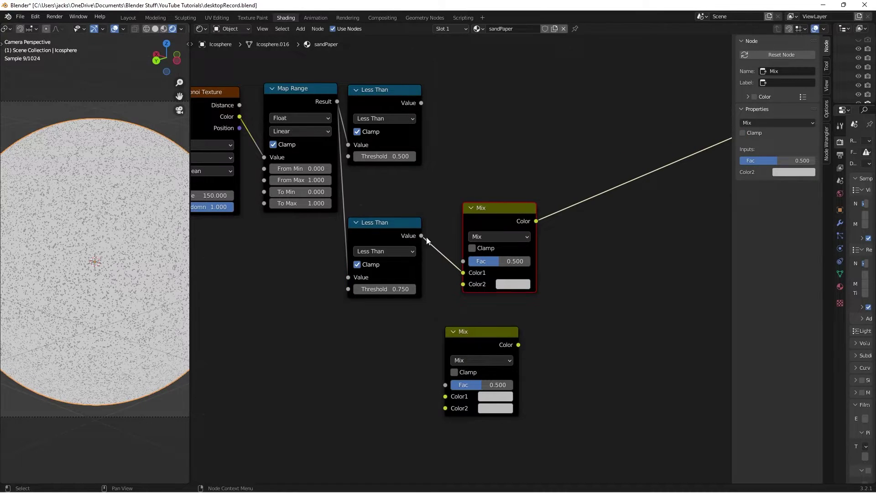
{"action": "mouse_move", "coordinate": [463, 272]}
{"action": "left_mouse_down"}
{"action": "mouse_move", "coordinate": [453, 262]}
{"action": "mouse_move", "coordinate": [463, 261]}
{"action": "left_mouse_up"}
{"action": "left_click_drag", "start_coordinate": [483, 220], "coordinate": [468, 228]}
{"action": "mouse_move", "coordinate": [367, 244]}
{"action": "left_mouse_down"}
{"action": "mouse_move", "coordinate": [368, 259]}
{"action": "mouse_move", "coordinate": [364, 229]}
{"action": "mouse_move", "coordinate": [369, 240]}
{"action": "left_mouse_up"}
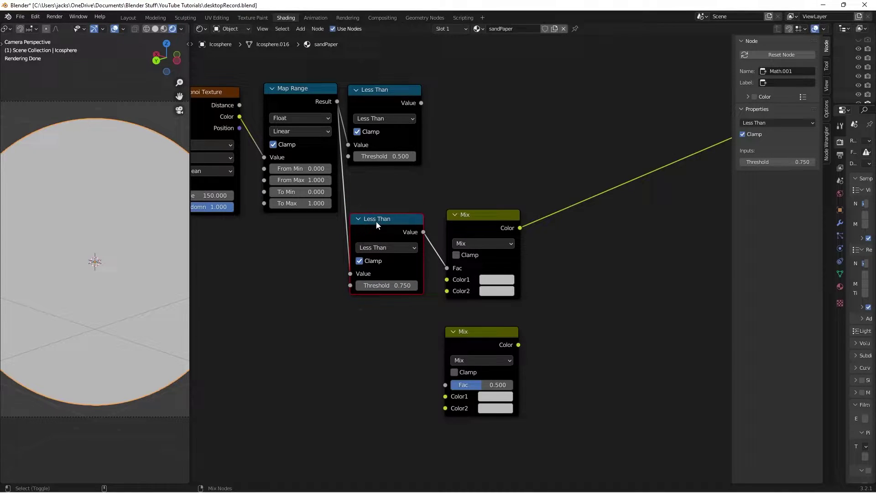
- Add another Less Than copy with Threshold 0.1 driving the lower Mix node's Fac
{"action": "key", "text": "shift+d"}
{"action": "left_click", "coordinate": [377, 368]}
{"action": "left_click", "coordinate": [376, 394]}
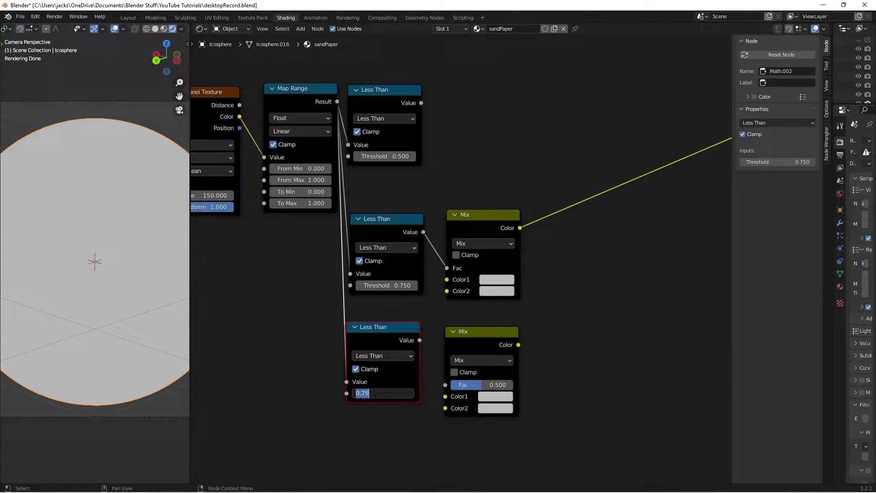
{"action": "type", "text": "0.1"}
{"action": "key", "text": "Return"}
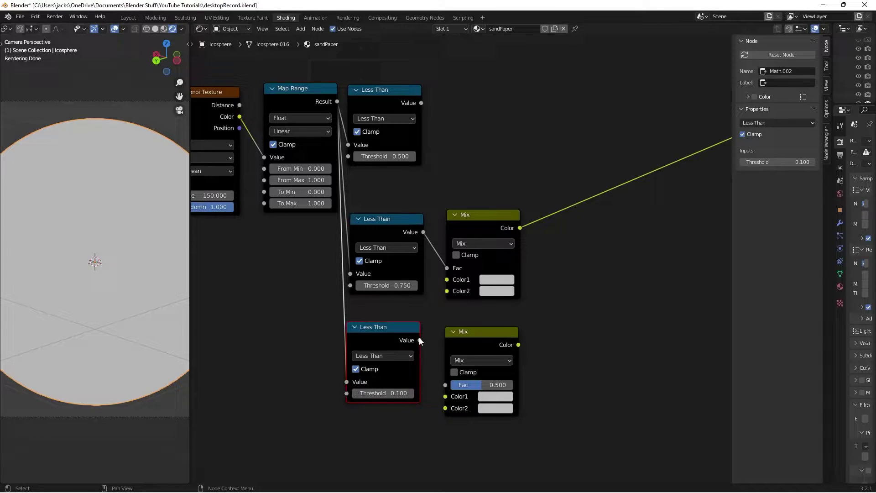
{"action": "left_click_drag", "start_coordinate": [420, 340], "coordinate": [446, 385]}
{"action": "left_click_drag", "start_coordinate": [397, 353], "coordinate": [397, 368]}
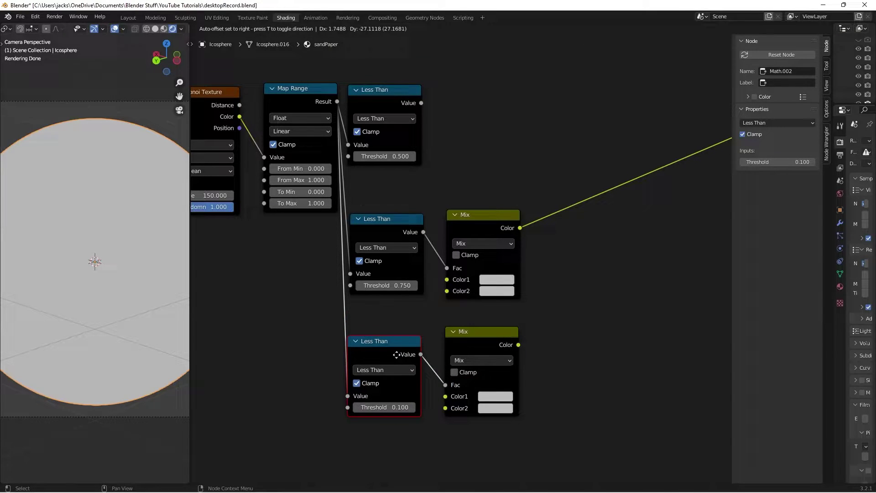
{"action": "left_click", "coordinate": [395, 233]}
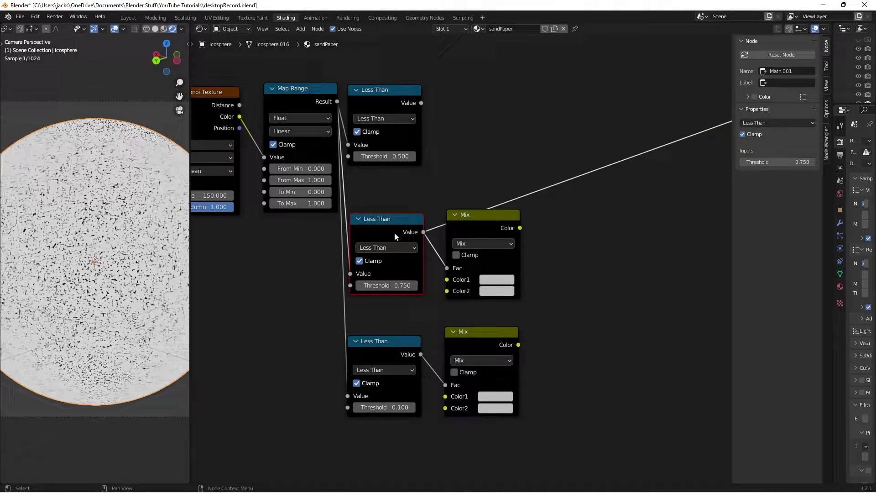
- Preview the upper Mix node and set its Color1 to hex 381000
{"action": "left_click", "coordinate": [475, 218], "text": "ctrl+shift"}
{"action": "scroll", "coordinate": [587, 278], "scroll_direction": "up", "scroll_amount": 2}
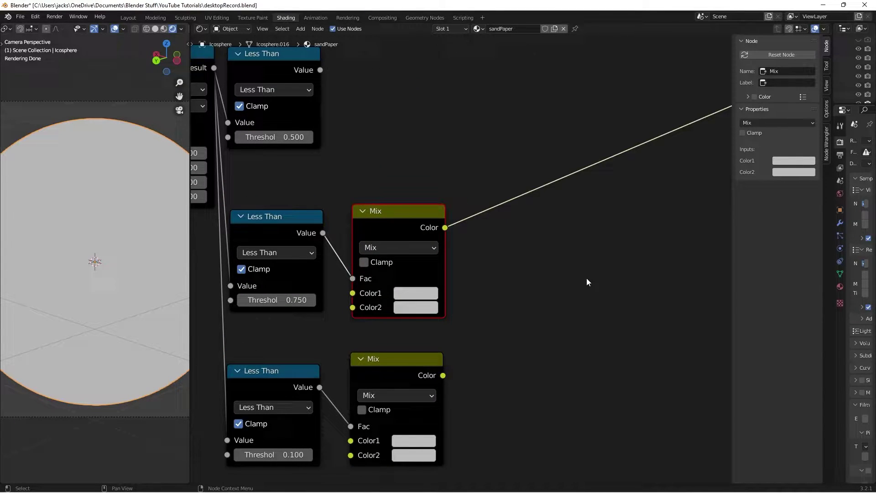
{"action": "left_click", "coordinate": [427, 297]}
{"action": "left_click", "coordinate": [483, 217]}
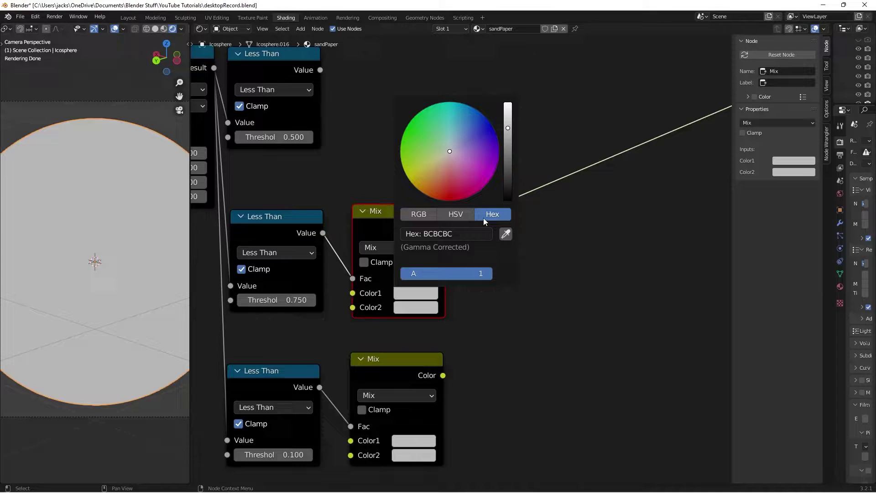
{"action": "left_click", "coordinate": [463, 234]}
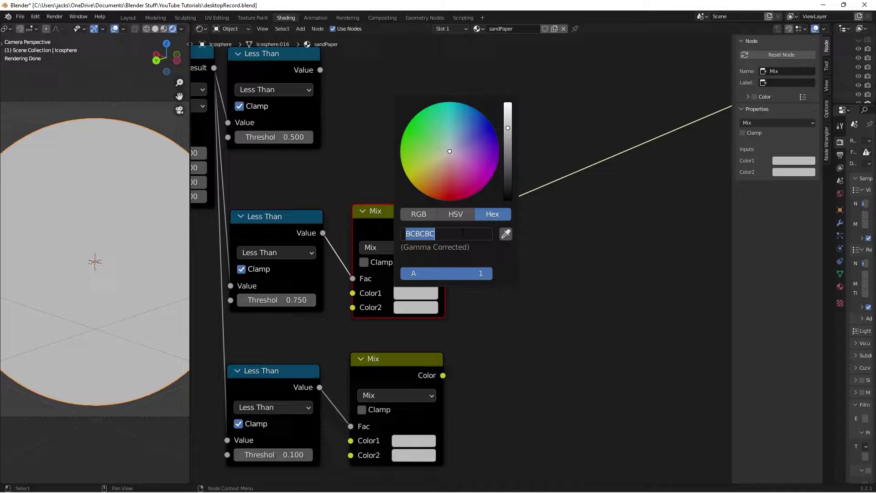
{"action": "type", "text": "38100"}
{"action": "type", "text": "0"}
{"action": "key", "text": "Return"}
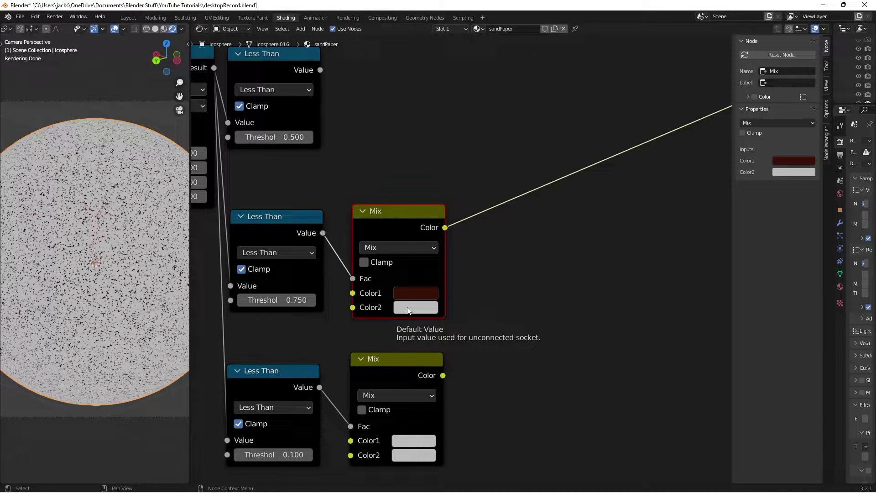
- Set the upper Mix node's Color2 to hex 612C0C
{"action": "left_click", "coordinate": [409, 308]}
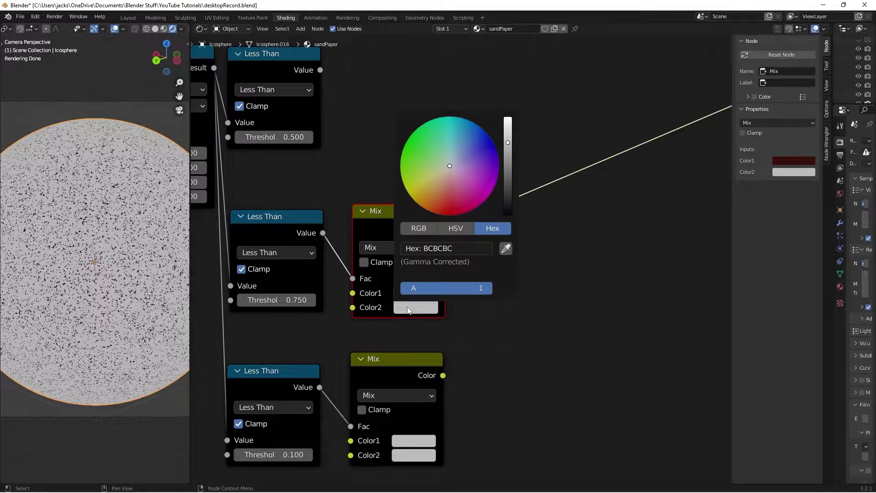
{"action": "left_click", "coordinate": [441, 252]}
{"action": "type", "text": "612C0C"}
{"action": "key", "text": "Return"}
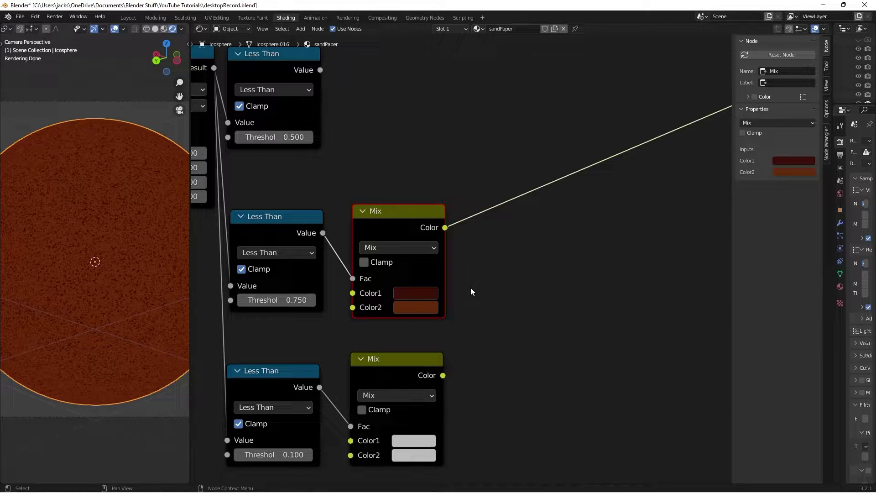
{"action": "scroll", "coordinate": [112, 255], "scroll_direction": "up", "scroll_amount": 2}
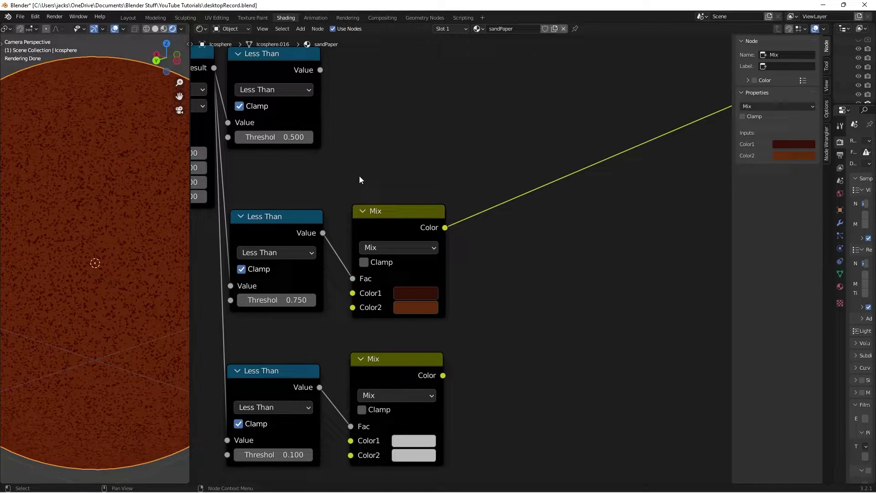
{"action": "scroll", "coordinate": [359, 176], "scroll_direction": "down", "scroll_amount": 2}
{"action": "left_click_drag", "start_coordinate": [299, 114], "coordinate": [306, 116]}
{"action": "scroll", "coordinate": [431, 137], "scroll_direction": "down", "scroll_amount": 3, "text": "shift"}
- Preview the lower Mix node and set its Color1 to hex 884030
{"action": "scroll", "coordinate": [407, 272], "scroll_direction": "up", "scroll_amount": 3}
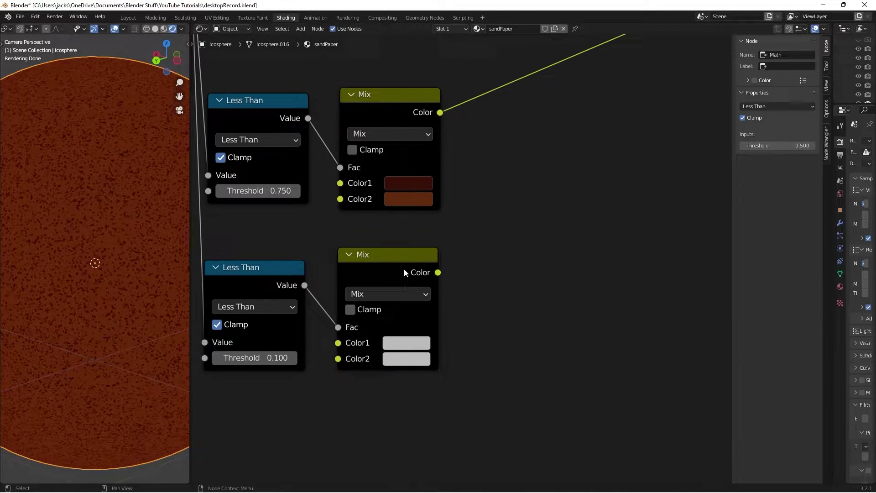
{"action": "left_click", "coordinate": [453, 228], "text": "ctrl+shift"}
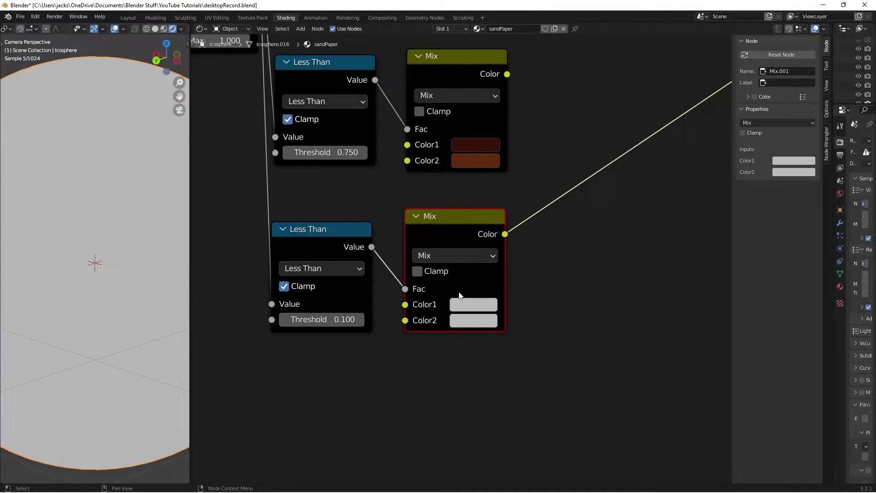
{"action": "scroll", "coordinate": [466, 300], "scroll_direction": "up", "scroll_amount": 1}
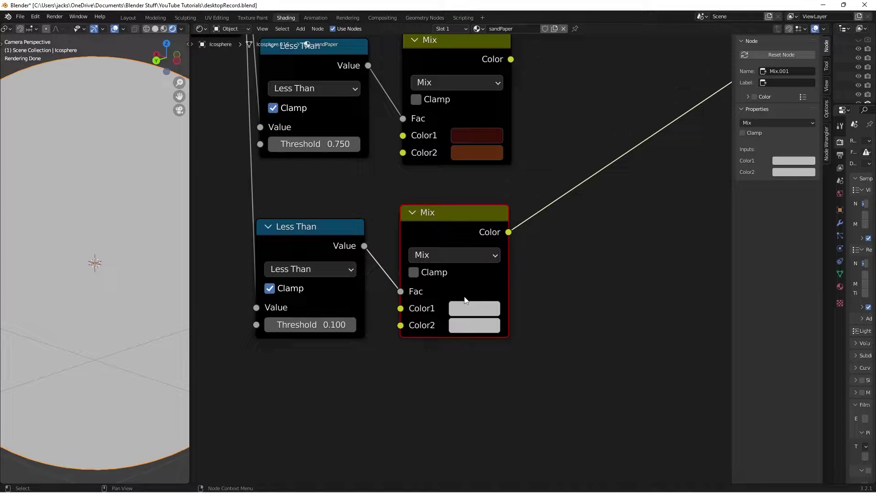
{"action": "left_click", "coordinate": [468, 306]}
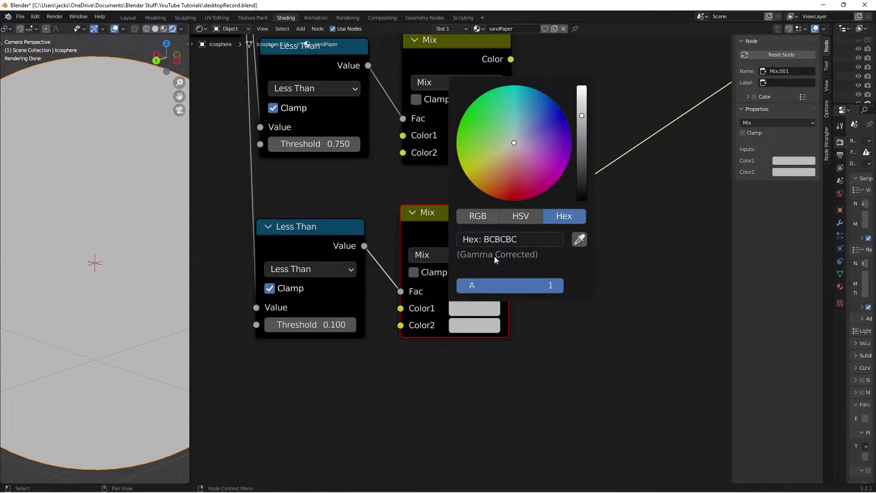
{"action": "left_click", "coordinate": [527, 237]}
{"action": "type", "text": "884"}
{"action": "type", "text": "030"}
{"action": "key", "text": "Return"}
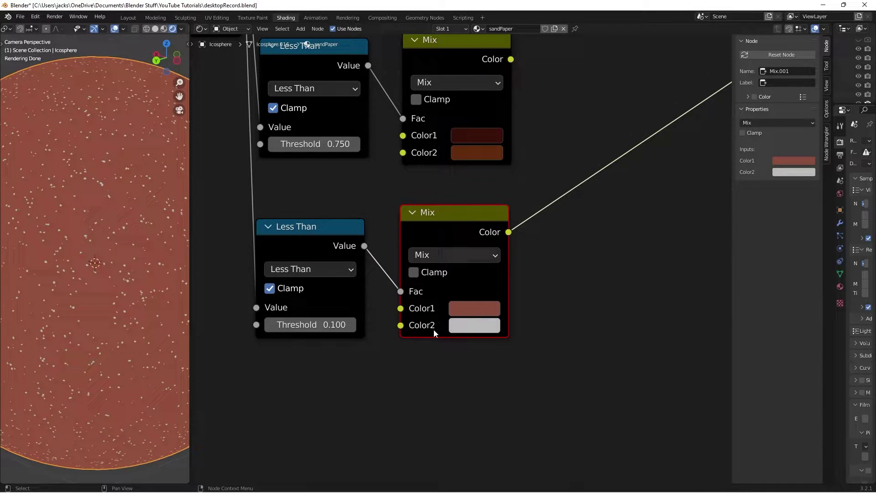
- Set the lower Mix node's Color2 to beige hex E4CD9F
{"action": "left_click", "coordinate": [493, 327]}
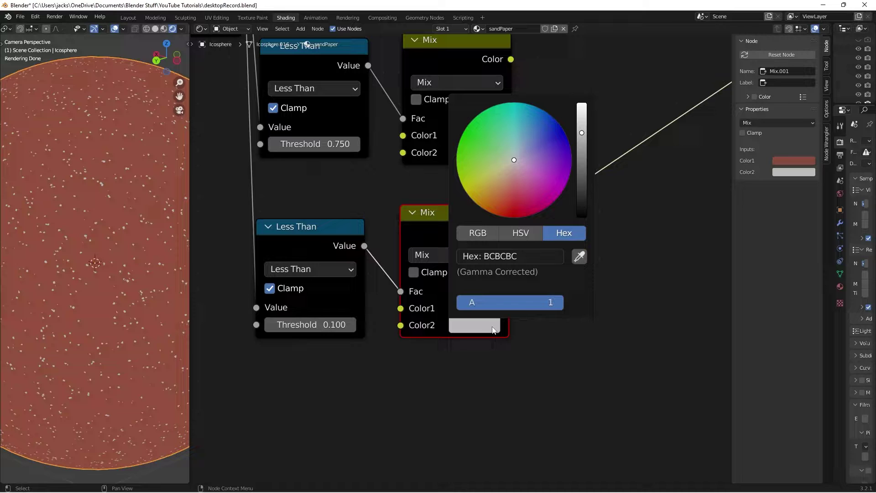
{"action": "left_click", "coordinate": [525, 254]}
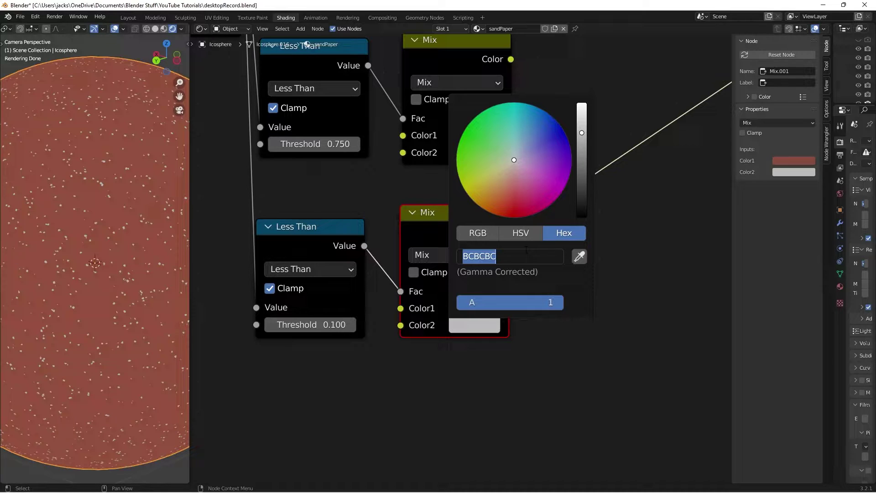
{"action": "type", "text": "E4CD9F"}
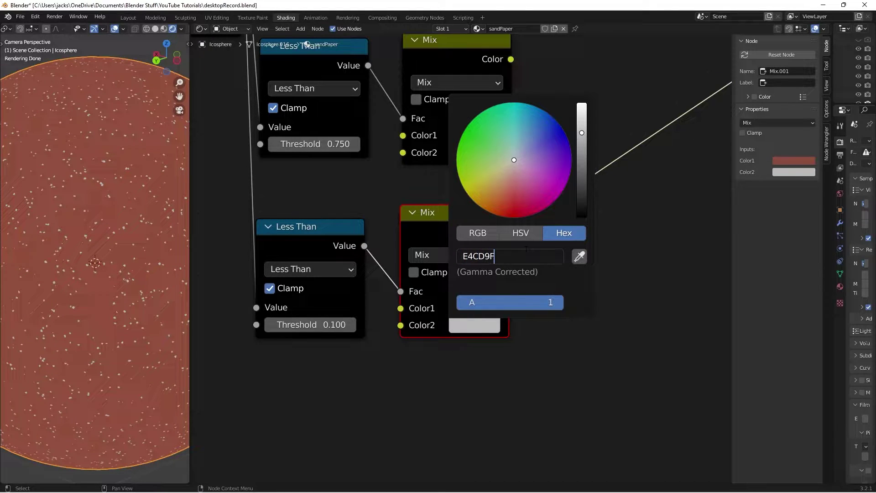
{"action": "key", "text": "Return"}
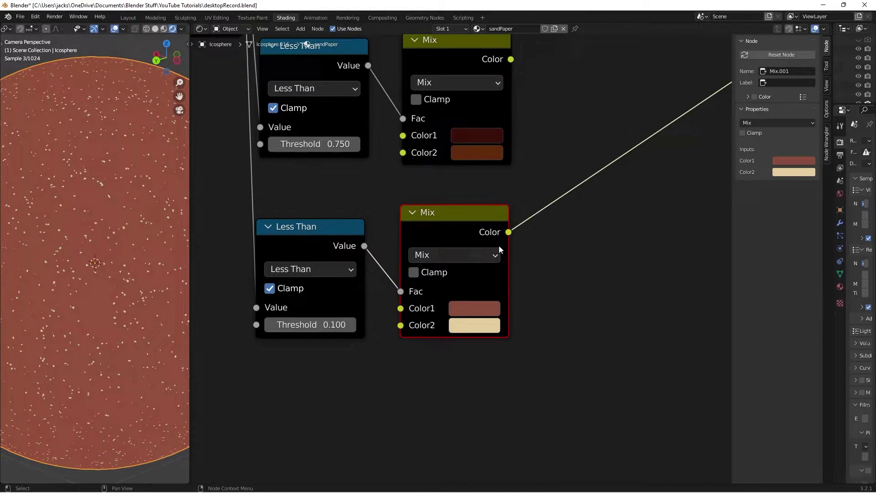
{"action": "scroll", "coordinate": [88, 262], "scroll_direction": "down", "scroll_amount": 2}
- Add a new MixRGB node at the upper right of the node tree
{"action": "middle_click_drag", "start_coordinate": [458, 246], "coordinate": [409, 304]}
{"action": "scroll", "coordinate": [558, 102], "scroll_direction": "down", "scroll_amount": 1}
{"action": "middle_click_drag", "start_coordinate": [558, 102], "coordinate": [495, 206]}
{"action": "scroll", "coordinate": [495, 206], "scroll_direction": "down", "scroll_amount": 1}
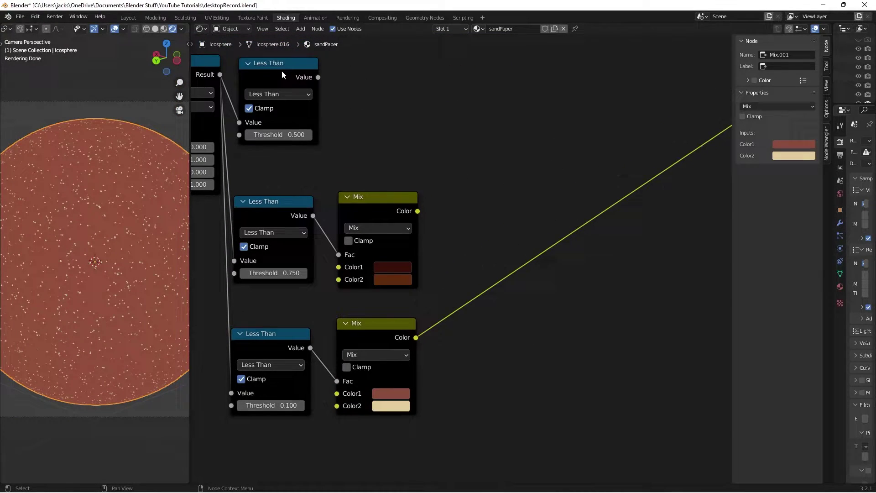
{"action": "left_click_drag", "start_coordinate": [281, 70], "coordinate": [289, 79]}
{"action": "middle_click_drag", "start_coordinate": [522, 233], "coordinate": [494, 252]}
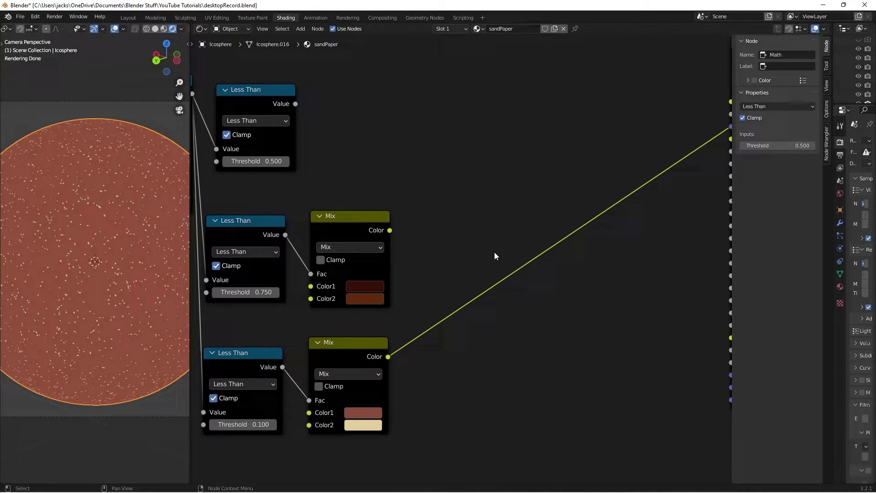
{"action": "key", "text": "shift+a"}
{"action": "left_click", "coordinate": [494, 240]}
{"action": "type", "text": "mix"}
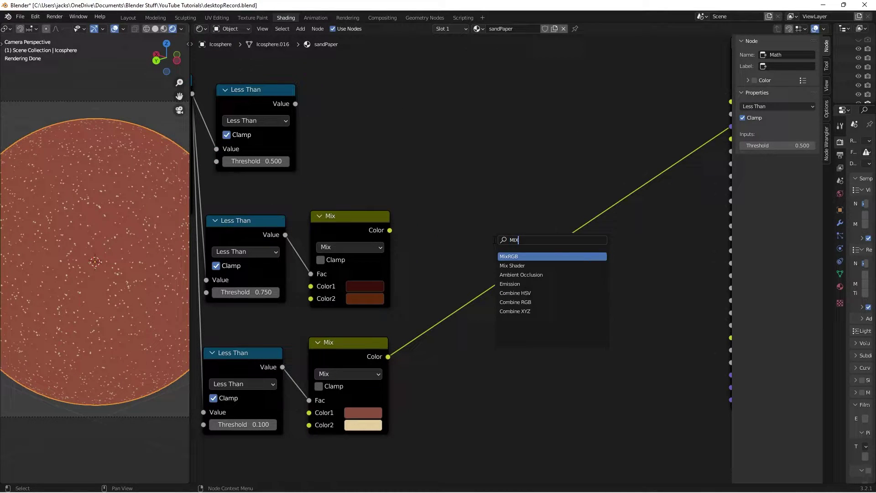
{"action": "key", "text": "Return"}
{"action": "left_click", "coordinate": [515, 105]}
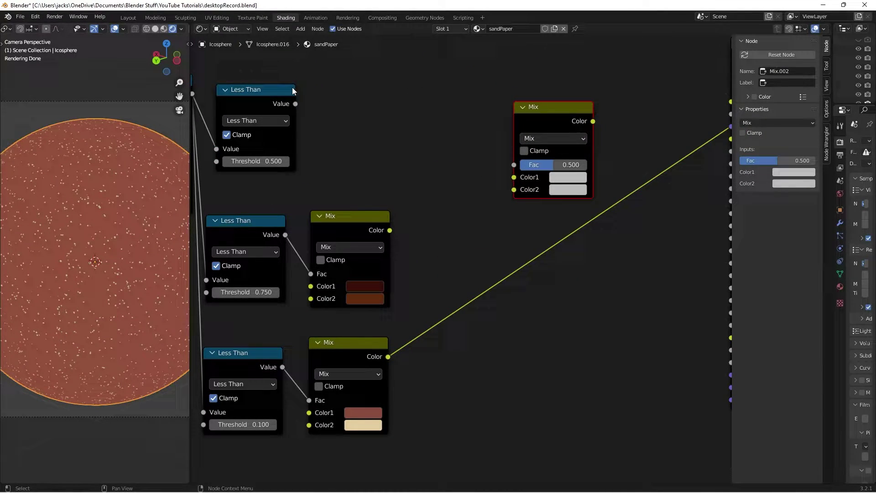
- Wire the top Less Than into its Fac and both colour Mix outputs into Color1/Color2, previewing it
{"action": "left_click_drag", "start_coordinate": [296, 104], "coordinate": [514, 165]}
{"action": "left_click_drag", "start_coordinate": [543, 112], "coordinate": [536, 118]}
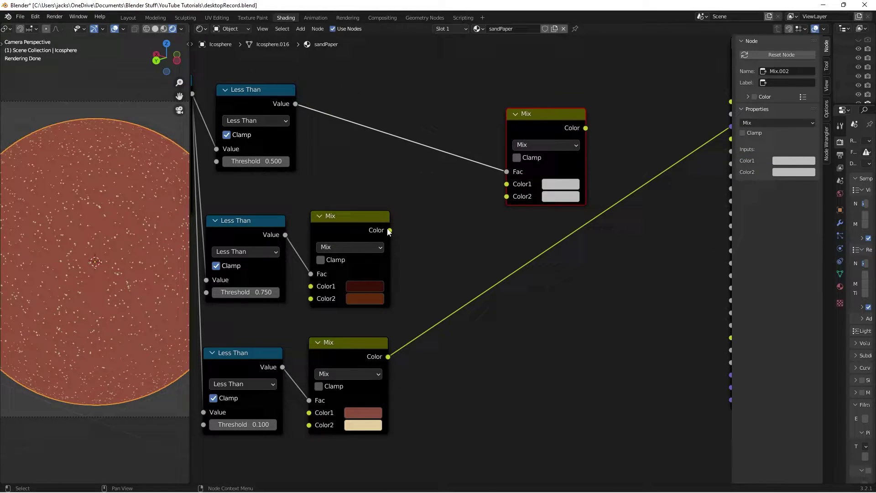
{"action": "left_click_drag", "start_coordinate": [390, 230], "coordinate": [507, 184]}
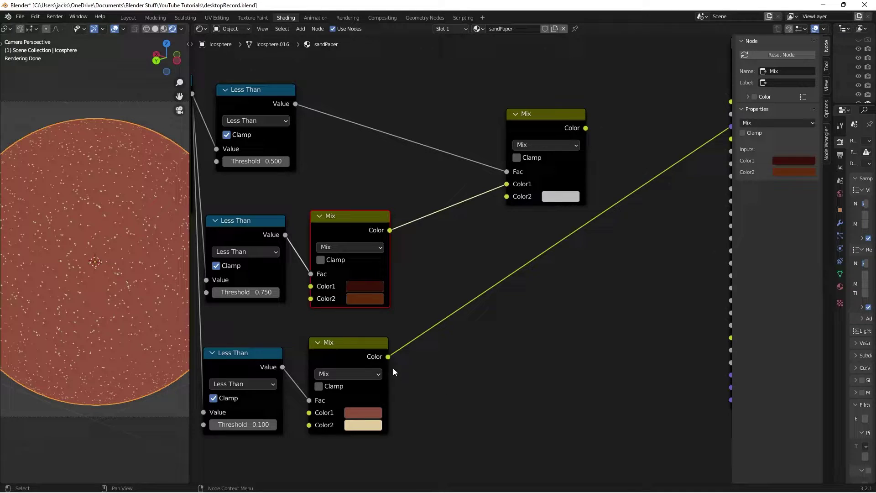
{"action": "left_click_drag", "start_coordinate": [388, 357], "coordinate": [507, 196]}
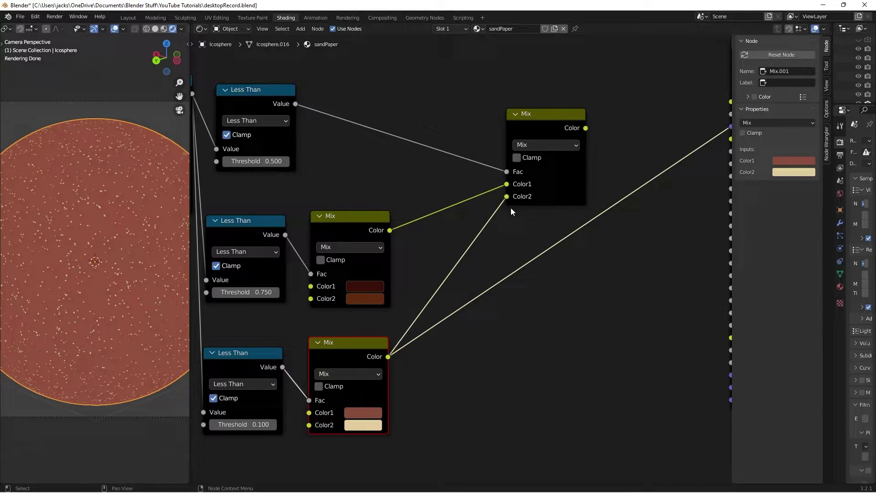
{"action": "left_click", "coordinate": [538, 133], "text": "ctrl+shift"}
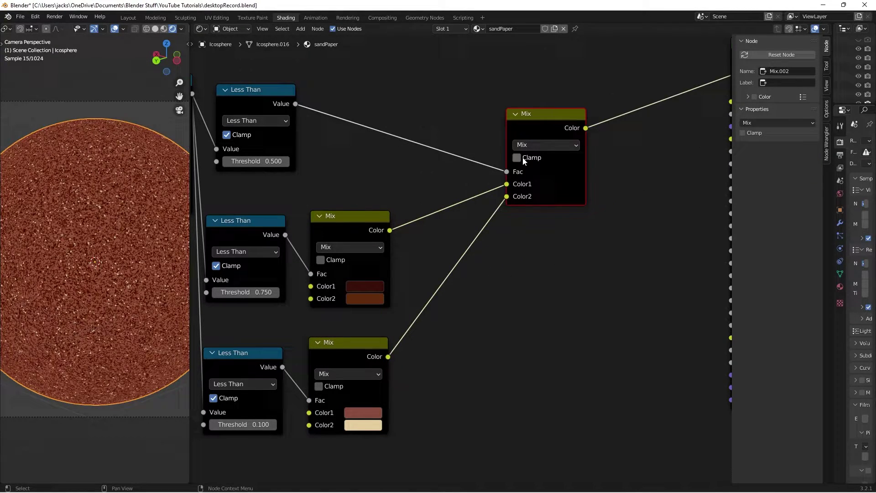
{"action": "scroll", "coordinate": [106, 257], "scroll_direction": "up", "scroll_amount": 2}
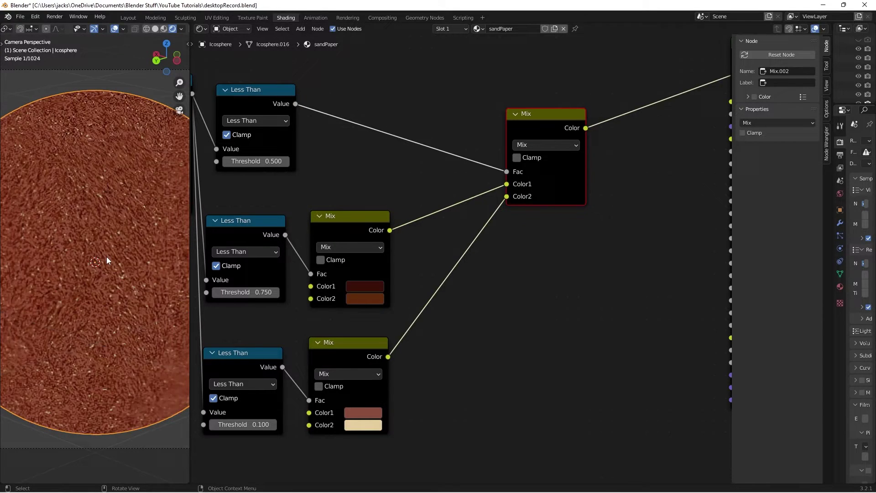
{"action": "left_click", "coordinate": [375, 160]}
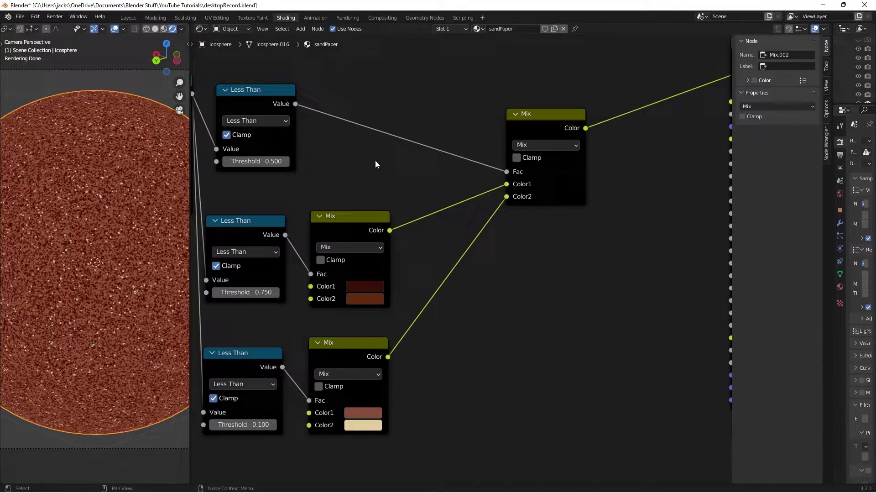
- Enable Clamp on the combining Mix node, select the Voronoi-to-Mix nodes, and save
{"action": "key", "text": "ctrl+s"}
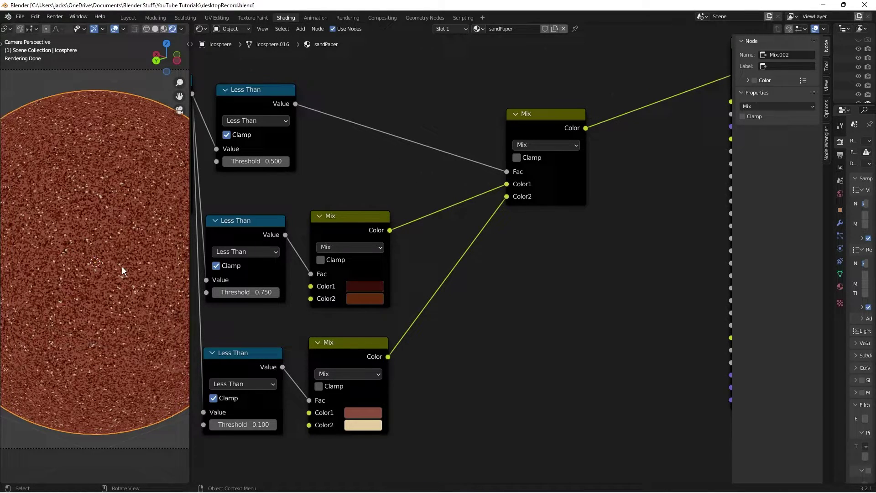
{"action": "left_click_drag", "start_coordinate": [542, 127], "coordinate": [508, 176]}
{"action": "left_click", "coordinate": [485, 206]}
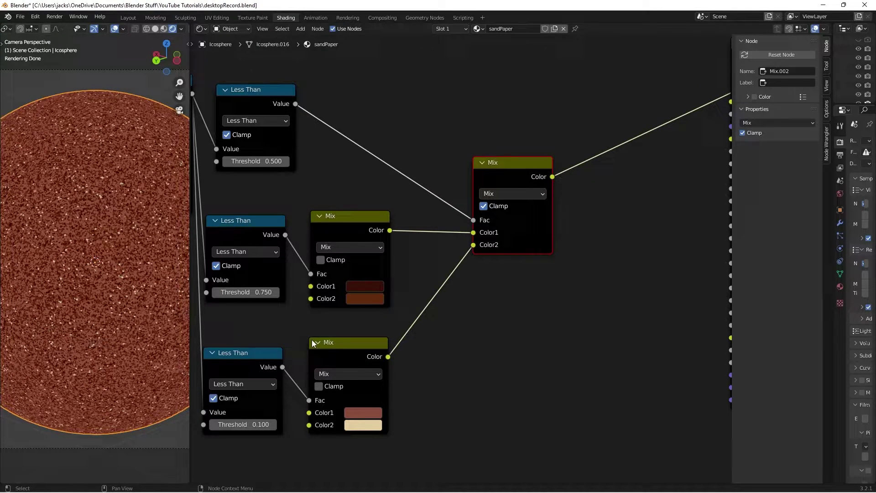
{"action": "scroll", "coordinate": [313, 343], "scroll_direction": "down", "scroll_amount": 2}
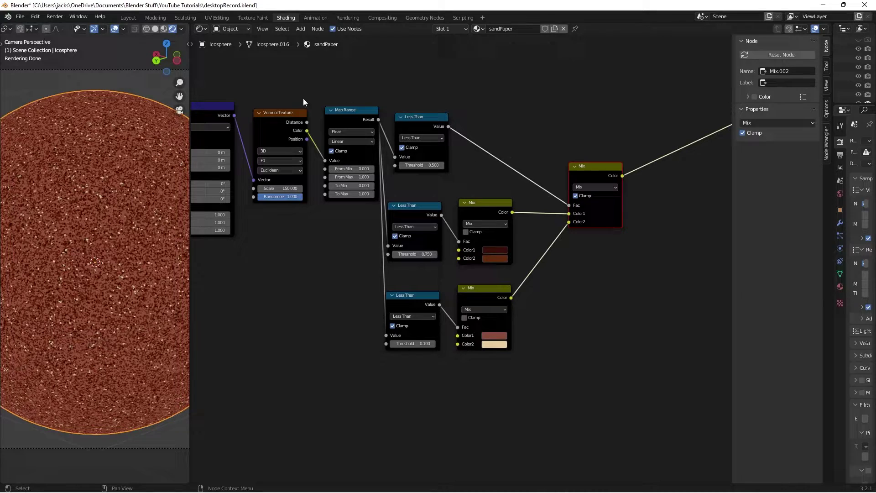
{"action": "left_click_drag", "start_coordinate": [273, 75], "coordinate": [610, 379]}
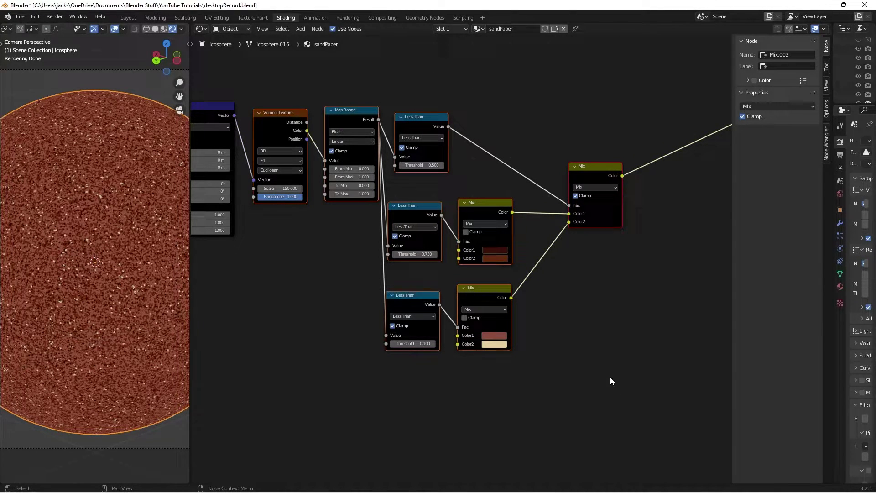
{"action": "key", "text": "ctrl+s"}
- Enclose the selected nodes in a frame and reposition the Texture Coordinate and Mapping nodes
{"action": "key", "text": "Home"}
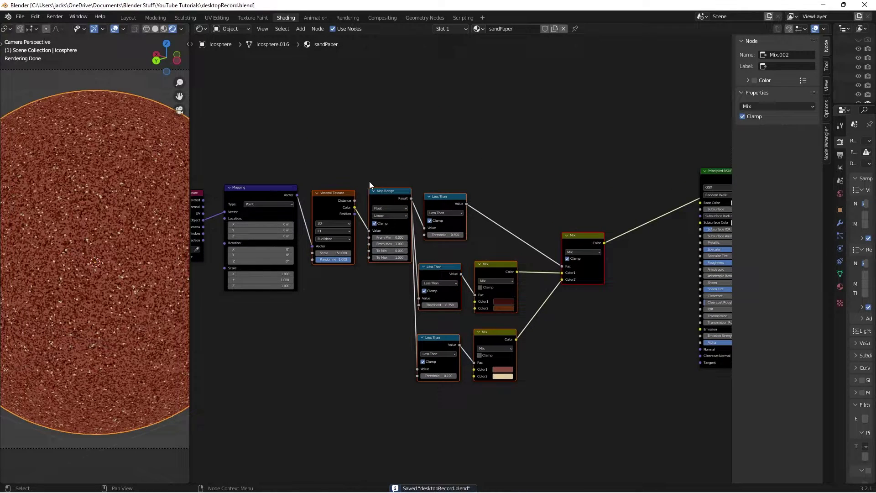
{"action": "key", "text": "ctrl+j"}
{"action": "mouse_move", "coordinate": [508, 189]}
{"action": "left_mouse_down"}
{"action": "mouse_move", "coordinate": [520, 182]}
{"action": "mouse_move", "coordinate": [513, 180]}
{"action": "left_mouse_up"}
{"action": "key", "text": "Home"}
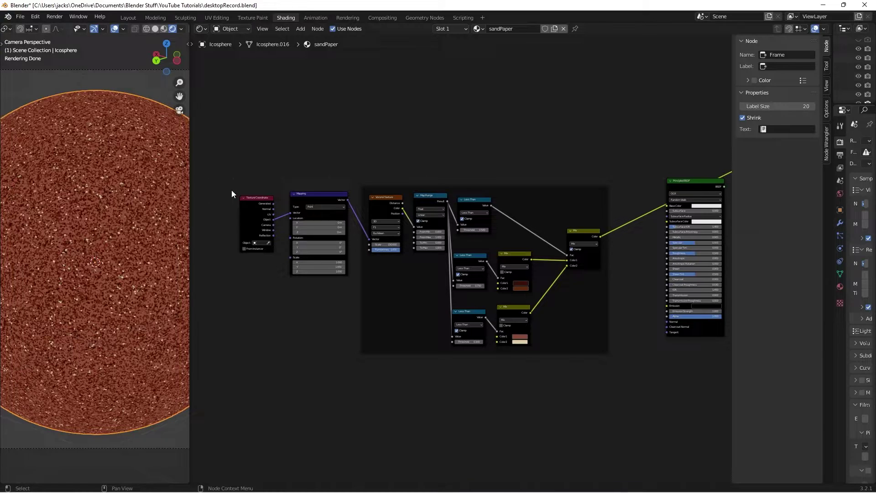
{"action": "left_click_drag", "start_coordinate": [233, 179], "coordinate": [268, 191]}
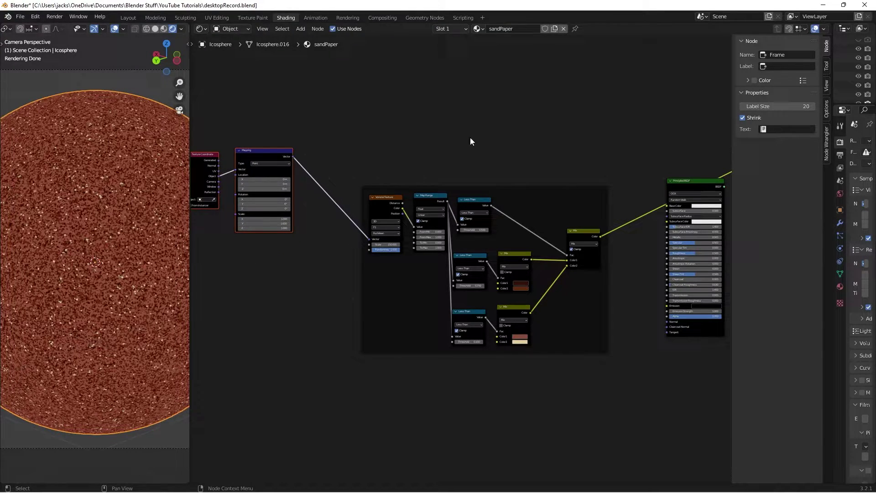
{"action": "middle_click_drag", "start_coordinate": [505, 120], "coordinate": [483, 154]}
{"action": "left_click_drag", "start_coordinate": [327, 189], "coordinate": [595, 433]}
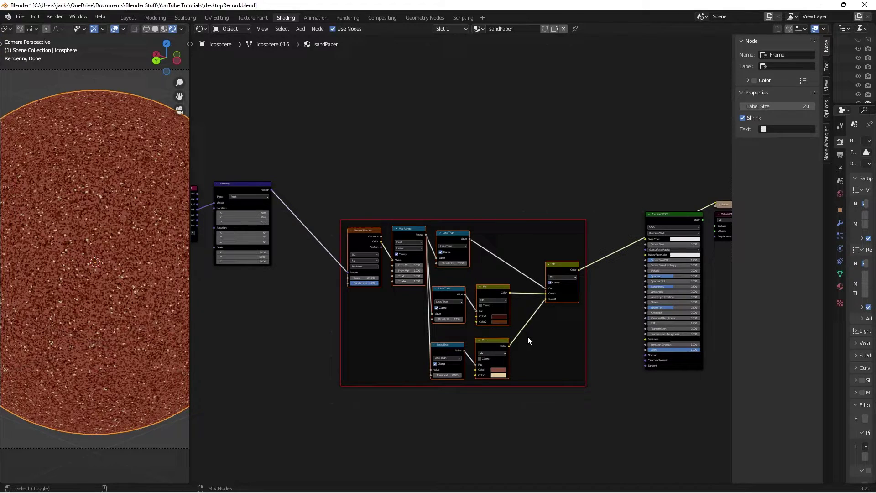
- Duplicate the framed node group and place the copy above the original
{"action": "key", "text": "shift+d"}
{"action": "left_click", "coordinate": [524, 159]}
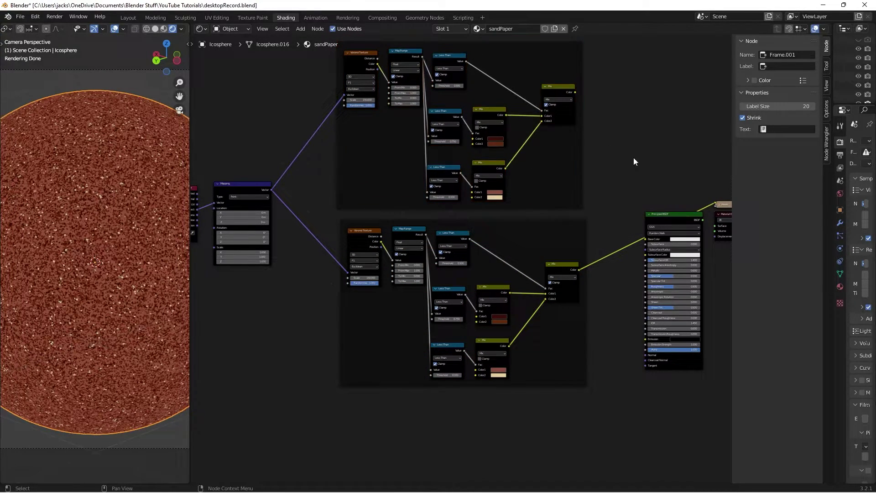
{"action": "scroll", "coordinate": [633, 158], "scroll_direction": "down", "scroll_amount": 3}
{"action": "left_click_drag", "start_coordinate": [309, 115], "coordinate": [602, 426]}
{"action": "left_click_drag", "start_coordinate": [579, 284], "coordinate": [507, 271]}
{"action": "left_click", "coordinate": [507, 272]}
{"action": "left_click", "coordinate": [542, 193]}
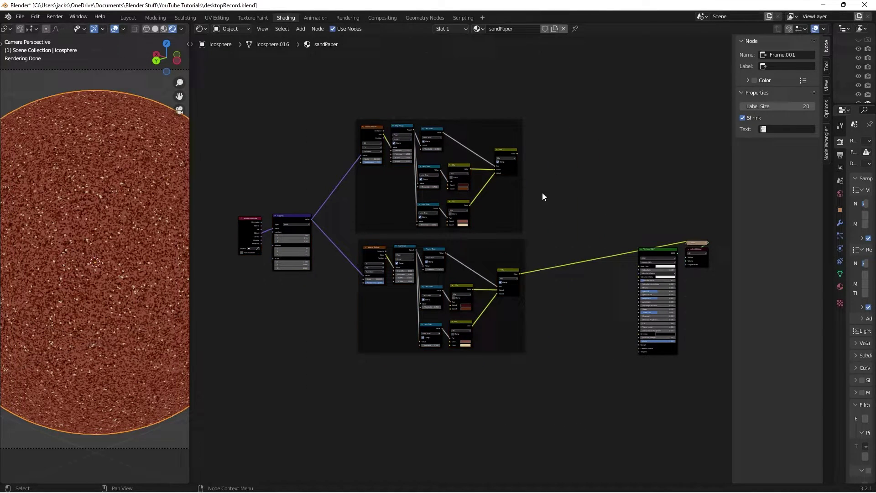
{"action": "scroll", "coordinate": [543, 193], "scroll_direction": "up", "scroll_amount": 5}
{"action": "scroll", "coordinate": [385, 262], "scroll_direction": "up", "scroll_amount": 3}
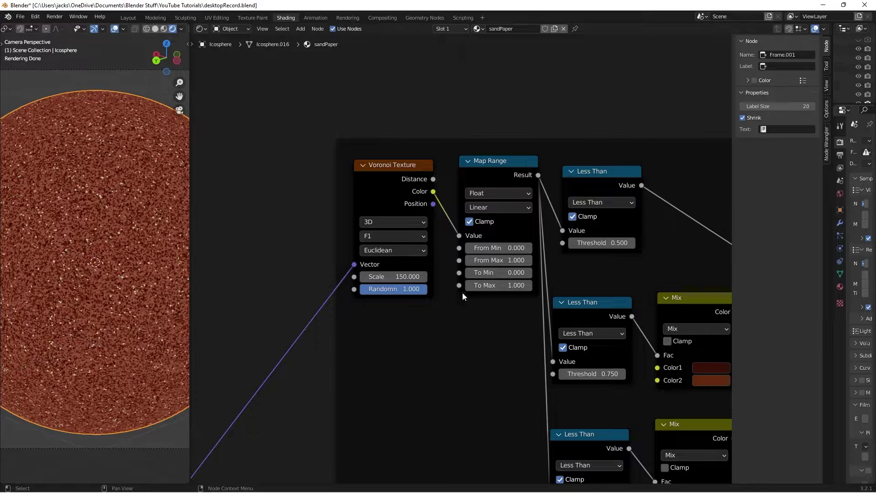
- Set the top copy's Voronoi Scale to 200
{"action": "left_click", "coordinate": [396, 276]}
{"action": "type", "text": "200"}
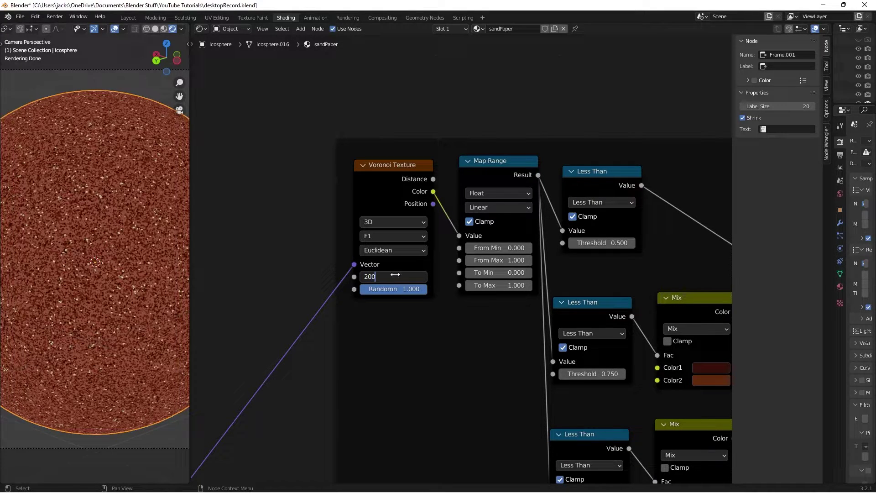
{"action": "key", "text": "Return"}
{"action": "scroll", "coordinate": [411, 280], "scroll_direction": "down", "scroll_amount": 2}
{"action": "middle_click_drag", "start_coordinate": [413, 281], "coordinate": [224, 178]}
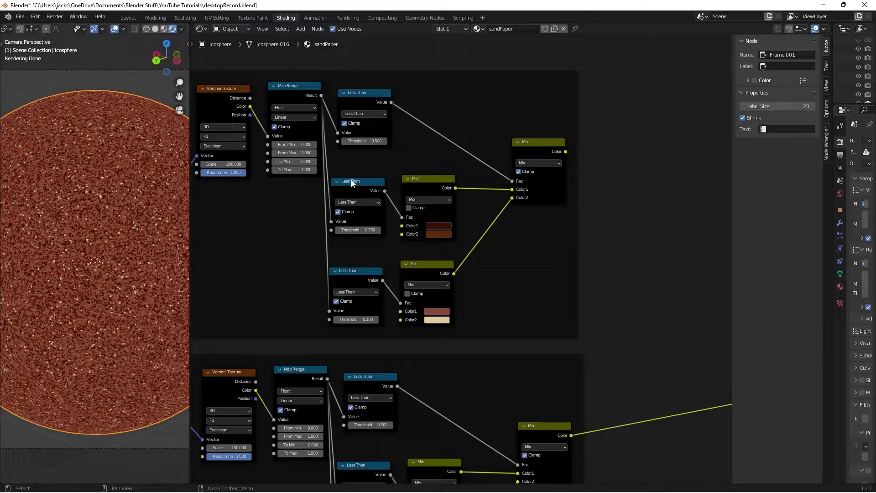
{"action": "scroll", "coordinate": [224, 178], "scroll_direction": "down", "scroll_amount": 1}
- Reconnect the original frame's Mix node to the material output
{"action": "left_click", "coordinate": [491, 117], "text": "ctrl+shift"}
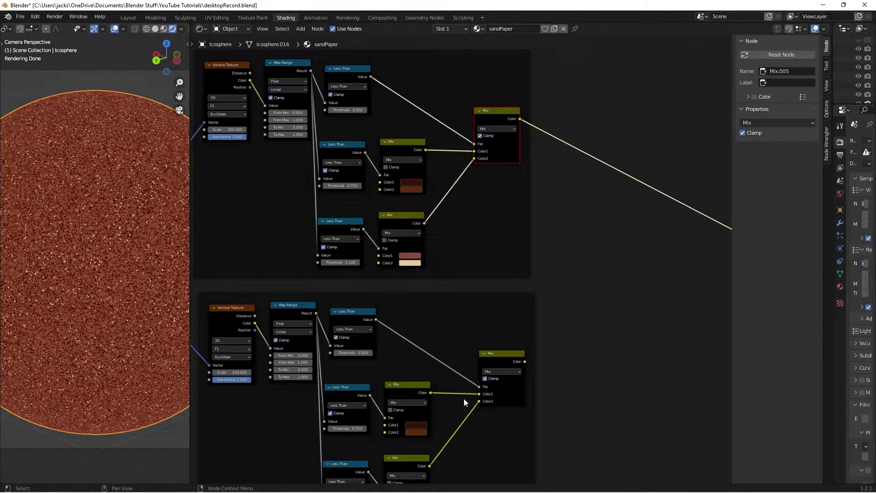
{"action": "left_click", "coordinate": [489, 363], "text": "ctrl+shift"}
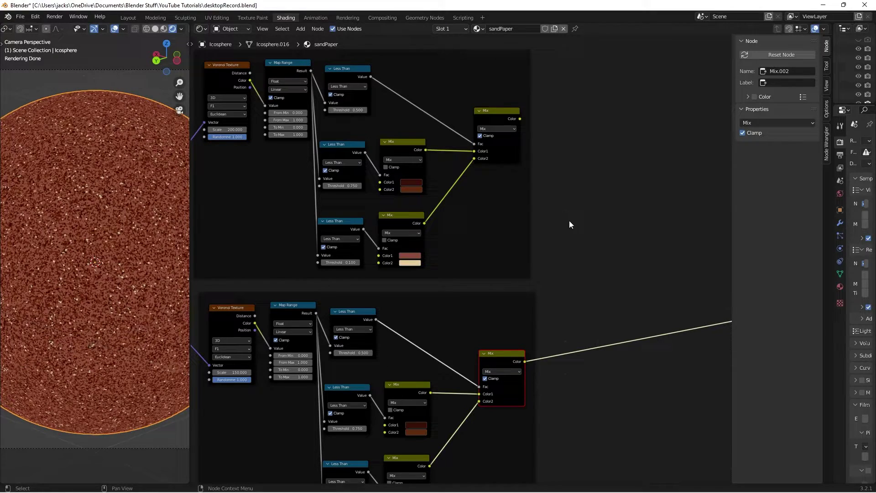
{"action": "left_click", "coordinate": [574, 258]}
{"action": "scroll", "coordinate": [594, 268], "scroll_direction": "down", "scroll_amount": 3}
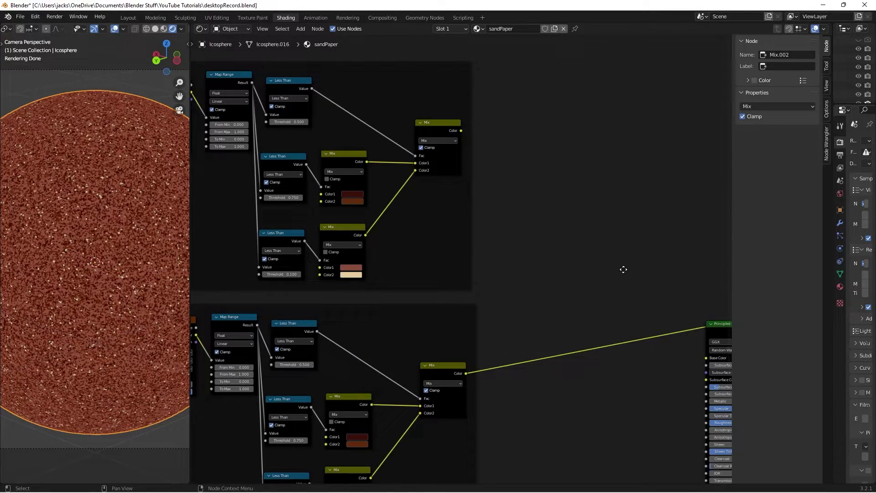
{"action": "middle_click_drag", "start_coordinate": [591, 268], "coordinate": [574, 272]}
- Add a new Mix node to the right of both frames
{"action": "key", "text": "shift+a"}
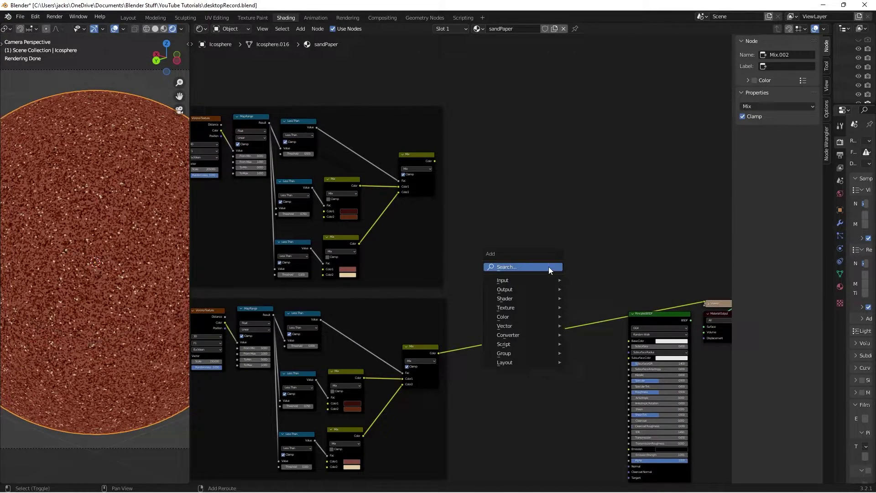
{"action": "left_click", "coordinate": [549, 266]}
{"action": "type", "text": "mix"}
{"action": "key", "text": "Return"}
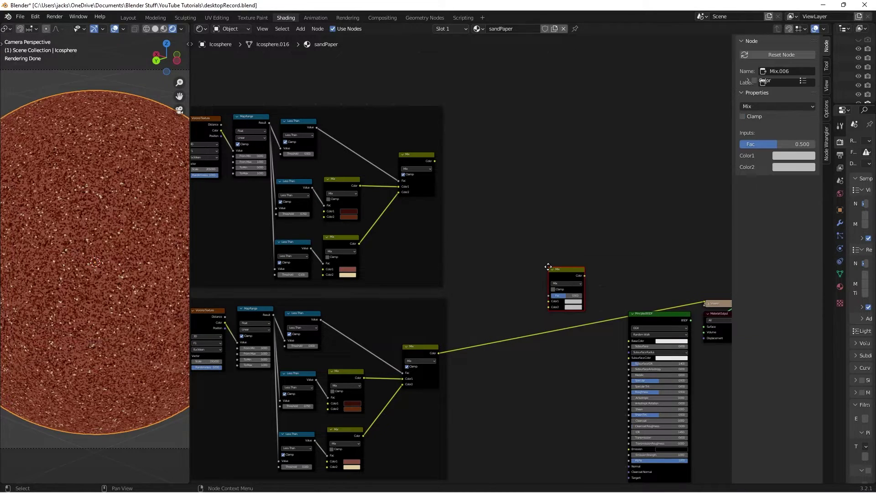
{"action": "left_click", "coordinate": [490, 243]}
{"action": "scroll", "coordinate": [560, 254], "scroll_direction": "up", "scroll_amount": 3}
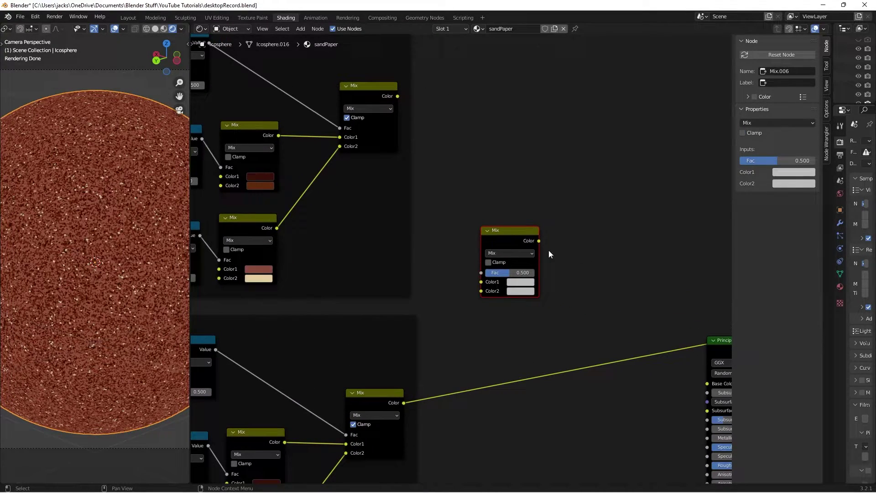
{"action": "key", "text": "g"}
{"action": "left_click", "coordinate": [572, 253]}
- Feed the top frame's Mix into Color1 and the bottom frame's into Color2, then save
{"action": "left_click_drag", "start_coordinate": [398, 97], "coordinate": [504, 283]}
{"action": "left_click_drag", "start_coordinate": [404, 402], "coordinate": [505, 292]}
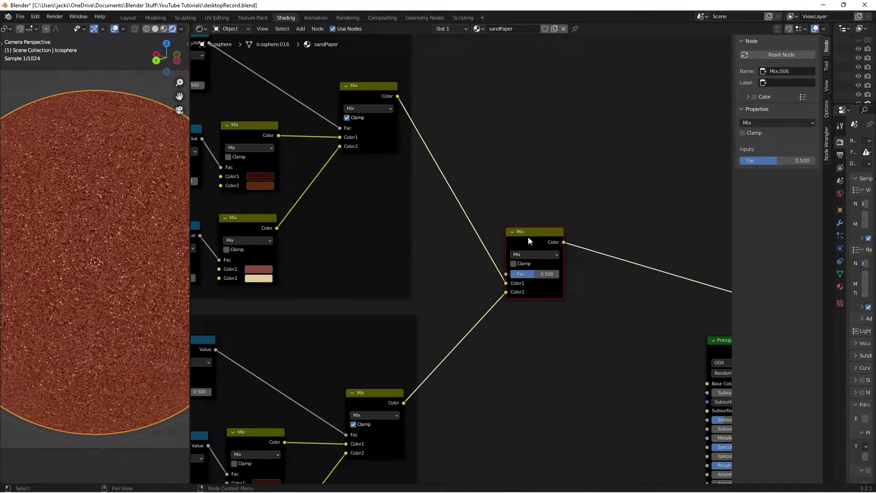
{"action": "scroll", "coordinate": [124, 231], "scroll_direction": "up", "scroll_amount": 1}
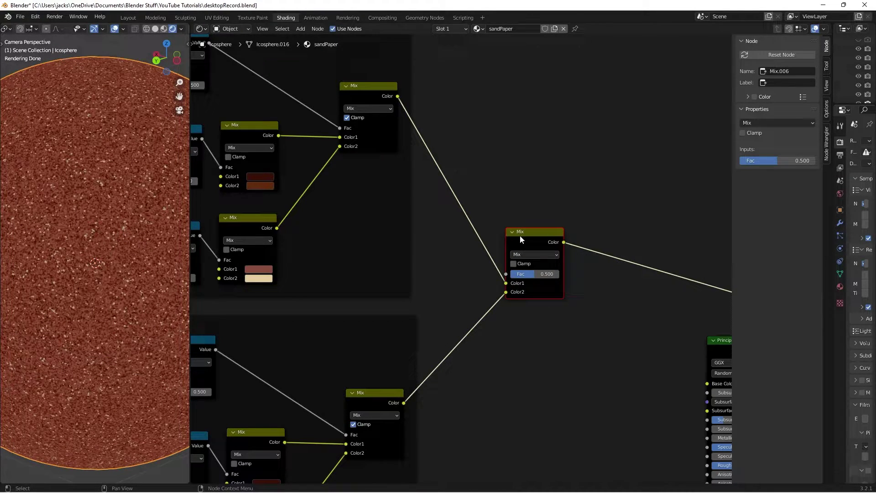
{"action": "left_click_drag", "start_coordinate": [519, 234], "coordinate": [544, 236]}
{"action": "key", "text": "ctrl+s"}
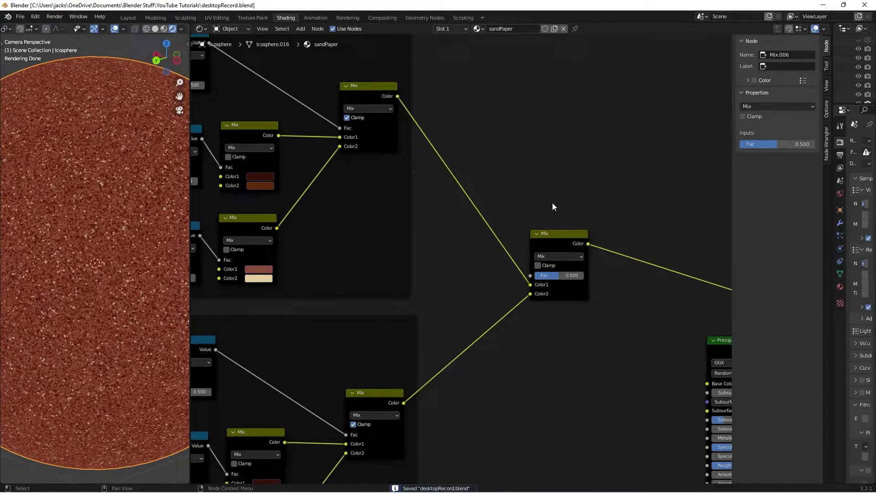
- Add a Noise Texture node above the Mix nodes
{"action": "key", "text": "shift+a"}
{"action": "type", "text": "NOISE"}
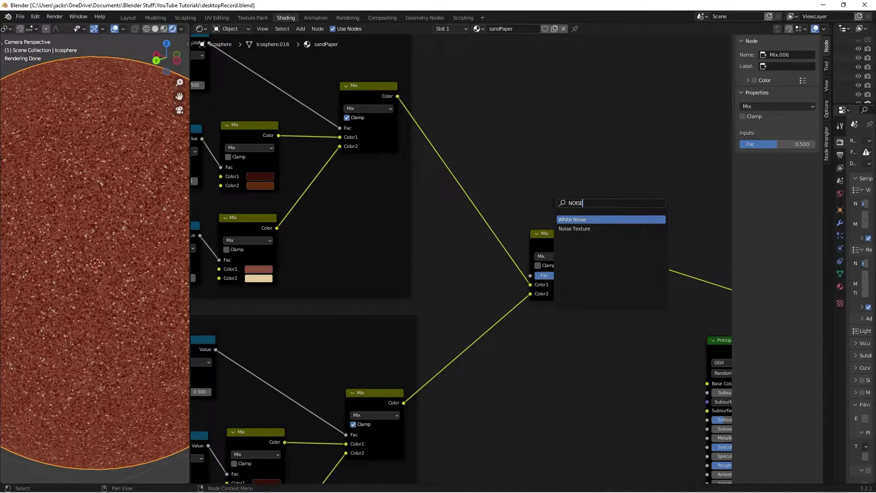
{"action": "key", "text": "Down"}
{"action": "key", "text": "Return"}
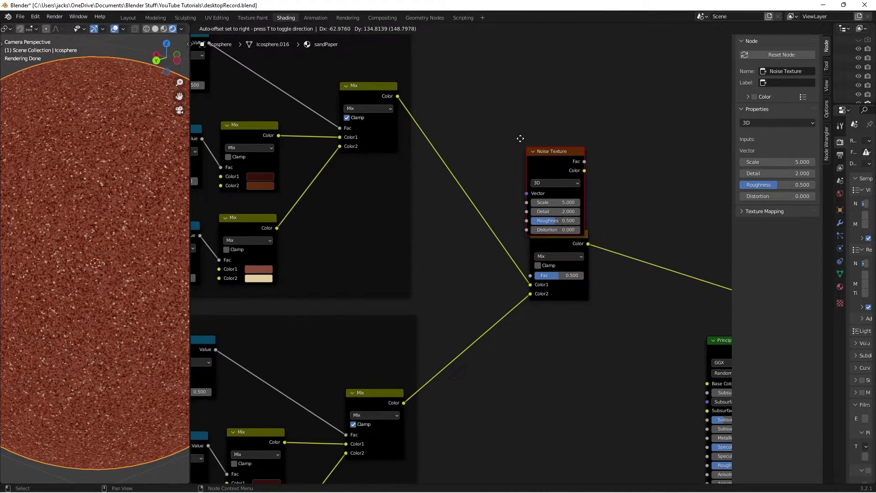
{"action": "left_click", "coordinate": [483, 118]}
{"action": "scroll", "coordinate": [511, 192], "scroll_direction": "down", "scroll_amount": 3}
{"action": "scroll", "coordinate": [567, 185], "scroll_direction": "up", "scroll_amount": 1}
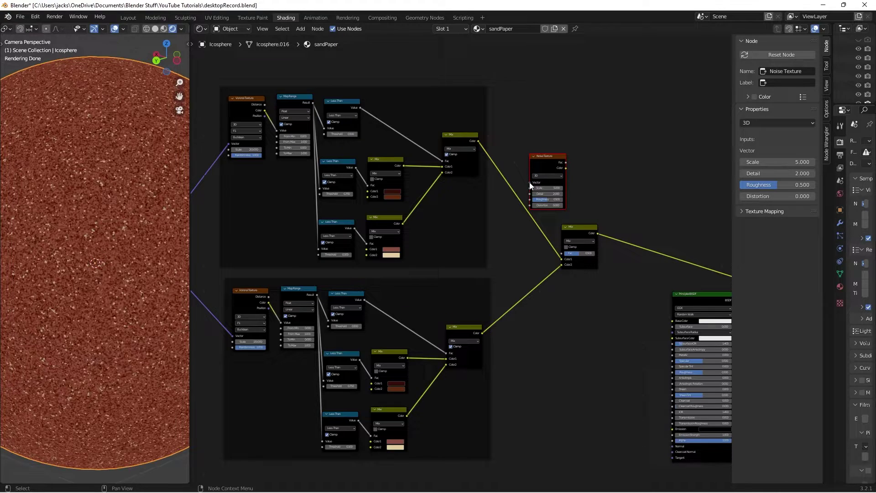
{"action": "middle_click_drag", "start_coordinate": [212, 172], "coordinate": [409, 234]}
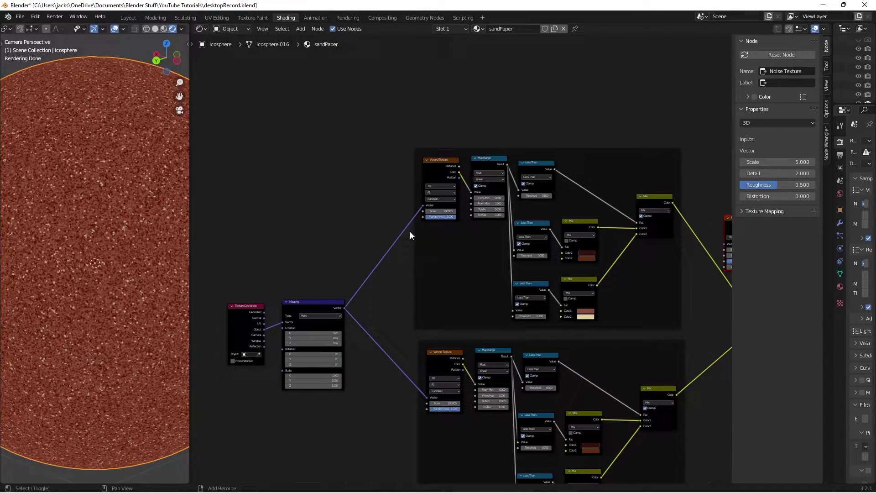
- Route the Mapping vector through raised reroute points into Noise Texture's Vector and preview its Fac
{"action": "mouse_move", "coordinate": [374, 224]}
{"action": "right_mouse_down", "text": "shift"}
{"action": "mouse_move", "coordinate": [392, 265]}
{"action": "mouse_move", "coordinate": [388, 253]}
{"action": "right_mouse_up", "text": "shift"}
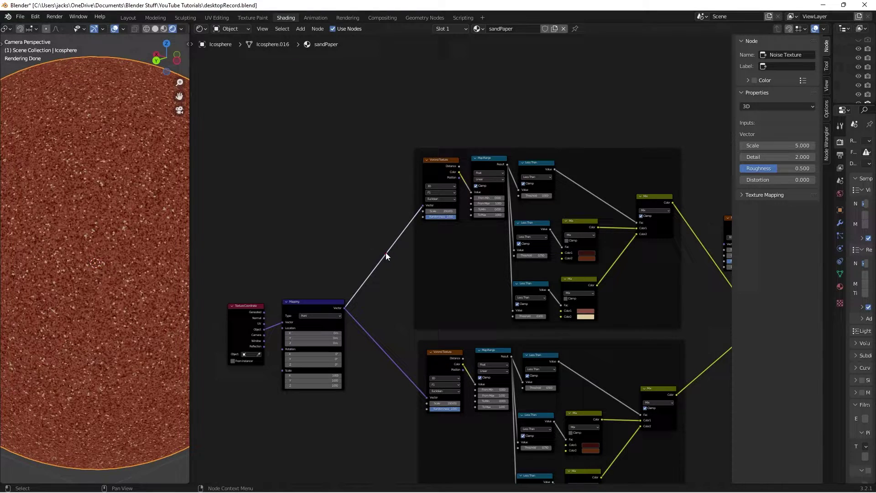
{"action": "left_click_drag", "start_coordinate": [386, 254], "coordinate": [373, 110]}
{"action": "middle_click_drag", "start_coordinate": [456, 120], "coordinate": [439, 135]}
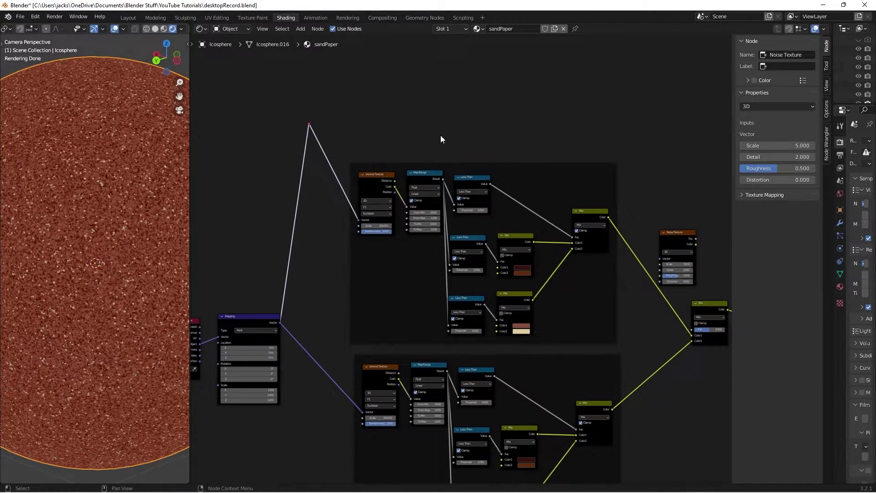
{"action": "left_click_drag", "start_coordinate": [309, 125], "coordinate": [661, 259]}
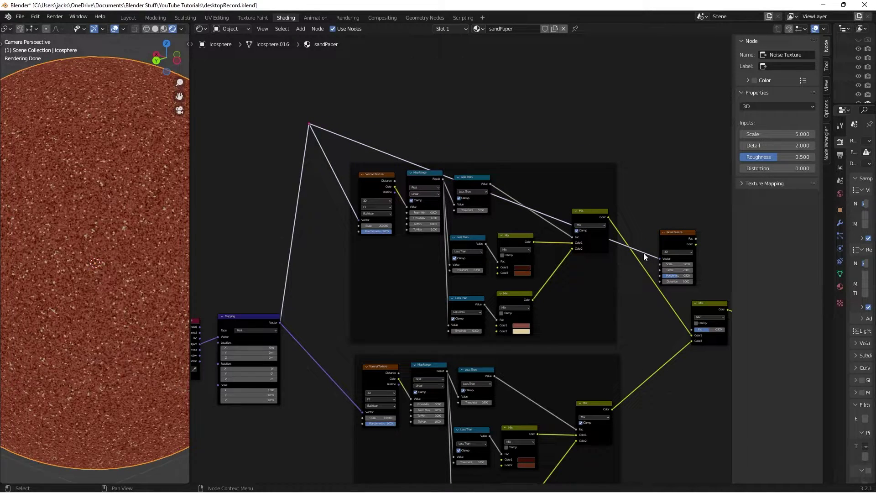
{"action": "right_click_drag", "start_coordinate": [648, 256], "coordinate": [649, 250], "text": "shift"}
{"action": "left_click_drag", "start_coordinate": [648, 254], "coordinate": [639, 109]}
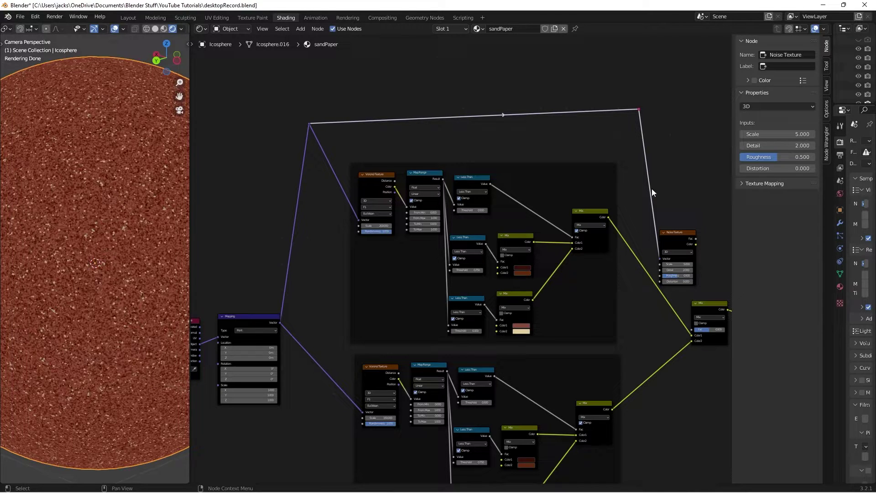
{"action": "left_click", "coordinate": [664, 205]}
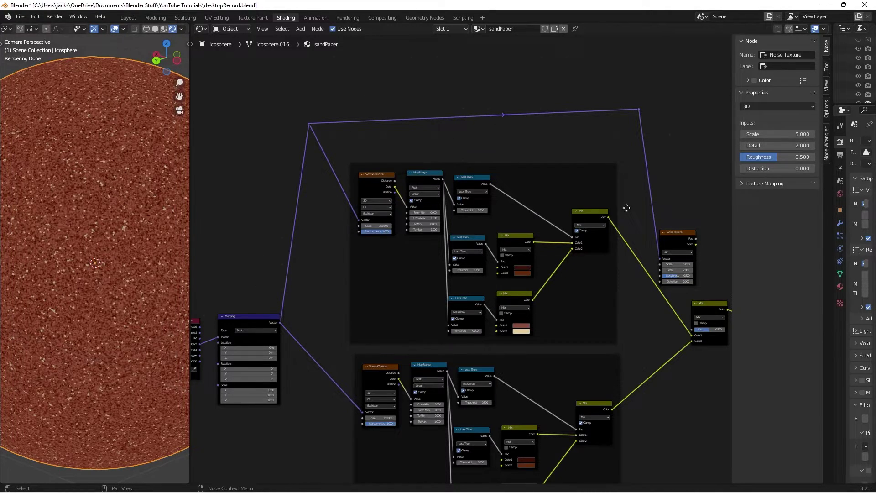
{"action": "scroll", "coordinate": [626, 208], "scroll_direction": "up", "scroll_amount": 3}
{"action": "middle_click_drag", "start_coordinate": [626, 208], "coordinate": [438, 197]}
{"action": "left_click", "coordinate": [357, 205], "text": "ctrl+shift"}
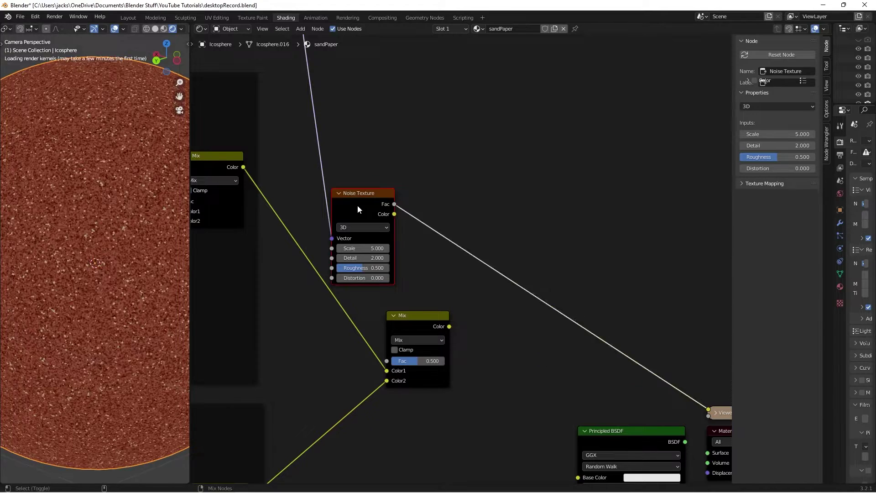
- Set the Noise Texture's Detail to 16
{"action": "middle_click_drag", "start_coordinate": [362, 205], "coordinate": [340, 174]}
{"action": "left_click_drag", "start_coordinate": [409, 314], "coordinate": [428, 322]}
{"action": "scroll", "coordinate": [153, 231], "scroll_direction": "down", "scroll_amount": 2}
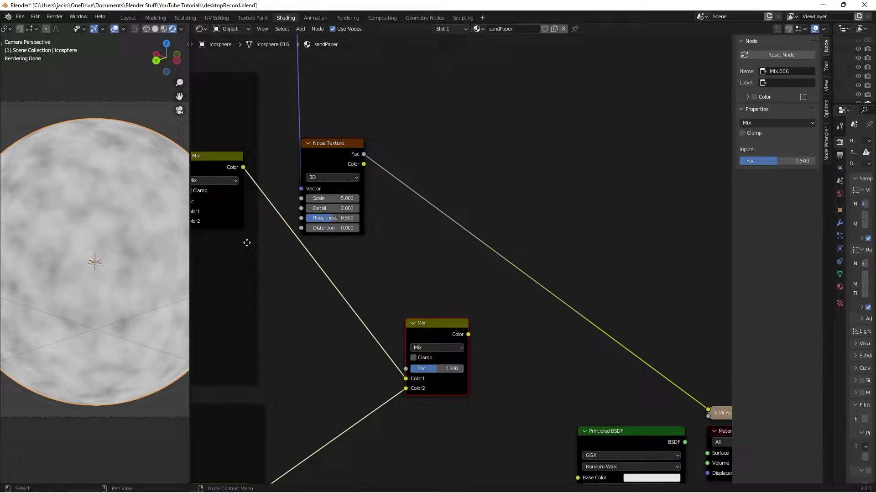
{"action": "middle_click_drag", "start_coordinate": [331, 208], "coordinate": [351, 227]}
{"action": "left_click", "coordinate": [351, 227]}
{"action": "type", "text": "16"}
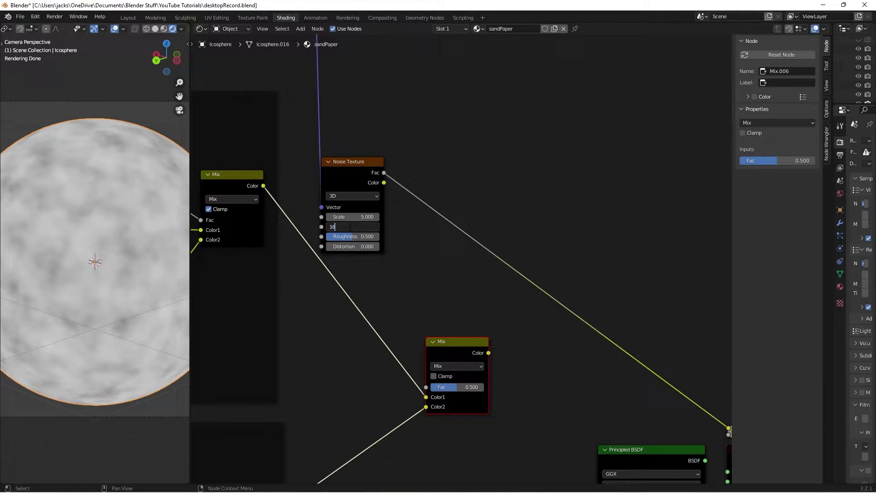
{"action": "key", "text": "Return"}
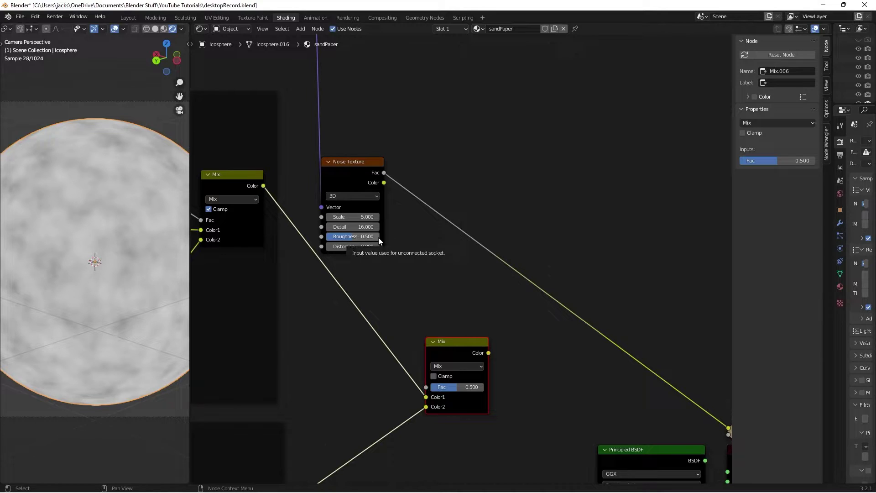
- Insert a Map Range node onto the Noise Texture's Fac link
{"action": "key", "text": "shift+a"}
{"action": "type", "text": "map r"}
{"action": "key", "text": "Return"}
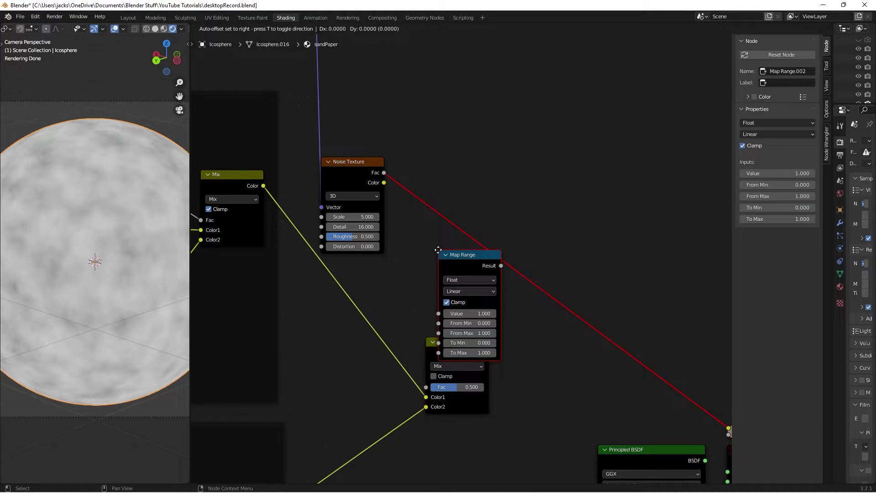
{"action": "left_click", "coordinate": [424, 172]}
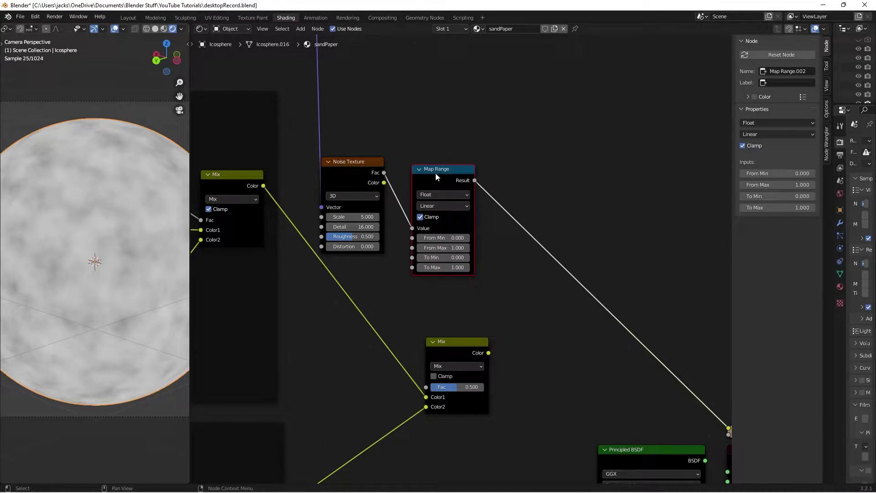
{"action": "scroll", "coordinate": [457, 205], "scroll_direction": "up", "scroll_amount": 2}
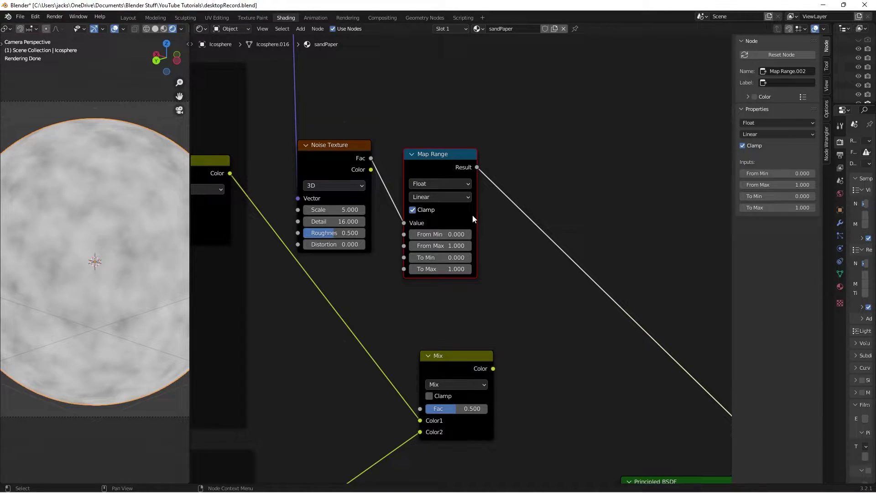
{"action": "scroll", "coordinate": [472, 215], "scroll_direction": "up", "scroll_amount": 2}
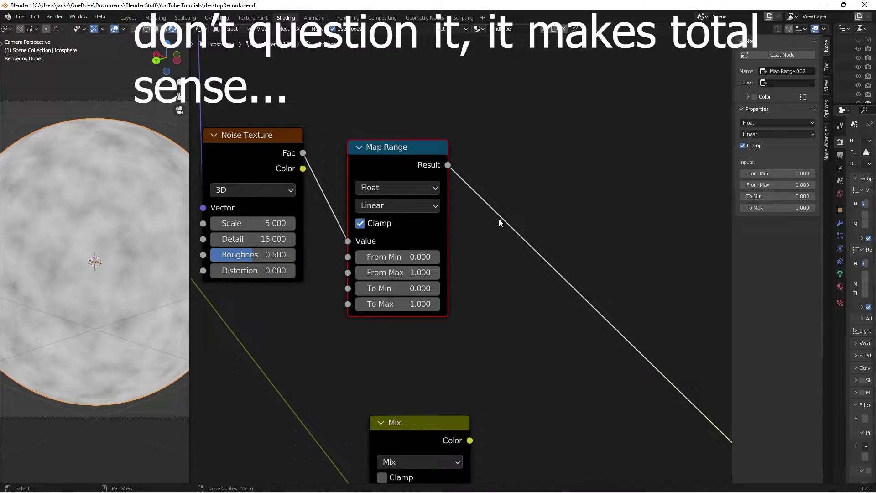
{"action": "scroll", "coordinate": [499, 219], "scroll_direction": "up", "scroll_amount": 2}
- Set the Map Range From Min to 0.4 and From Max to 0.6
{"action": "left_click", "coordinate": [385, 263]}
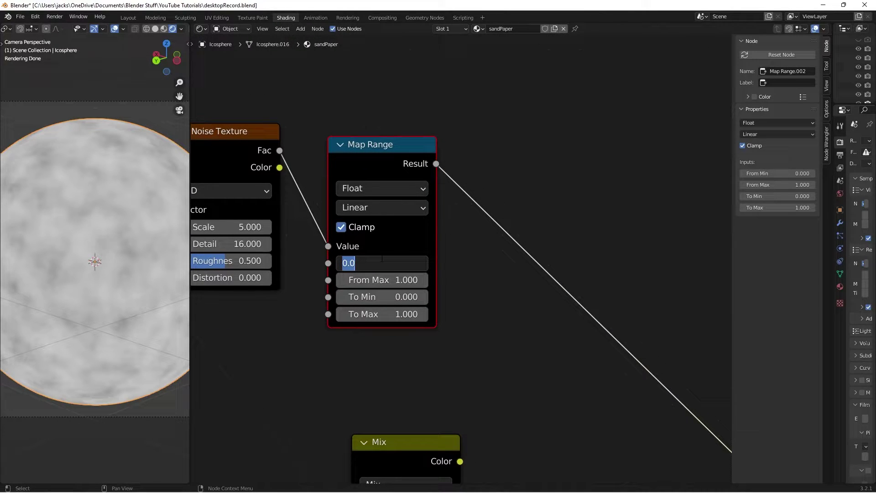
{"action": "type", "text": ".4"}
{"action": "key", "text": "Return"}
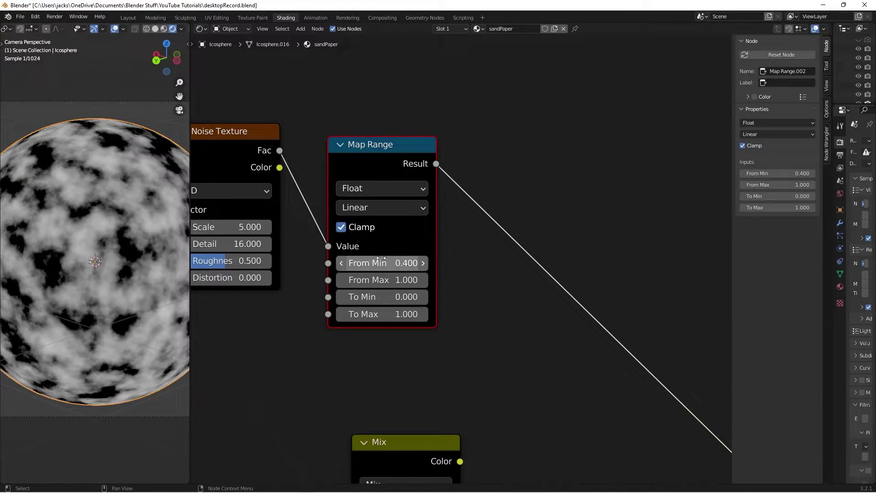
{"action": "left_click", "coordinate": [398, 280]}
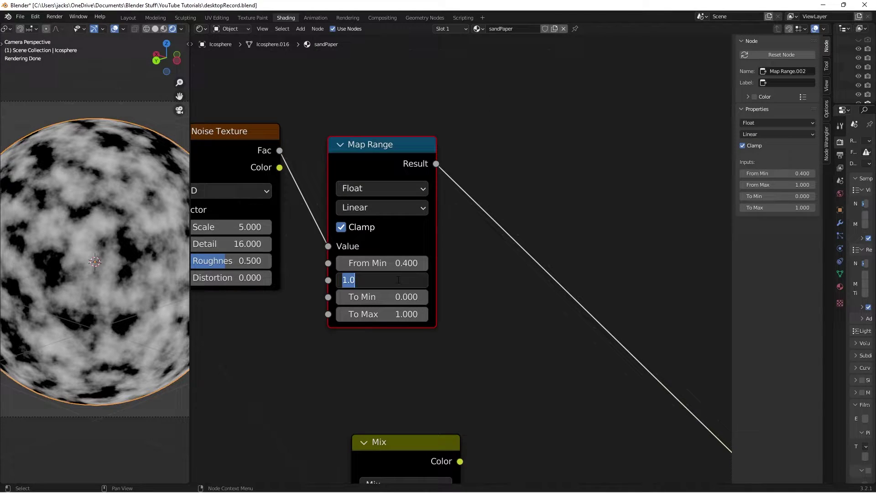
{"action": "type", "text": ".6"}
{"action": "key", "text": "Return"}
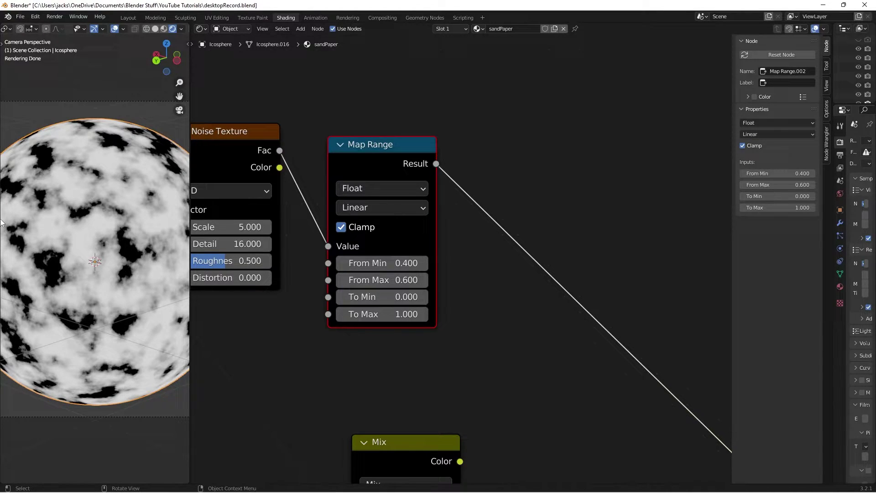
{"action": "scroll", "coordinate": [554, 307], "scroll_direction": "down", "scroll_amount": 2}
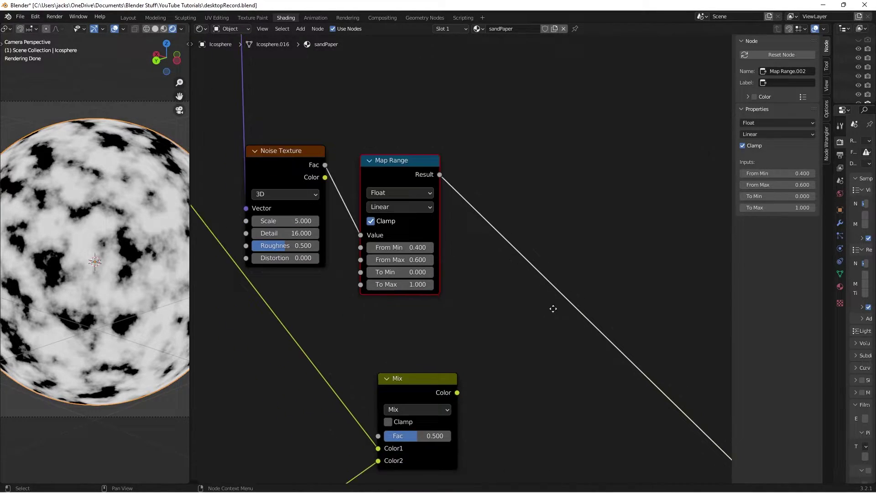
{"action": "scroll", "coordinate": [444, 154], "scroll_direction": "down", "scroll_amount": 2, "text": "shift"}
- Connect Map Range Result to the Mix Fac, enable Clamp on the Mix node, and save
{"action": "left_click_drag", "start_coordinate": [440, 112], "coordinate": [379, 373]}
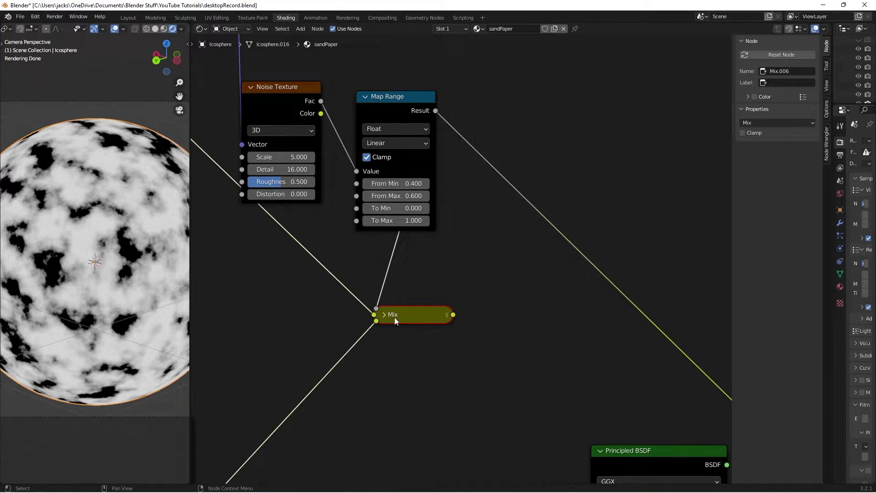
{"action": "left_click_drag", "start_coordinate": [411, 319], "coordinate": [472, 319]}
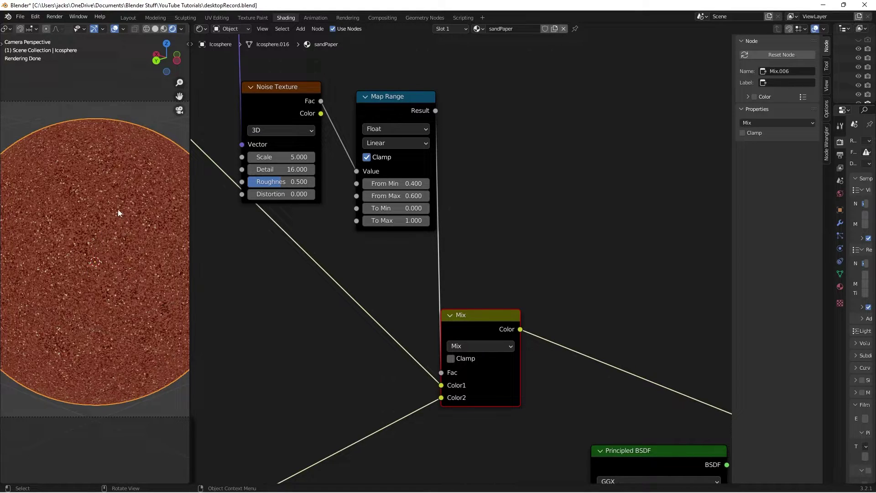
{"action": "scroll", "coordinate": [88, 241], "scroll_direction": "down", "scroll_amount": 1}
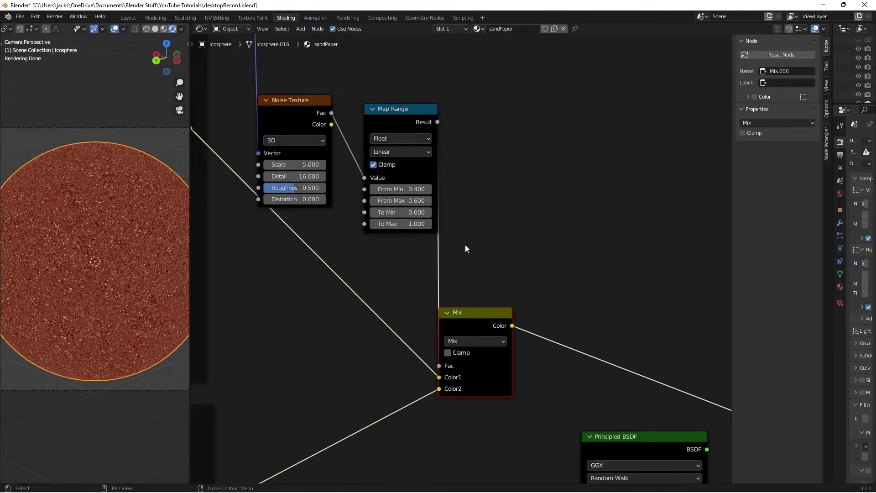
{"action": "scroll", "coordinate": [502, 215], "scroll_direction": "down", "scroll_amount": 2}
{"action": "left_click", "coordinate": [479, 271]}
{"action": "key", "text": "g"}
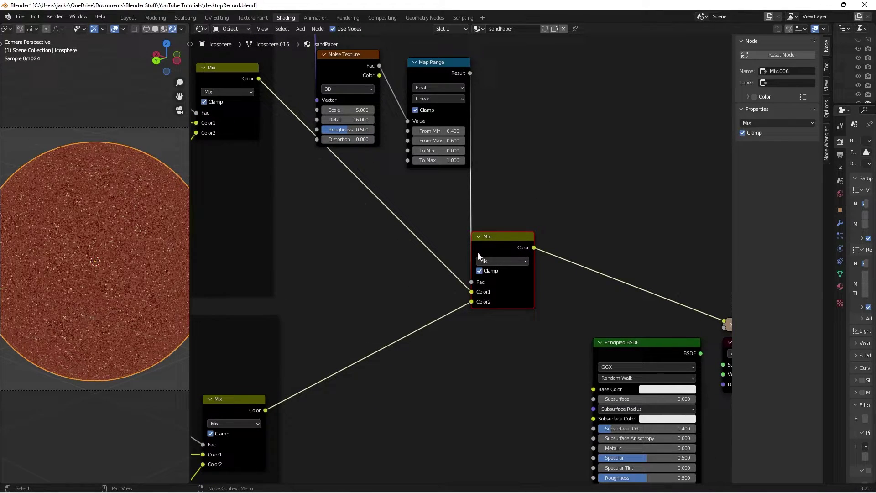
{"action": "left_click", "coordinate": [474, 255]}
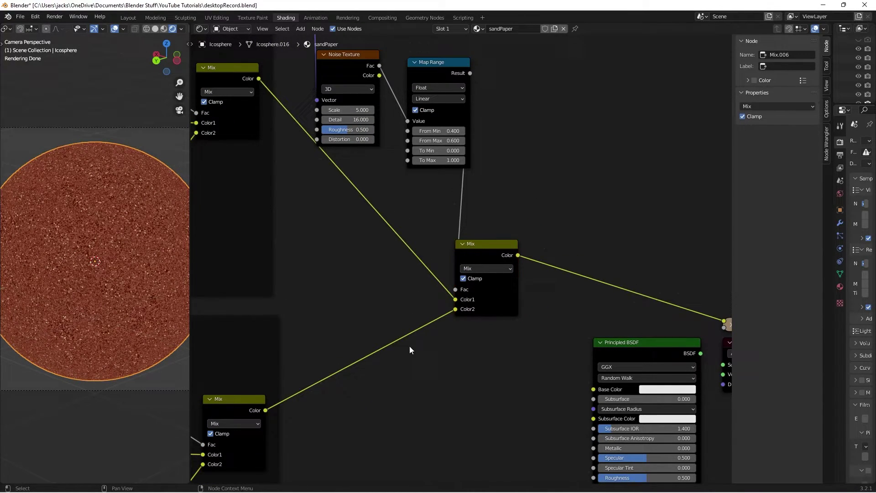
{"action": "key", "text": "ctrl+s"}
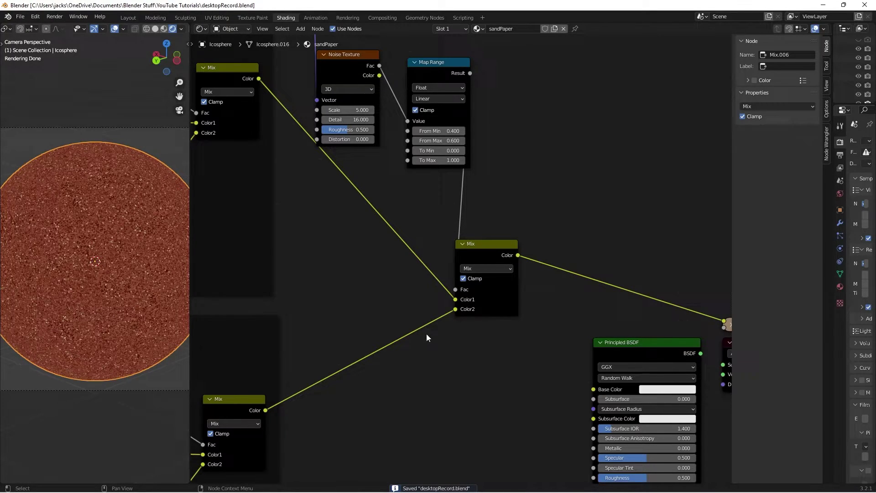
- Link the Mix node's Color output to the Principled BSDF Base Color
{"action": "scroll", "coordinate": [426, 333], "scroll_direction": "down", "scroll_amount": 3}
{"action": "scroll", "coordinate": [426, 333], "scroll_direction": "right", "scroll_amount": 3}
{"action": "left_click_drag", "start_coordinate": [464, 192], "coordinate": [539, 326]}
{"action": "scroll", "coordinate": [597, 284], "scroll_direction": "down", "scroll_amount": 1}
{"action": "scroll", "coordinate": [597, 284], "scroll_direction": "down", "scroll_amount": 3}
{"action": "scroll", "coordinate": [597, 284], "scroll_direction": "right", "scroll_amount": 2}
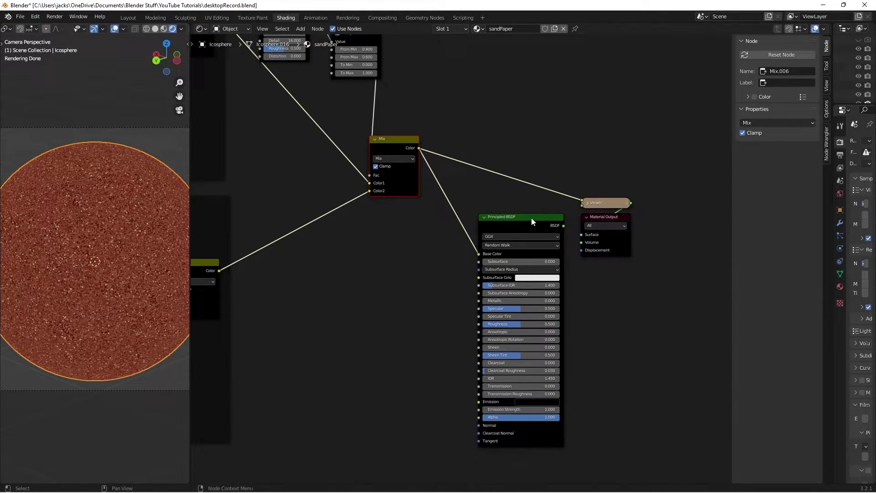
- Preview the Principled BSDF and insert a Hue Saturation Value node into the Mix-to-shader link
{"action": "left_click", "coordinate": [530, 219], "text": "ctrl+shift"}
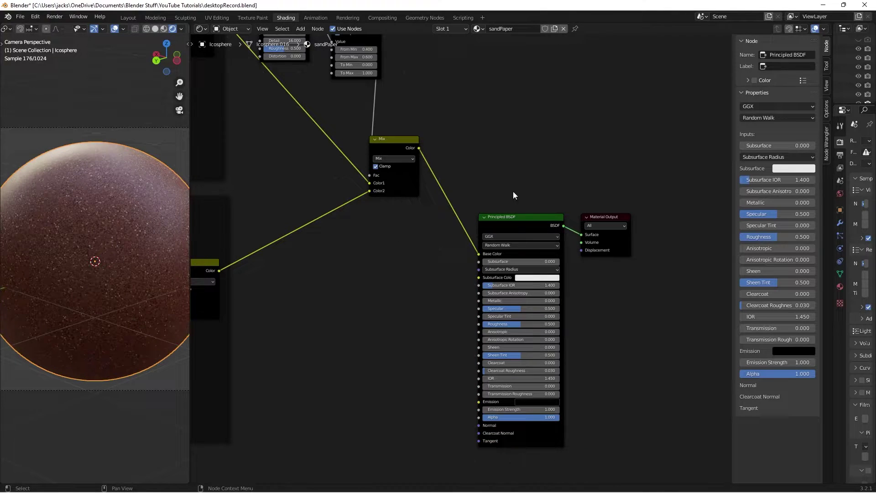
{"action": "scroll", "coordinate": [485, 230], "scroll_direction": "up", "scroll_amount": 2}
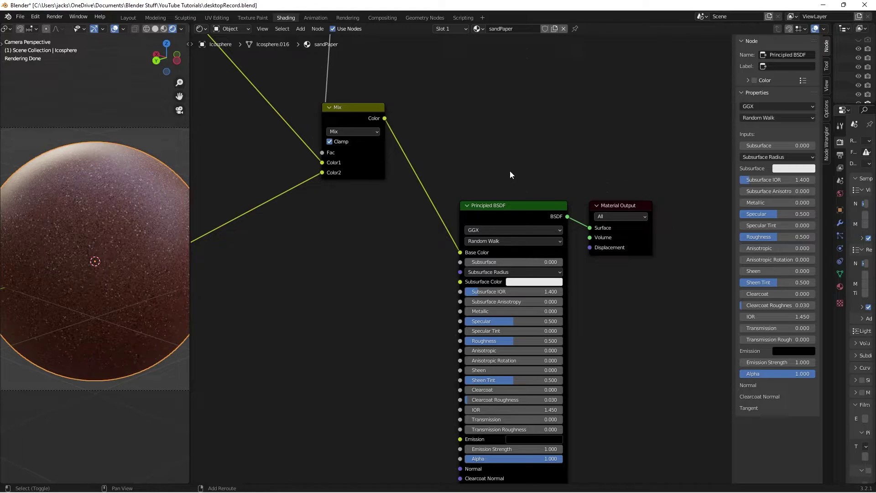
{"action": "key", "text": "shift+a"}
{"action": "left_click", "coordinate": [510, 171]}
{"action": "type", "text": "hue"}
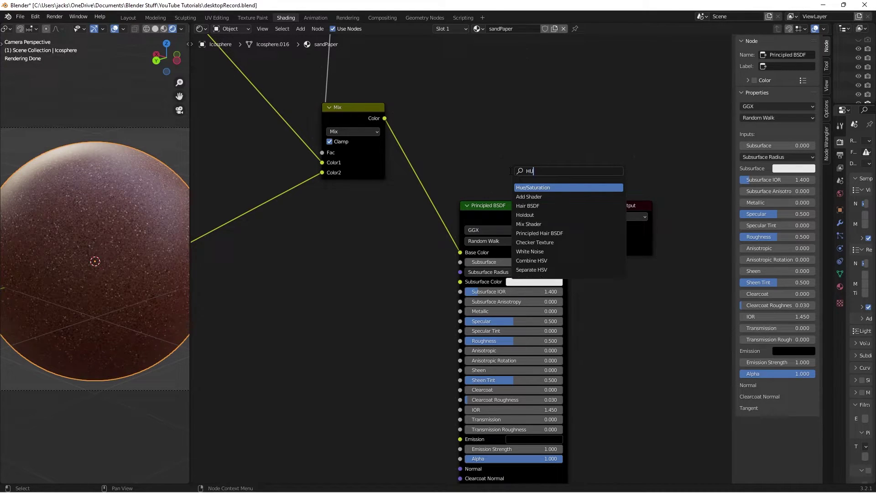
{"action": "key", "text": "Return"}
{"action": "left_click", "coordinate": [411, 168]}
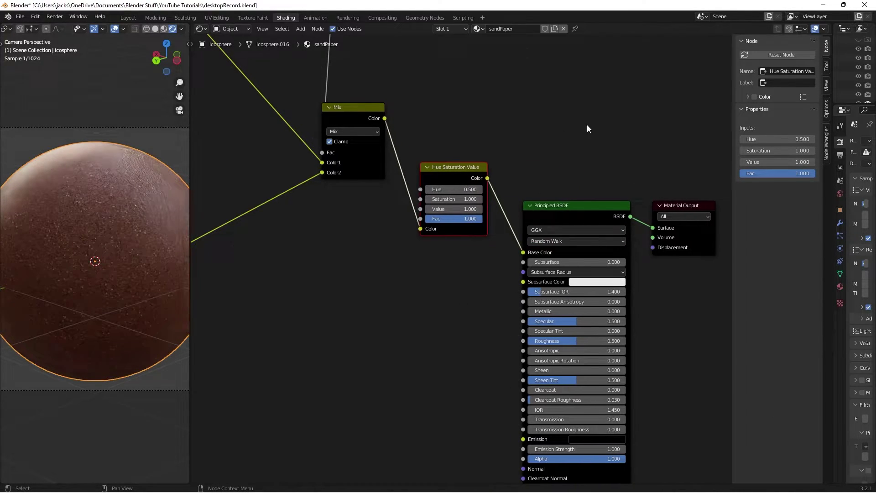
{"action": "scroll", "coordinate": [598, 133], "scroll_direction": "up", "scroll_amount": 1}
- Try different Hue values, keep Value at 1.000, and settle on Hue 0.500
{"action": "left_click_drag", "start_coordinate": [447, 210], "coordinate": [394, 212]}
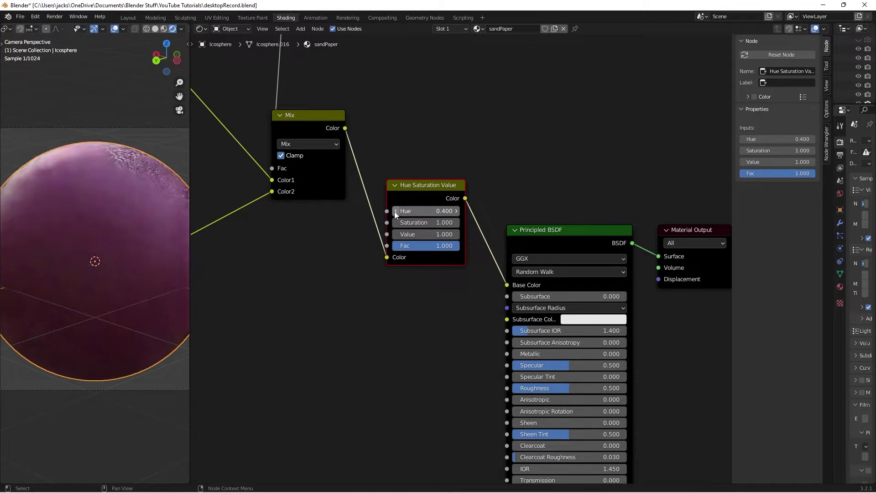
{"action": "left_click", "coordinate": [426, 234]}
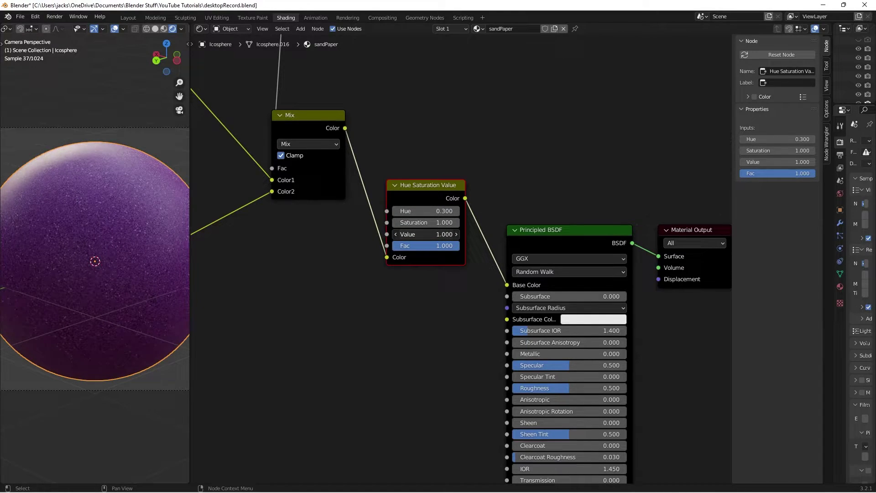
{"action": "type", "text": "0.5"}
{"action": "key", "text": "Return"}
{"action": "key", "text": "ctrl+z"}
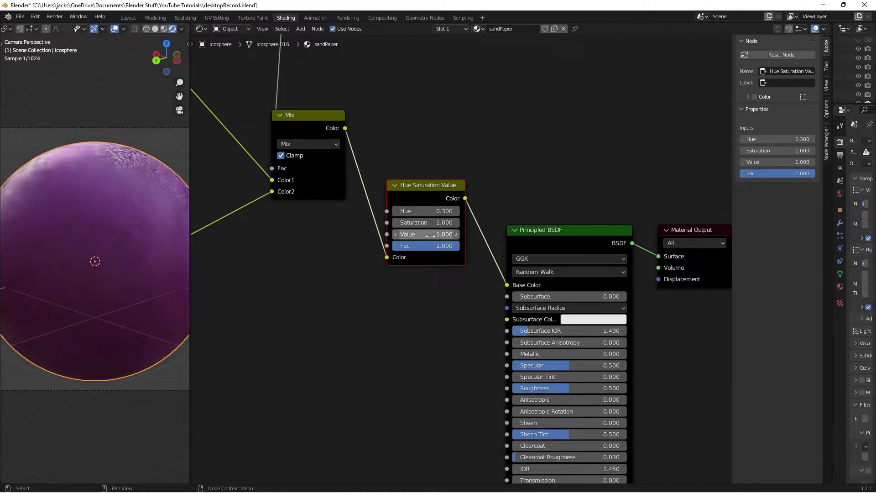
{"action": "left_click", "coordinate": [422, 211]}
{"action": "type", "text": "0.5"}
{"action": "key", "text": "Return"}
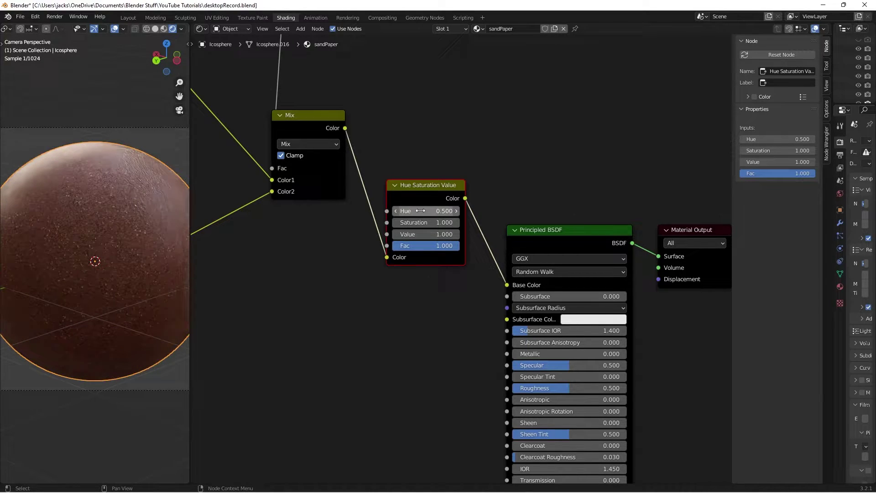
- Reposition the Hue Saturation Value node and save the blend file
{"action": "left_click_drag", "start_coordinate": [422, 196], "coordinate": [417, 203]}
{"action": "scroll", "coordinate": [417, 203], "scroll_direction": "down", "scroll_amount": 4}
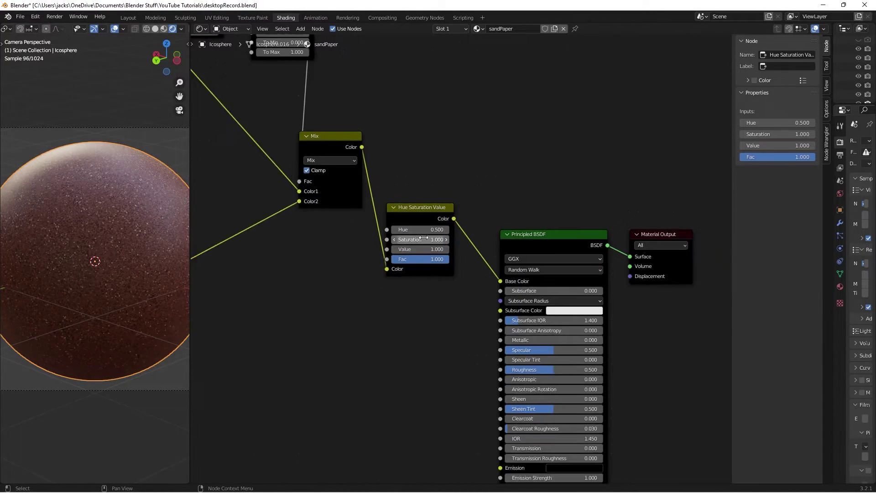
{"action": "left_click_drag", "start_coordinate": [433, 154], "coordinate": [447, 144]}
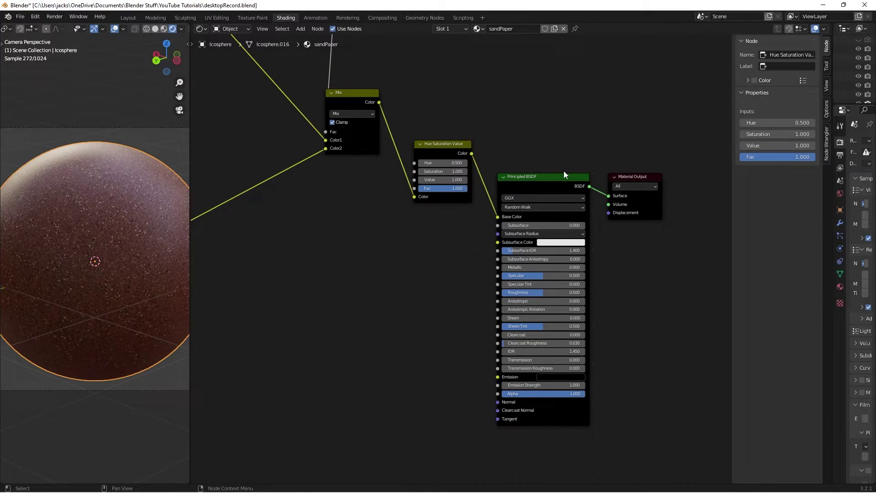
{"action": "key", "text": "ctrl+s"}
{"action": "scroll", "coordinate": [517, 117], "scroll_direction": "up", "scroll_amount": 1}
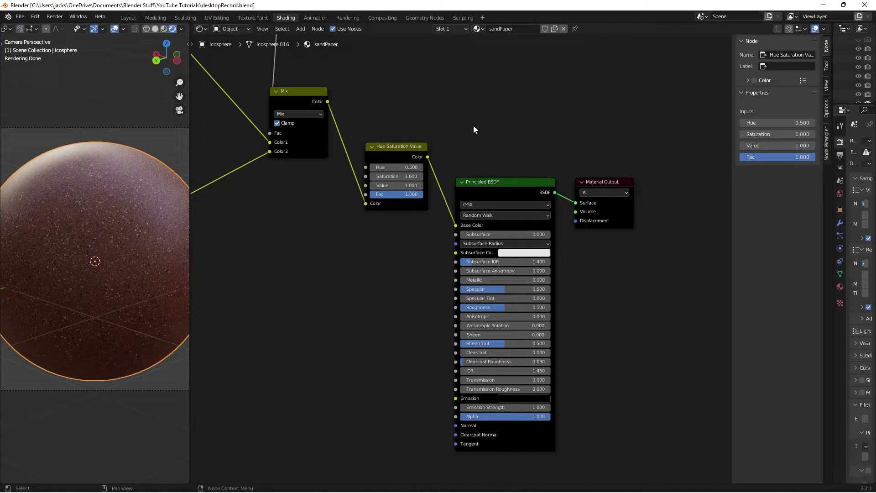
{"action": "left_click_drag", "start_coordinate": [377, 160], "coordinate": [387, 155]}
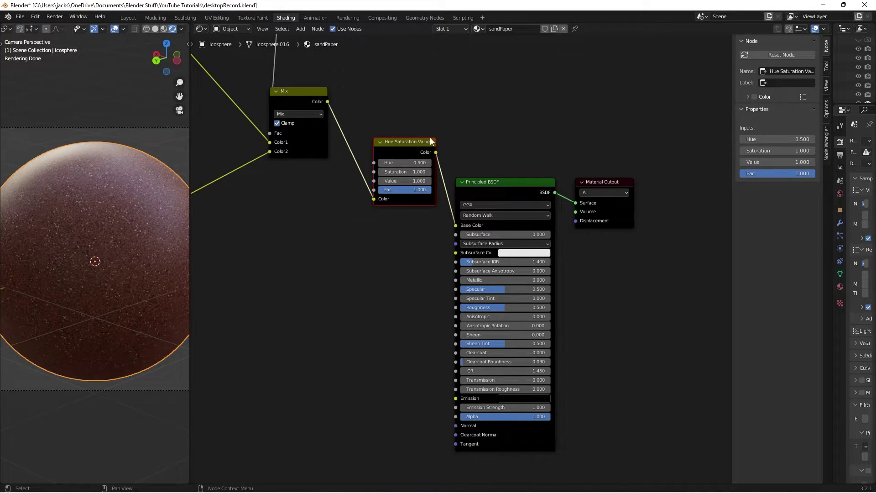
{"action": "middle_click_drag", "start_coordinate": [486, 137], "coordinate": [468, 133]}
{"action": "scroll", "coordinate": [468, 133], "scroll_direction": "up", "scroll_amount": 1}
- Add a Math Add node fed by the Mix colour, with second Value 0
{"action": "key", "text": "shift+a"}
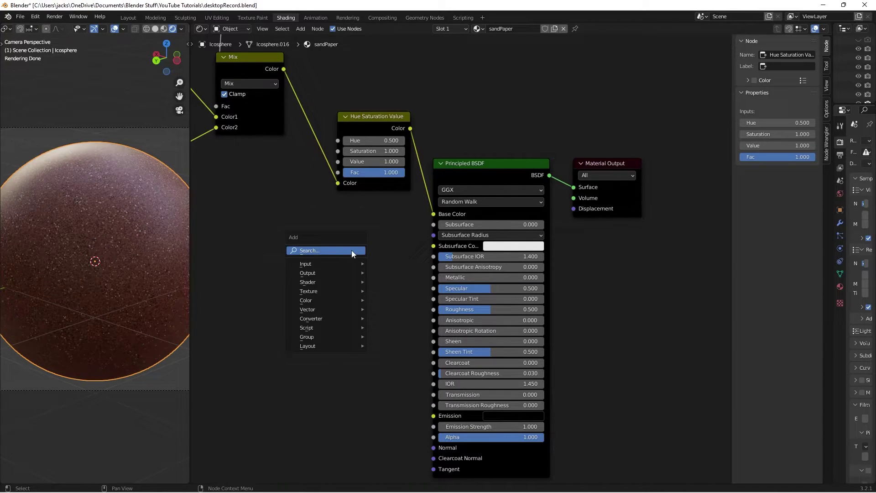
{"action": "left_click", "coordinate": [351, 250]}
{"action": "type", "text": "add"}
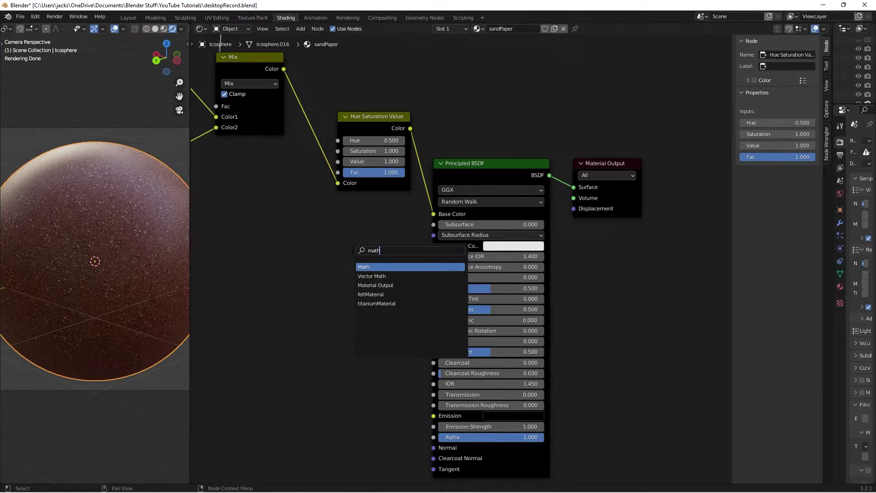
{"action": "key", "text": "Return"}
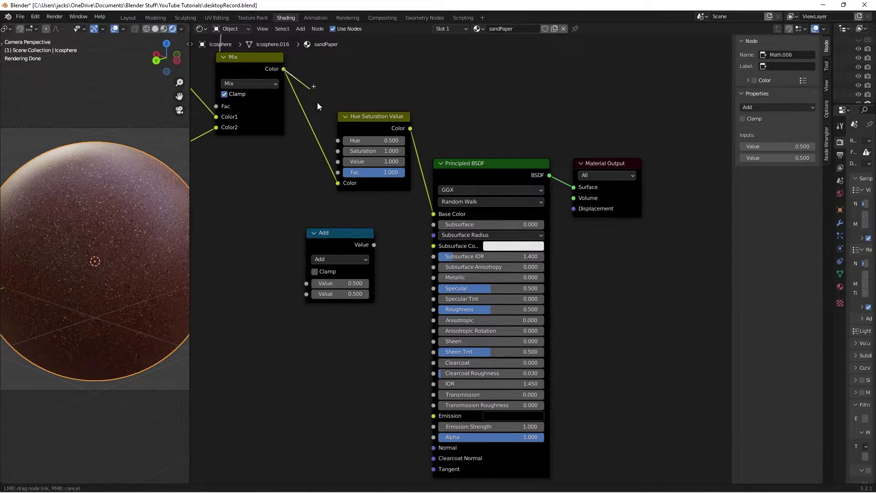
{"action": "left_click_drag", "start_coordinate": [284, 69], "coordinate": [311, 284]}
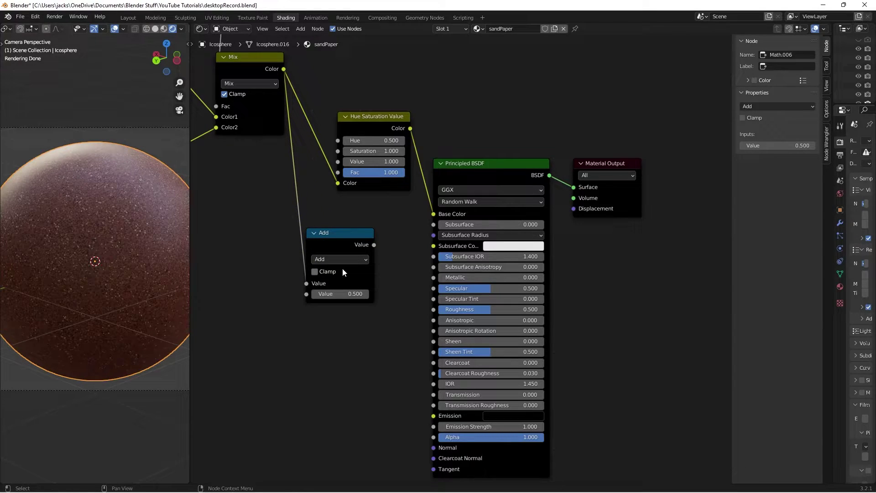
{"action": "left_click", "coordinate": [340, 294]}
{"action": "type", "text": "0"}
{"action": "key", "text": "Return"}
- Preview the Add node's output on the sphere and tidy its position
{"action": "left_click", "coordinate": [347, 237], "text": "ctrl+shift"}
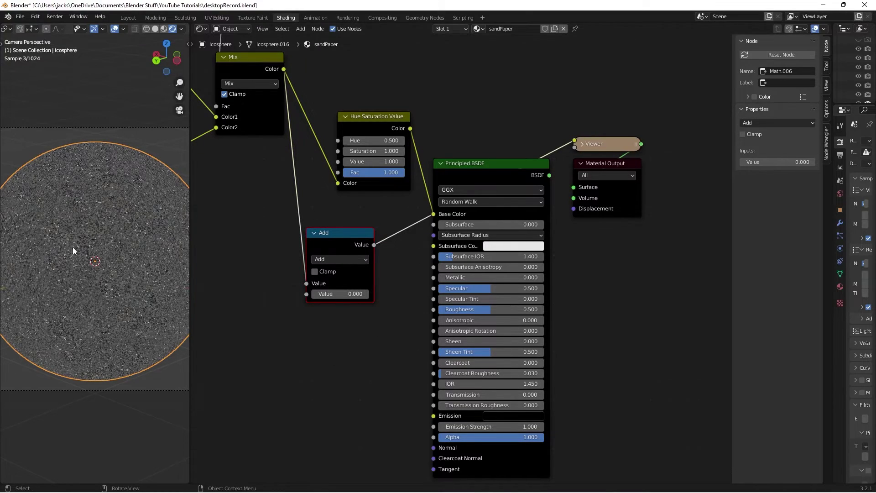
{"action": "scroll", "coordinate": [50, 240], "scroll_direction": "up", "scroll_amount": 3}
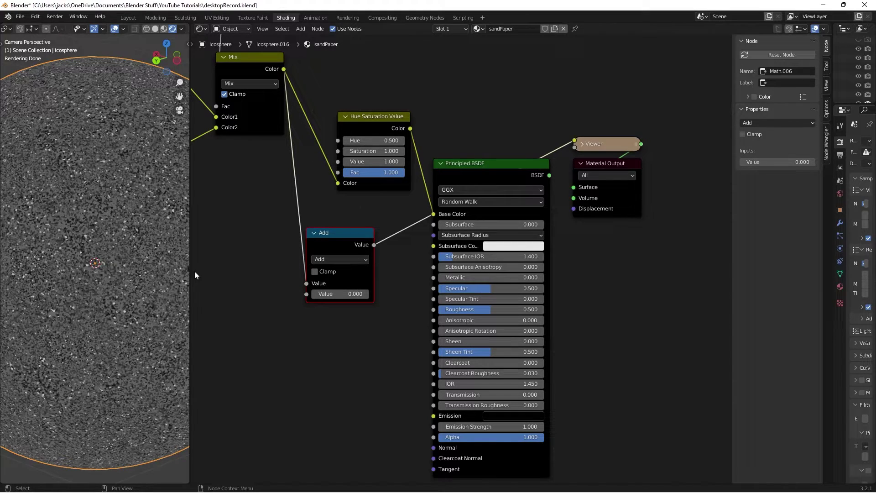
{"action": "left_click_drag", "start_coordinate": [352, 243], "coordinate": [313, 236]}
{"action": "left_click", "coordinate": [341, 222]}
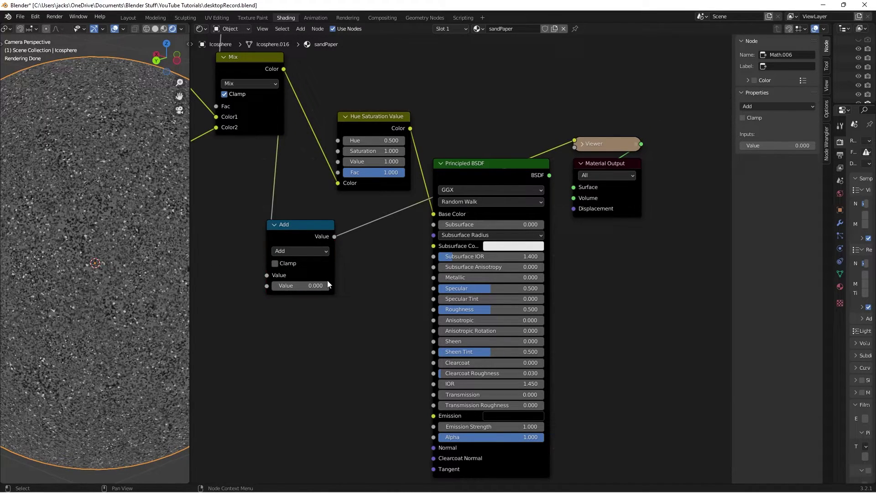
{"action": "middle_click_drag", "start_coordinate": [383, 267], "coordinate": [343, 256]}
{"action": "scroll", "coordinate": [343, 257], "scroll_direction": "up", "scroll_amount": 1}
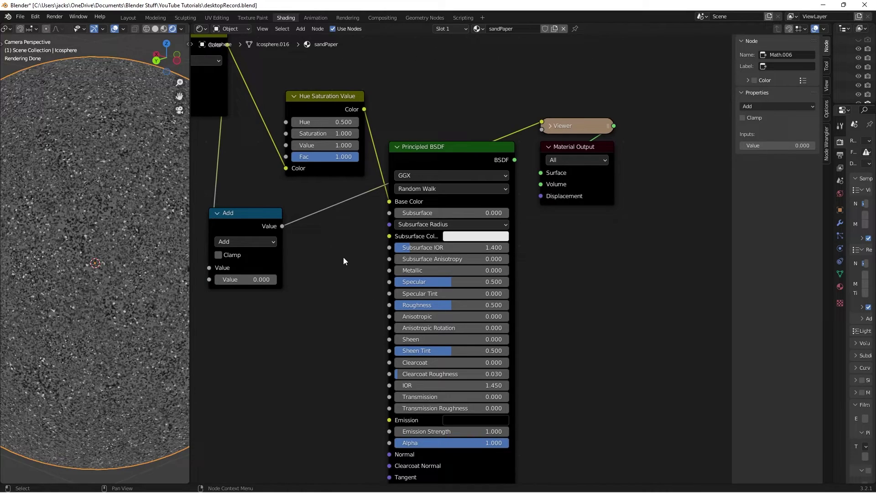
{"action": "key", "text": "shift+a"}
{"action": "left_click", "coordinate": [343, 257]}
{"action": "type", "text": "m"}
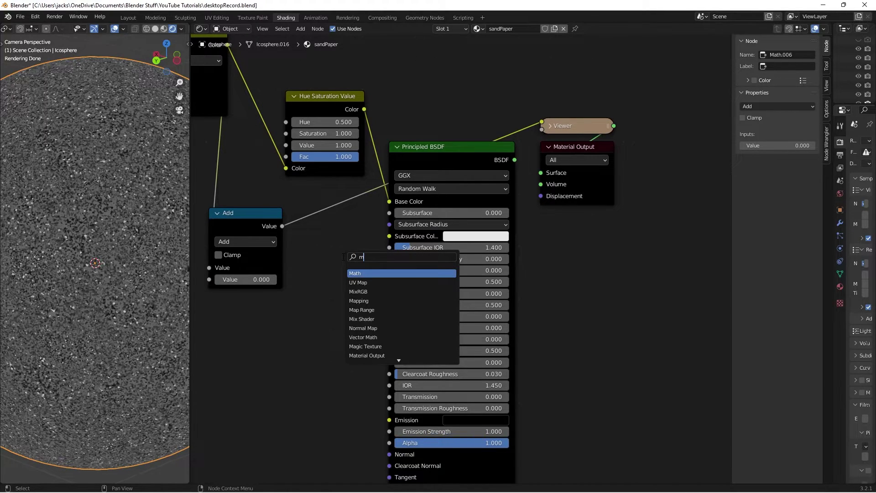
{"action": "type", "text": "ult"}
{"action": "key", "text": "Return"}
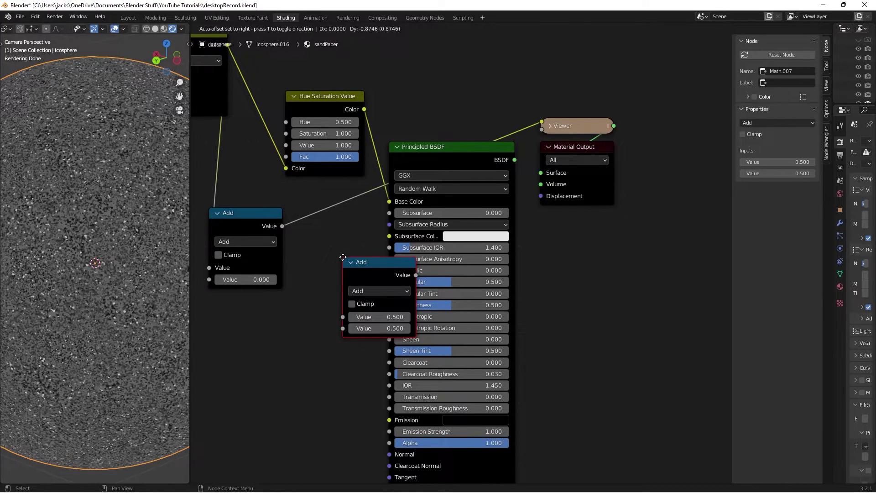
{"action": "left_click", "coordinate": [299, 286]}
{"action": "middle_click_drag", "start_coordinate": [333, 308], "coordinate": [358, 283]}
{"action": "left_click", "coordinate": [360, 294]}
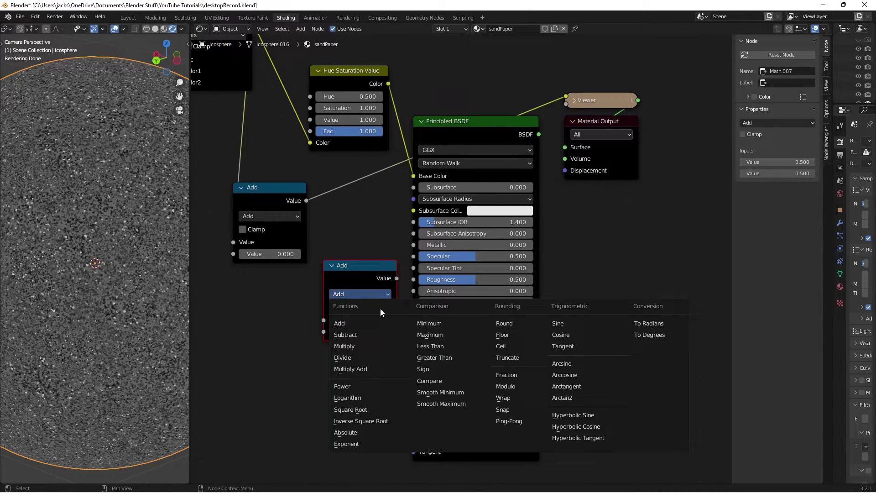
{"action": "left_click", "coordinate": [362, 338]}
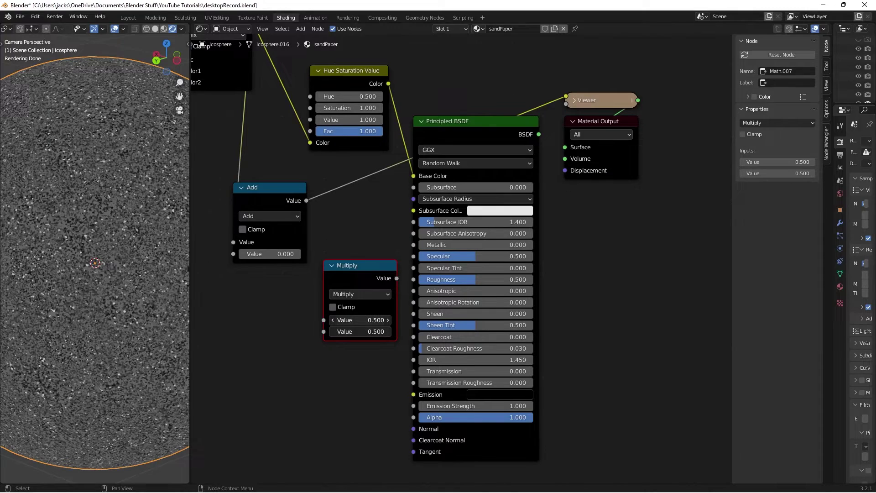
{"action": "left_click", "coordinate": [364, 331]}
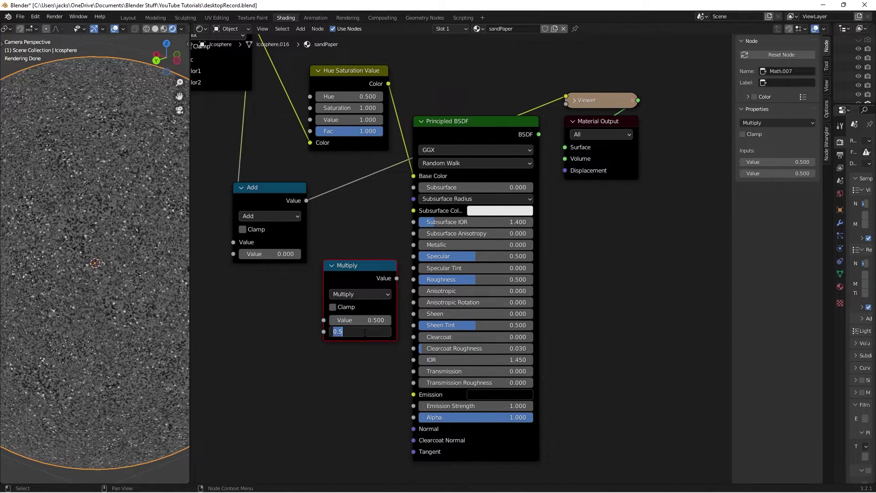
{"action": "type", "text": "10"}
{"action": "key", "text": "Return"}
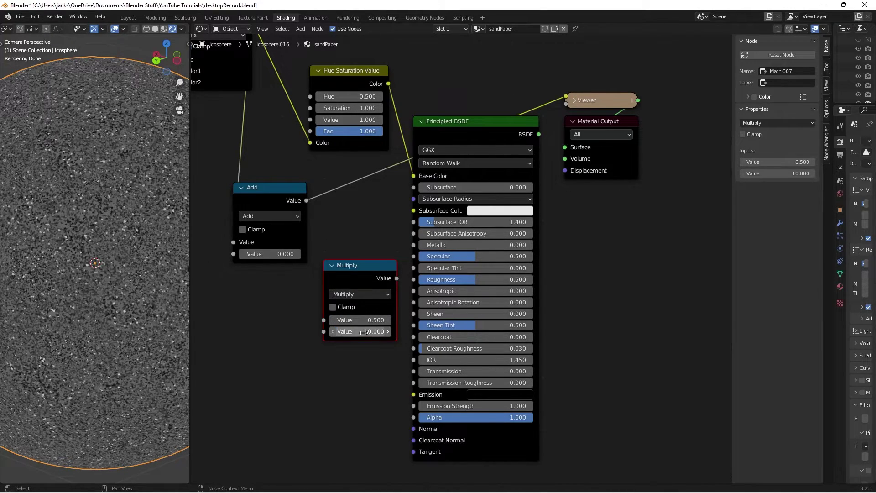
{"action": "left_click_drag", "start_coordinate": [247, 194], "coordinate": [222, 194]}
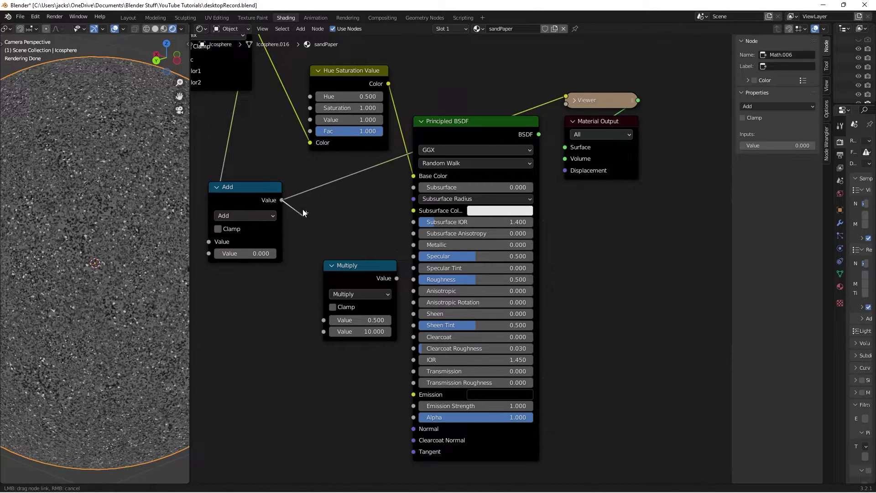
{"action": "left_click_drag", "start_coordinate": [282, 200], "coordinate": [325, 319]}
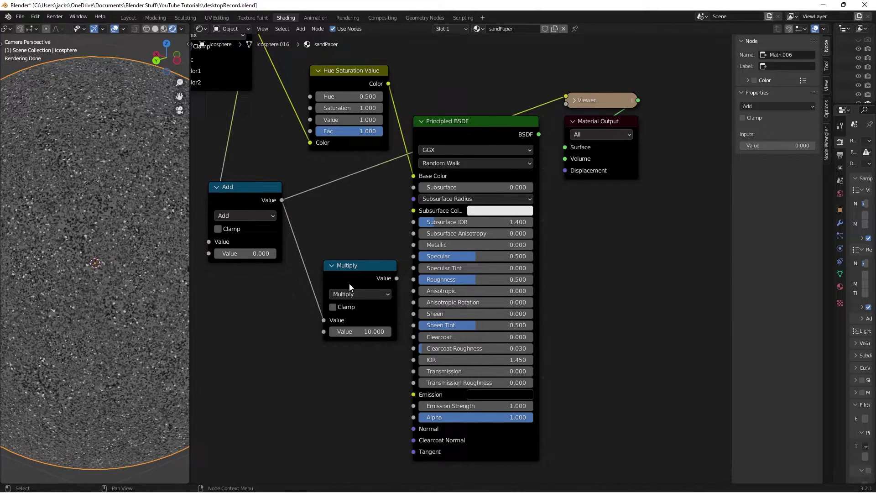
{"action": "left_click_drag", "start_coordinate": [351, 281], "coordinate": [330, 274]}
{"action": "left_click", "coordinate": [345, 264], "text": "ctrl+shift"}
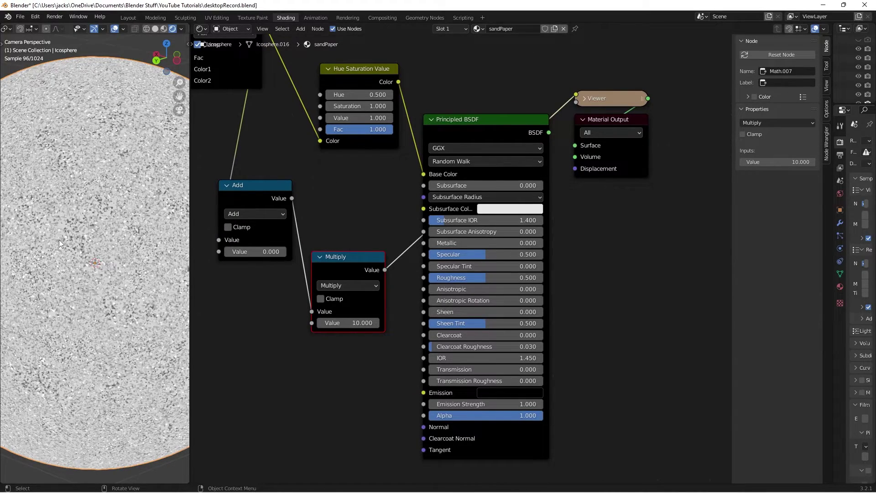
{"action": "scroll", "coordinate": [59, 240], "scroll_direction": "up", "scroll_amount": 3}
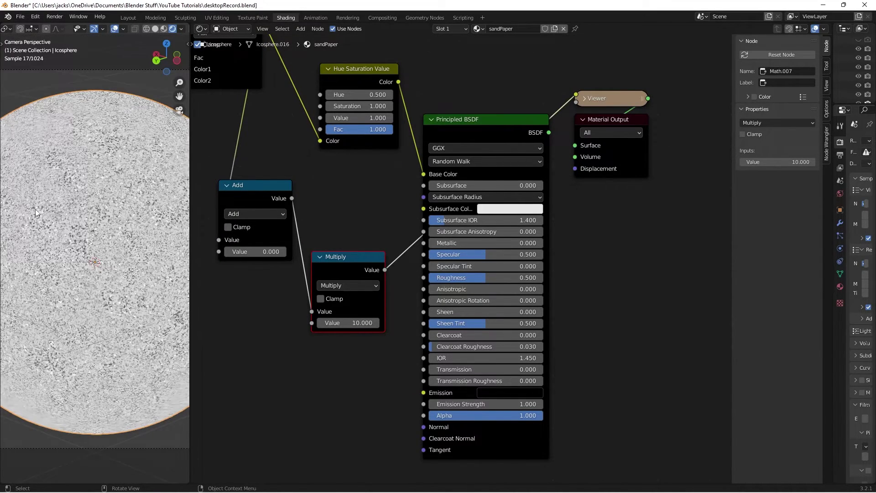
{"action": "scroll", "coordinate": [36, 209], "scroll_direction": "up", "scroll_amount": 2}
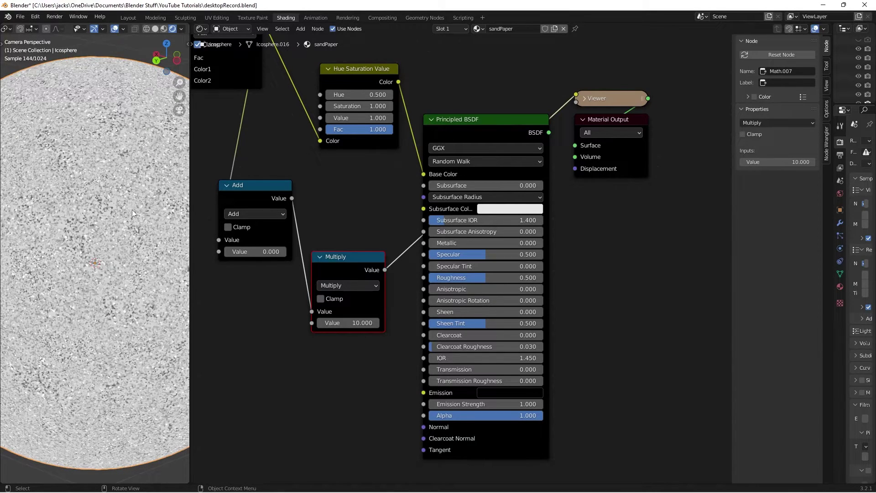
{"action": "scroll", "coordinate": [347, 214], "scroll_direction": "up", "scroll_amount": 2}
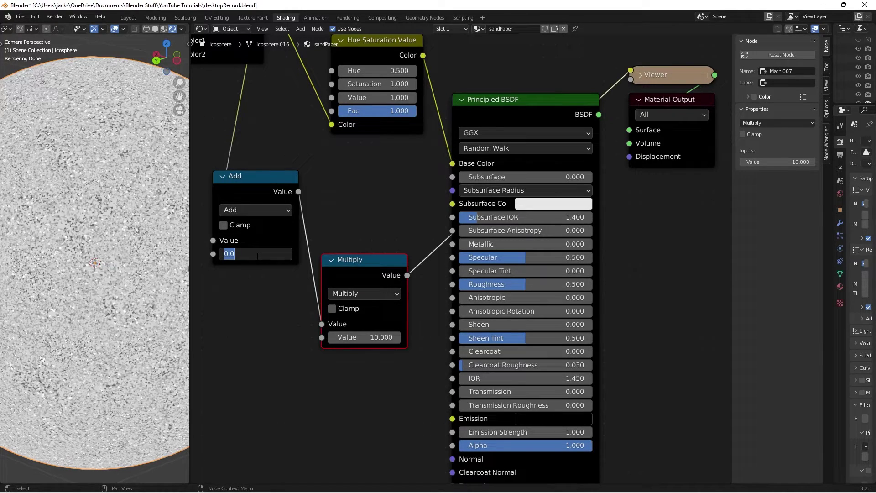
- Set the Add node's second value to 0.05 and enable Clamp on the Add and Multiply nodes
{"action": "type", "text": ".05"}
{"action": "key", "text": "Return"}
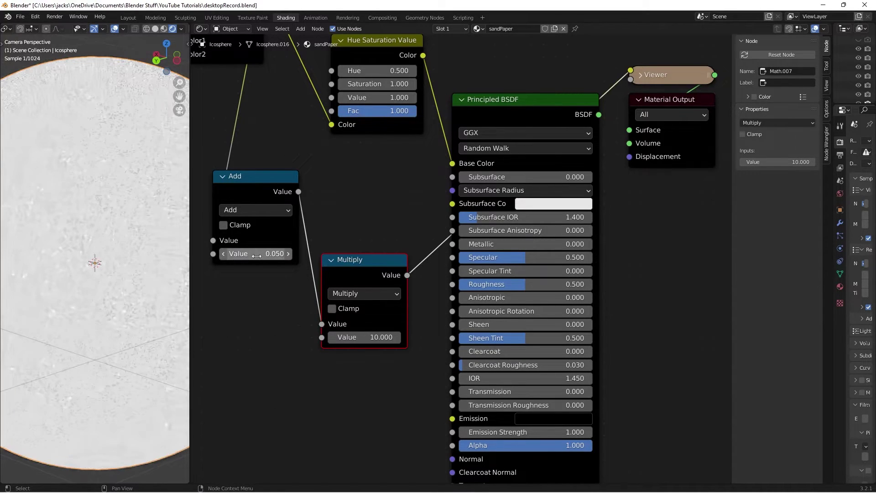
{"action": "scroll", "coordinate": [45, 259], "scroll_direction": "down", "scroll_amount": 3}
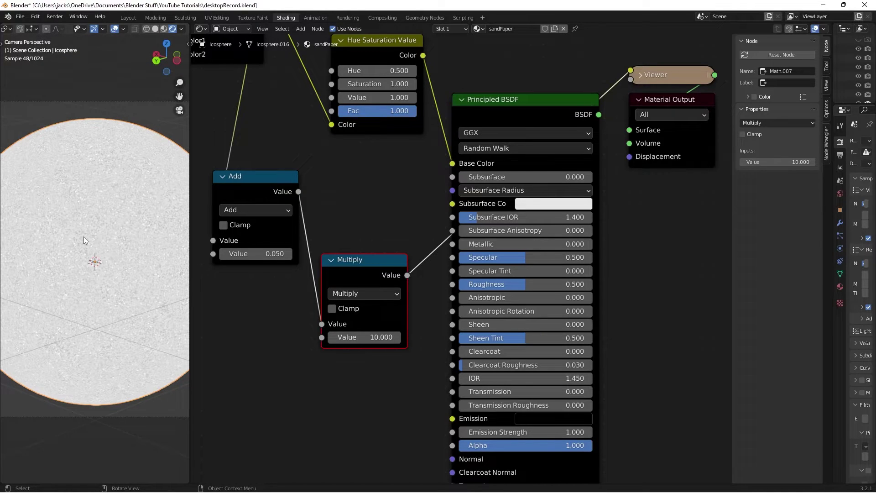
{"action": "scroll", "coordinate": [83, 237], "scroll_direction": "up", "scroll_amount": 2}
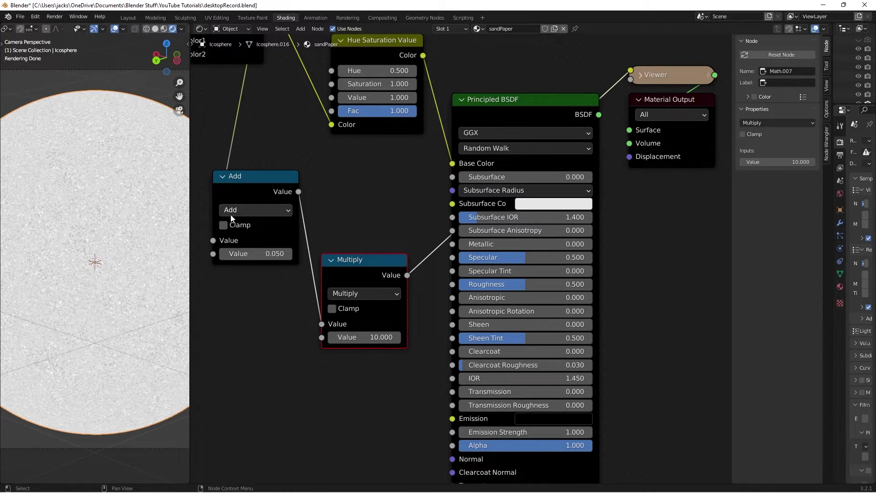
{"action": "left_click", "coordinate": [224, 225]}
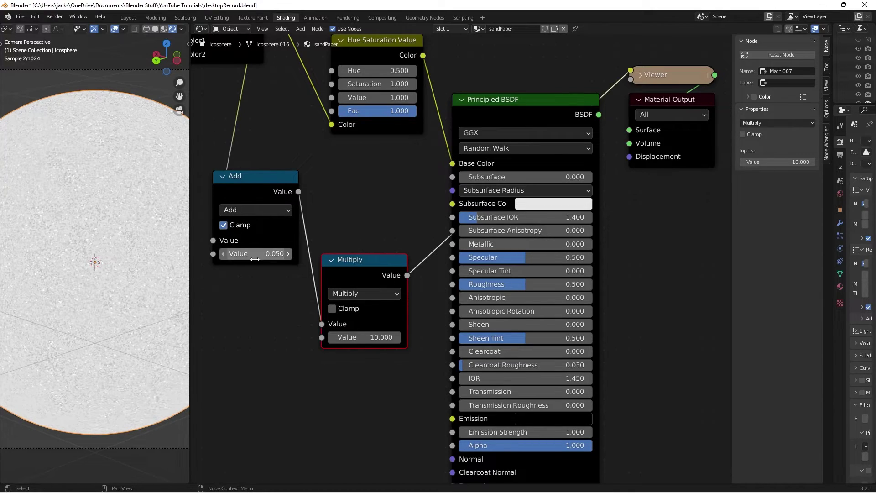
{"action": "left_click", "coordinate": [332, 309]}
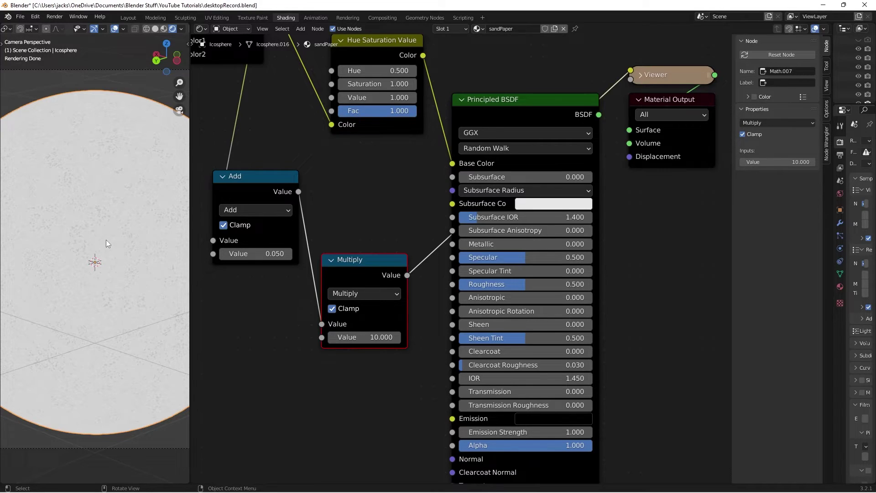
{"action": "middle_click_drag", "start_coordinate": [361, 203], "coordinate": [356, 201]}
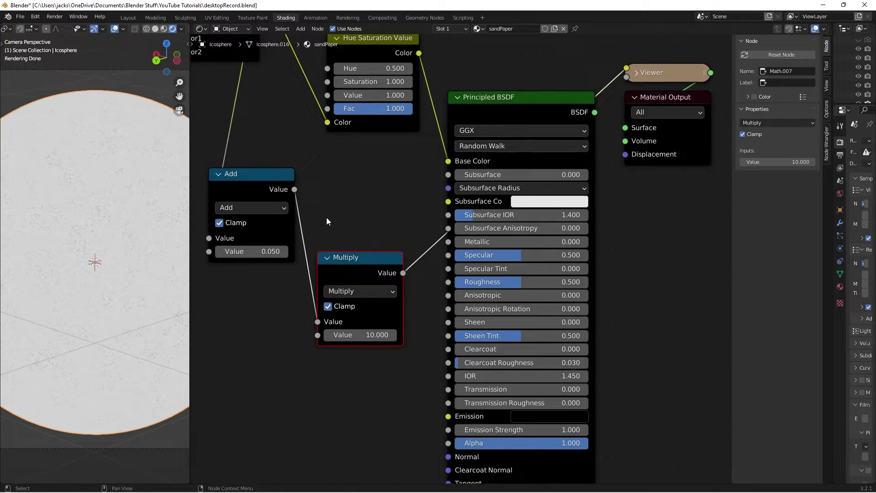
- Connect the Multiply result to Principled BSDF Roughness and preview the full shader
{"action": "middle_click_drag", "start_coordinate": [327, 218], "coordinate": [330, 254]}
{"action": "left_click_drag", "start_coordinate": [330, 255], "coordinate": [417, 268]}
{"action": "scroll", "coordinate": [365, 208], "scroll_direction": "down", "scroll_amount": 2}
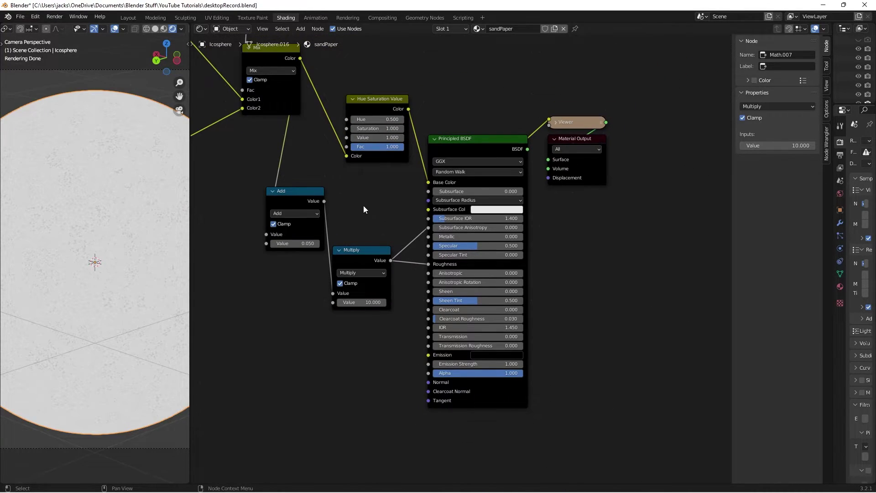
{"action": "left_click", "coordinate": [466, 150], "text": "ctrl+shift"}
{"action": "scroll", "coordinate": [157, 236], "scroll_direction": "down", "scroll_amount": 2}
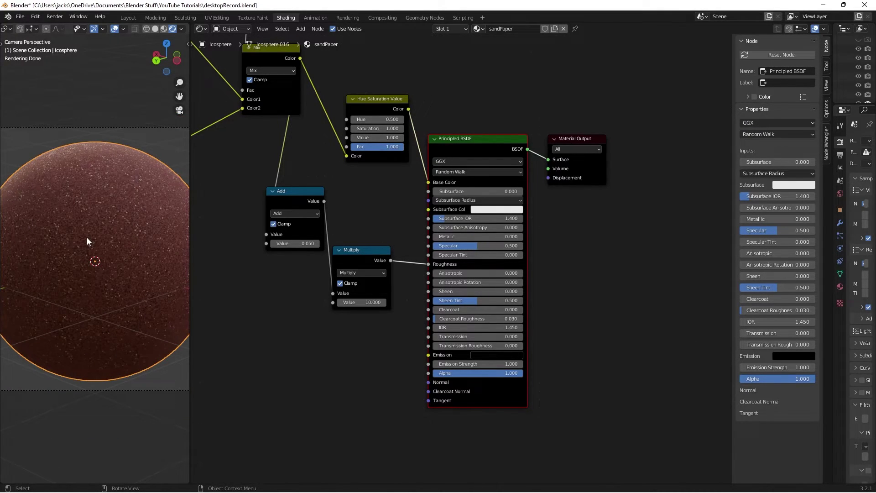
- Shift the Add and Multiply nodes to the right
{"action": "left_click_drag", "start_coordinate": [274, 191], "coordinate": [290, 190]}
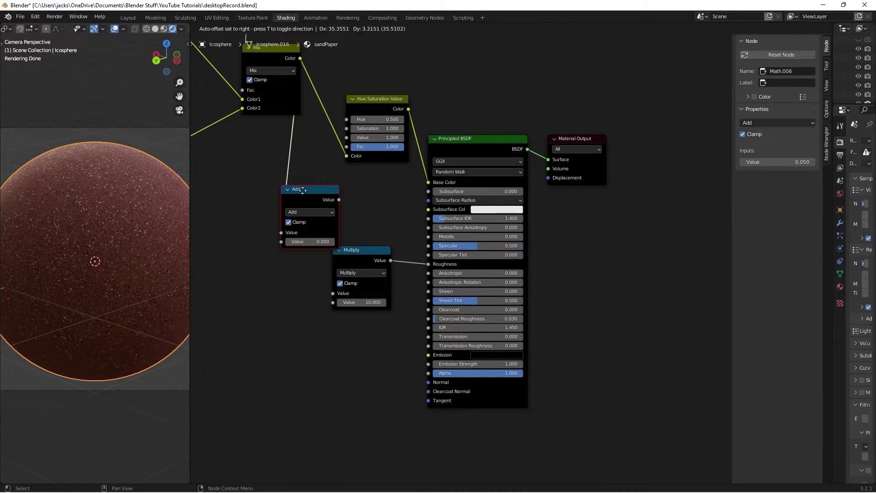
{"action": "left_click_drag", "start_coordinate": [358, 251], "coordinate": [369, 252]}
{"action": "scroll", "coordinate": [348, 275], "scroll_direction": "down", "scroll_amount": 1}
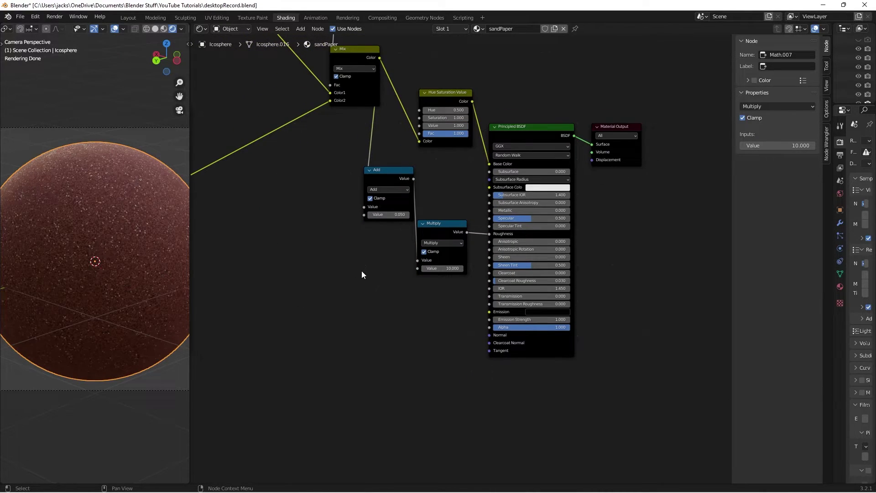
- Add a Bump node below the Multiply node and adjust the final Mix node's position
{"action": "key", "text": "shift+a"}
{"action": "left_click", "coordinate": [361, 271]}
{"action": "type", "text": "bump"}
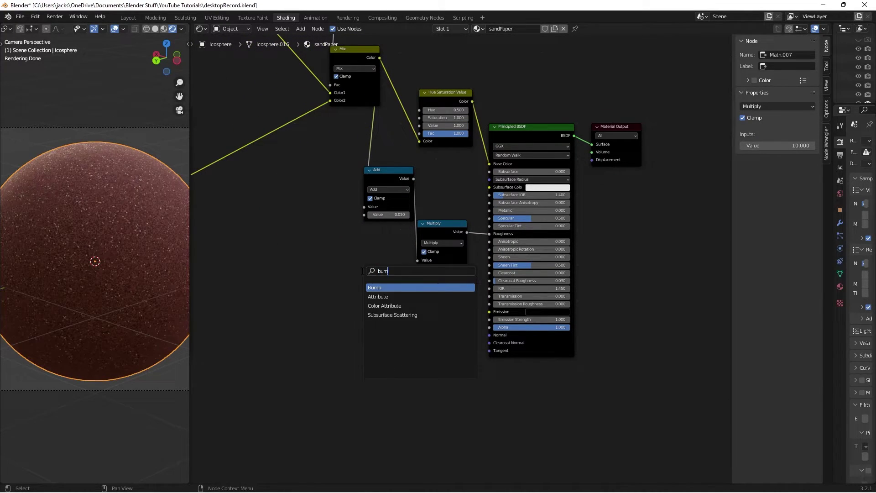
{"action": "key", "text": "Return"}
{"action": "left_click", "coordinate": [373, 333]}
{"action": "scroll", "coordinate": [390, 186], "scroll_direction": "down", "scroll_amount": 1}
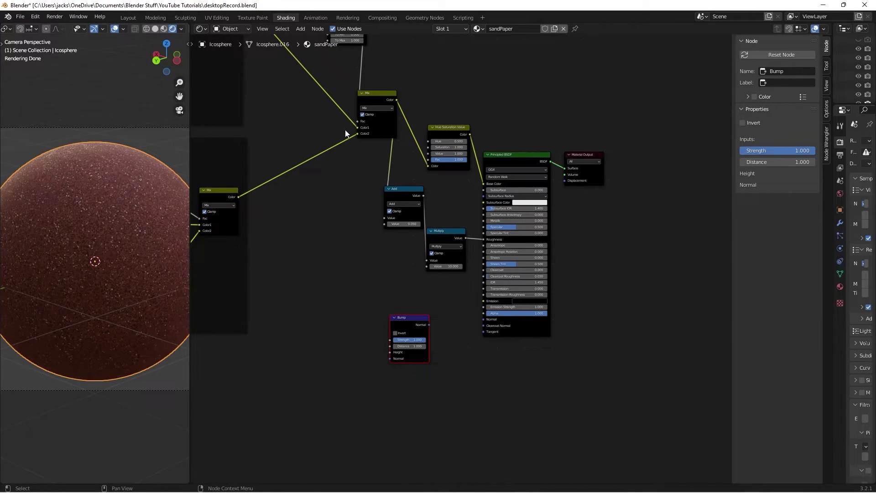
{"action": "middle_click_drag", "start_coordinate": [345, 129], "coordinate": [399, 113]}
{"action": "left_click_drag", "start_coordinate": [407, 114], "coordinate": [427, 368]}
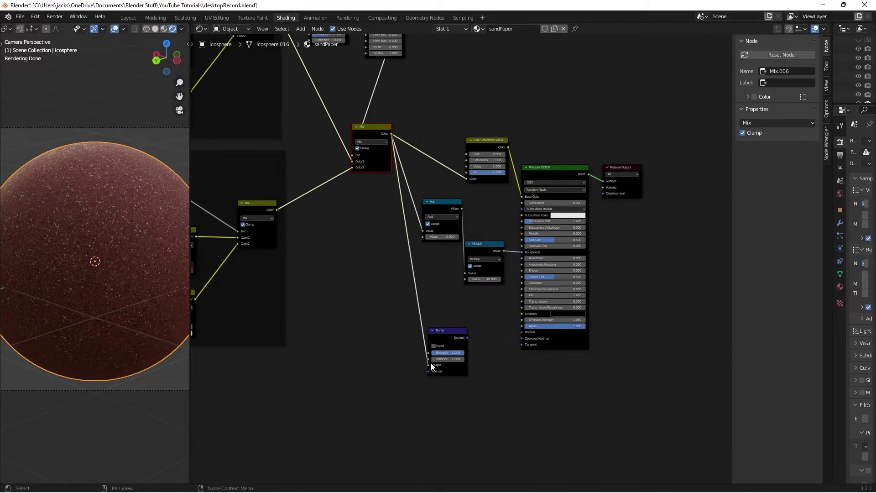
{"action": "scroll", "coordinate": [428, 273], "scroll_direction": "up", "scroll_amount": 3}
- Wire Mix Color into Bump Height, Bump Normal into the shader's Normal, and set Strength 0.5
{"action": "middle_click_drag", "start_coordinate": [429, 273], "coordinate": [355, 296]}
{"action": "left_click_drag", "start_coordinate": [327, 289], "coordinate": [415, 280]}
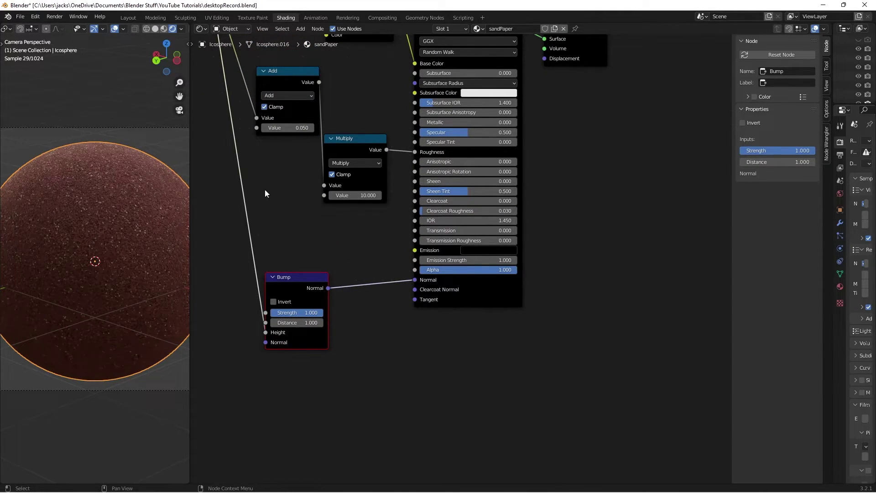
{"action": "scroll", "coordinate": [113, 237], "scroll_direction": "up", "scroll_amount": 3}
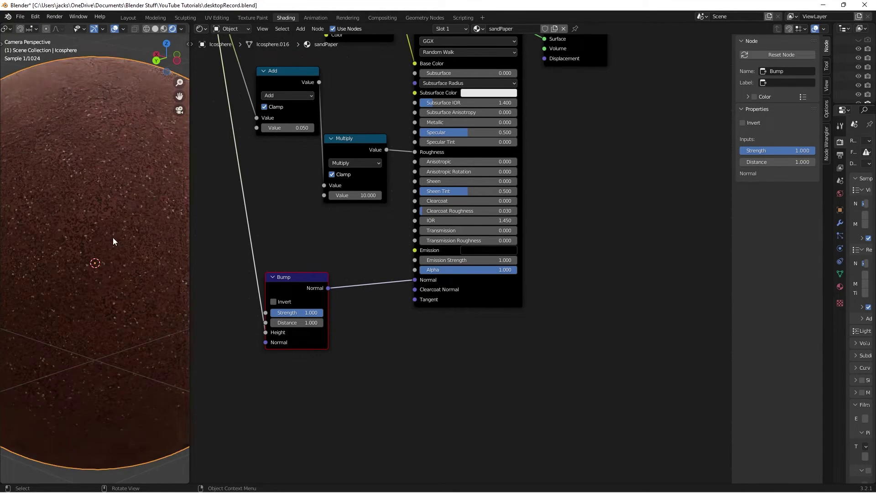
{"action": "left_click", "coordinate": [304, 290], "text": "ctrl+shift"}
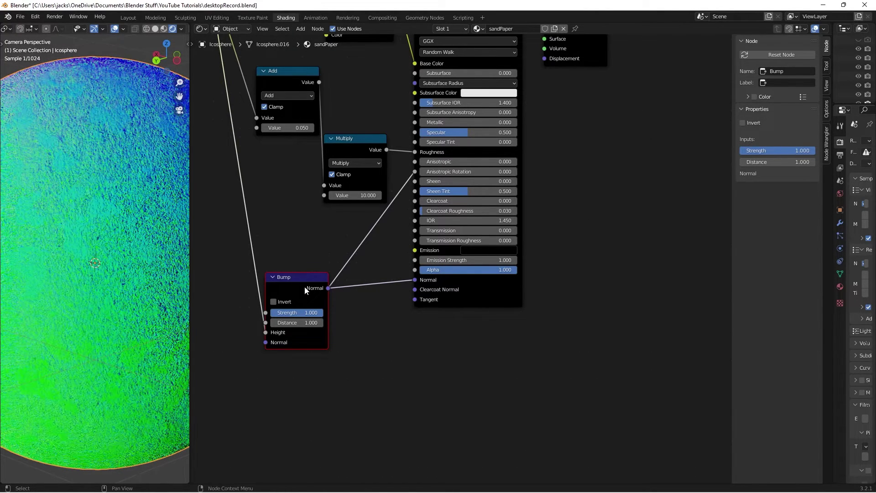
{"action": "left_click", "coordinate": [306, 314]}
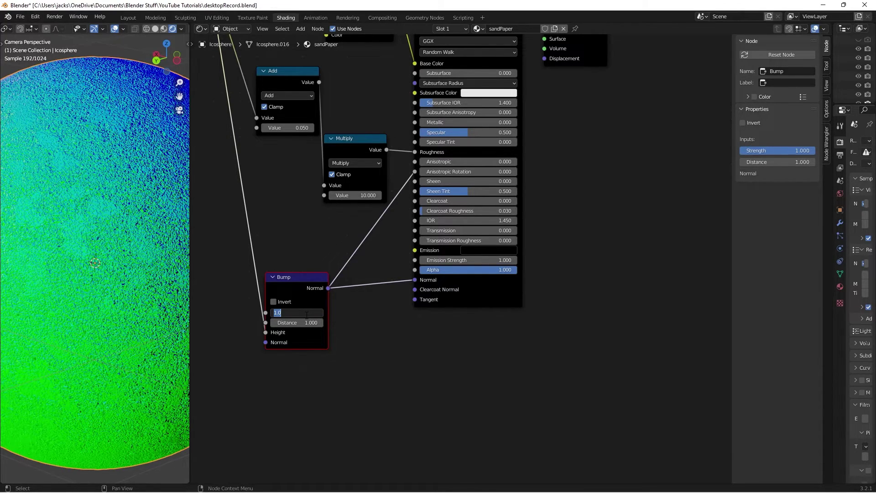
{"action": "type", "text": "0.5"}
{"action": "key", "text": "Return"}
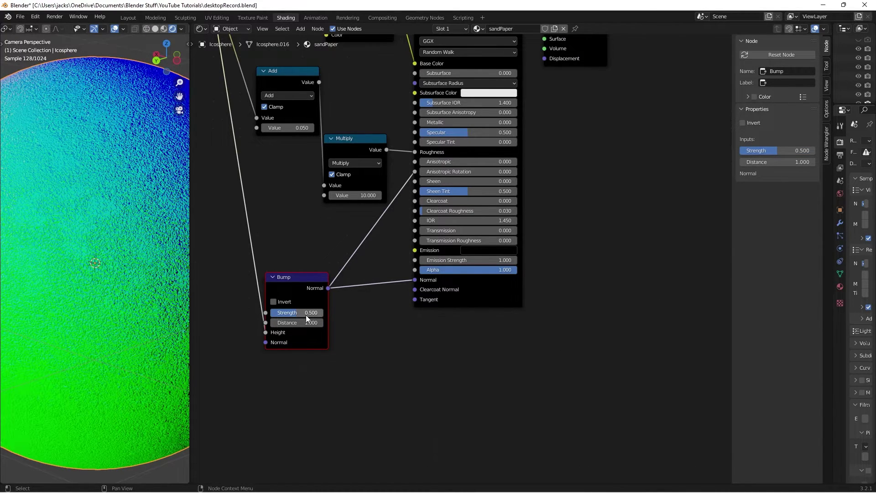
{"action": "scroll", "coordinate": [315, 294], "scroll_direction": "down", "scroll_amount": 3}
{"action": "scroll", "coordinate": [391, 215], "scroll_direction": "up", "scroll_amount": 3, "text": "shift"}
- Show the full sandpaper shader on the sphere again and save the file
{"action": "left_click", "coordinate": [434, 177], "text": "ctrl+shift"}
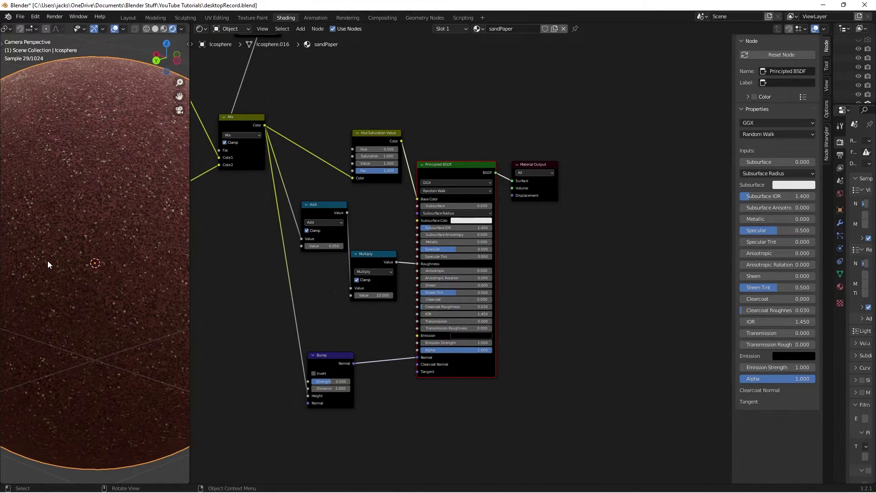
{"action": "scroll", "coordinate": [47, 262], "scroll_direction": "down", "scroll_amount": 3}
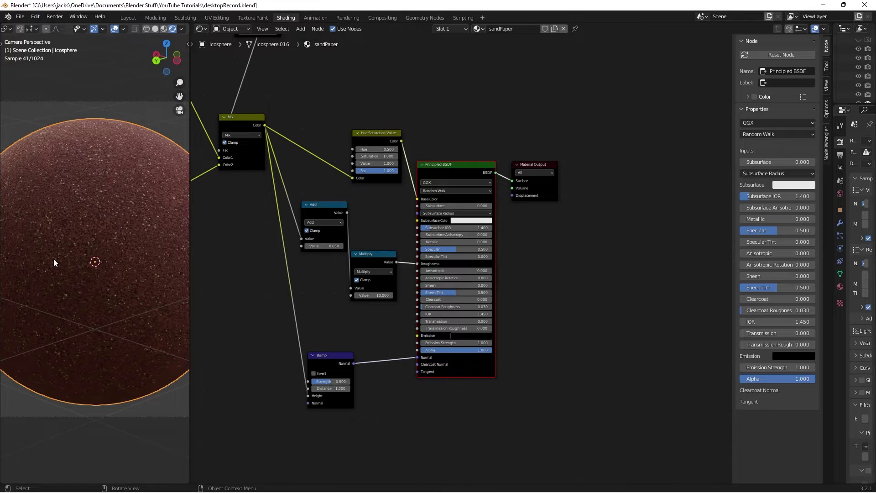
{"action": "key", "text": "ctrl+s"}
{"action": "scroll", "coordinate": [251, 246], "scroll_direction": "down", "scroll_amount": 2}
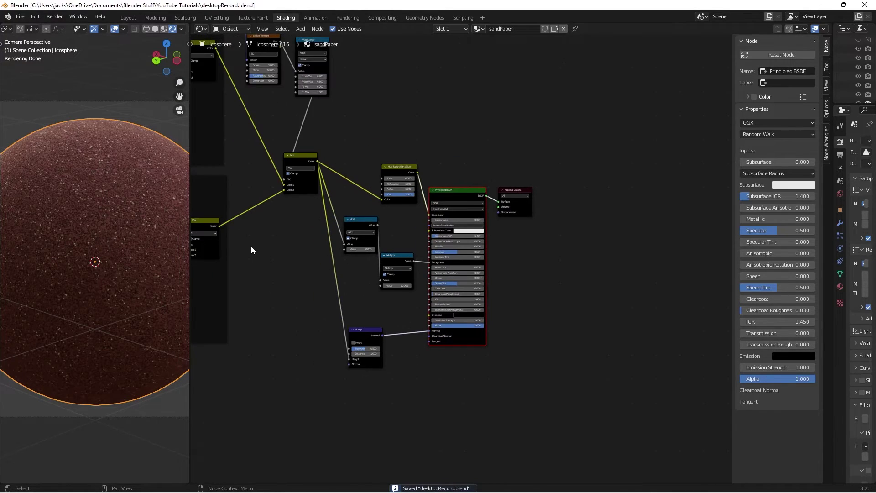
- Set the upper Voronoi Texture's Scale to 200
{"action": "middle_click_drag", "start_coordinate": [251, 249], "coordinate": [383, 313]}
{"action": "scroll", "coordinate": [384, 313], "scroll_direction": "up", "scroll_amount": 6}
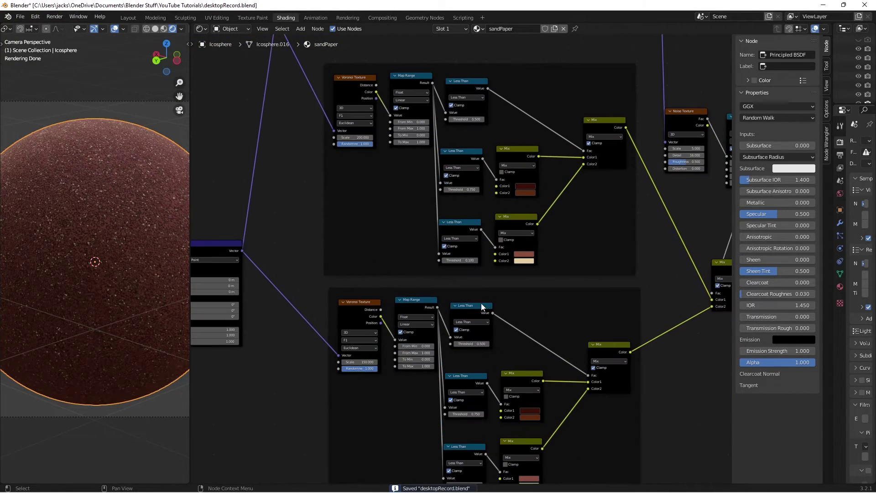
{"action": "middle_click_drag", "start_coordinate": [289, 210], "coordinate": [366, 274]}
{"action": "scroll", "coordinate": [366, 274], "scroll_direction": "up", "scroll_amount": 1}
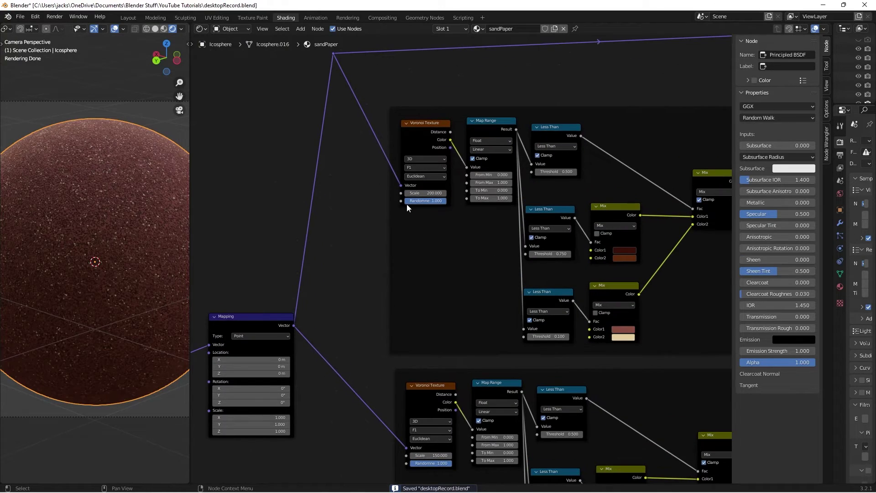
{"action": "double_click", "coordinate": [431, 193]}
{"action": "type", "text": "200"}
{"action": "key", "text": "Return"}
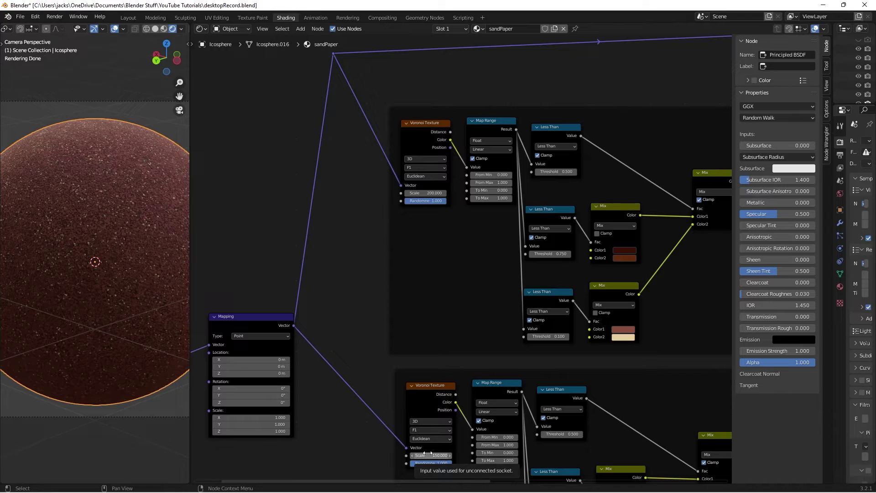
{"action": "scroll", "coordinate": [386, 386], "scroll_direction": "up", "scroll_amount": 2}
- Add a Math node set to Multiply and duplicate it just below
{"action": "key", "text": "shift+a"}
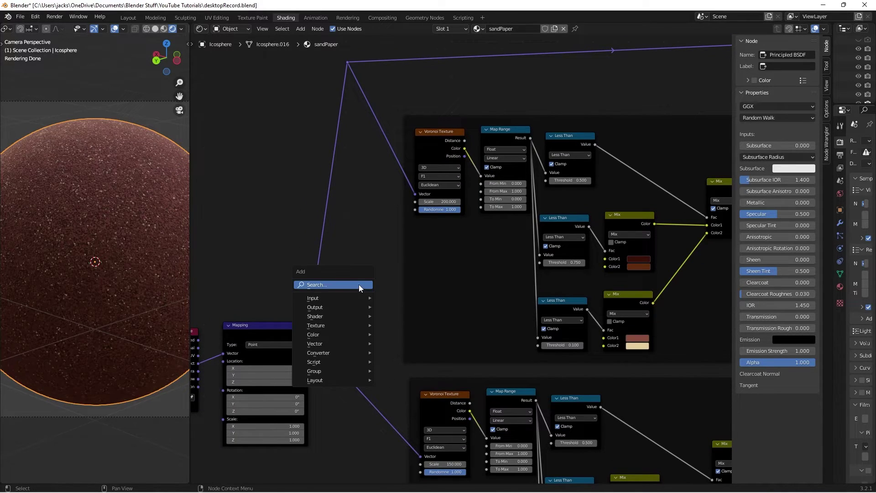
{"action": "left_click", "coordinate": [359, 284]}
{"action": "type", "text": "math"}
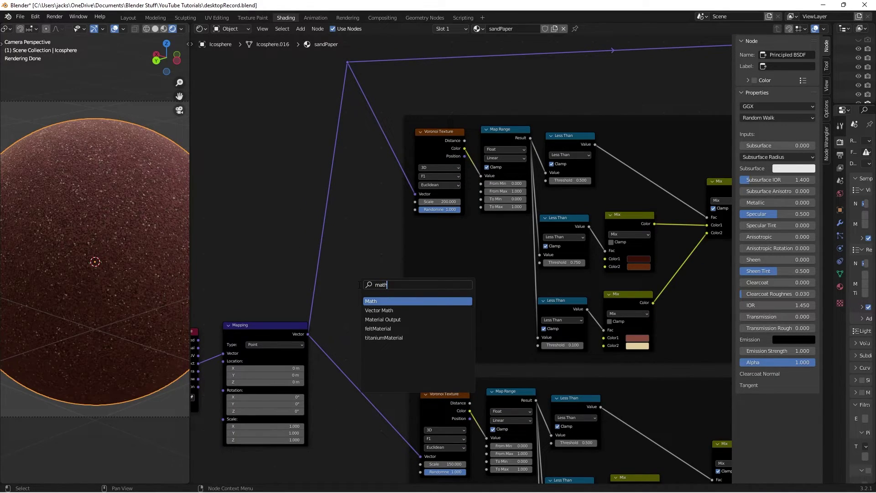
{"action": "key", "text": "Return"}
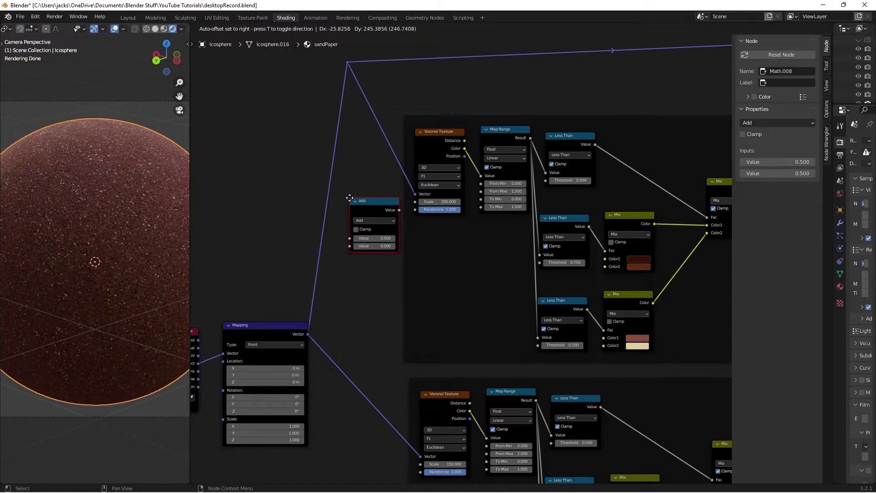
{"action": "left_click", "coordinate": [350, 198]}
{"action": "left_click", "coordinate": [366, 220]}
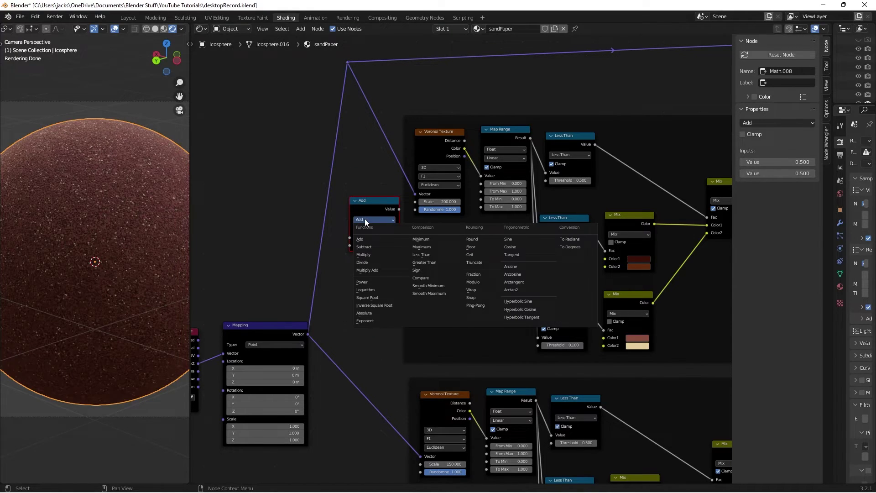
{"action": "left_click", "coordinate": [371, 254]}
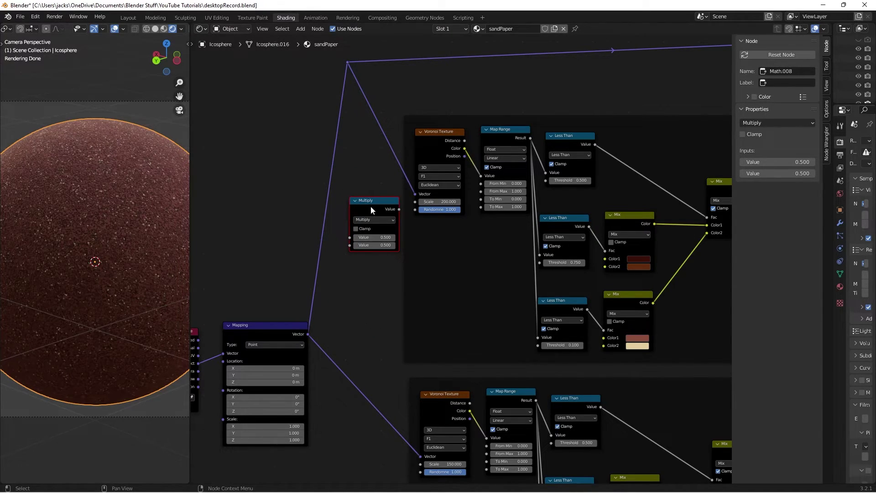
{"action": "key", "text": "shift+d"}
{"action": "left_click", "coordinate": [370, 313]}
- Set the upper Multiply's second value to 200 and the lower one's to 150
{"action": "scroll", "coordinate": [382, 277], "scroll_direction": "up", "scroll_amount": 2}
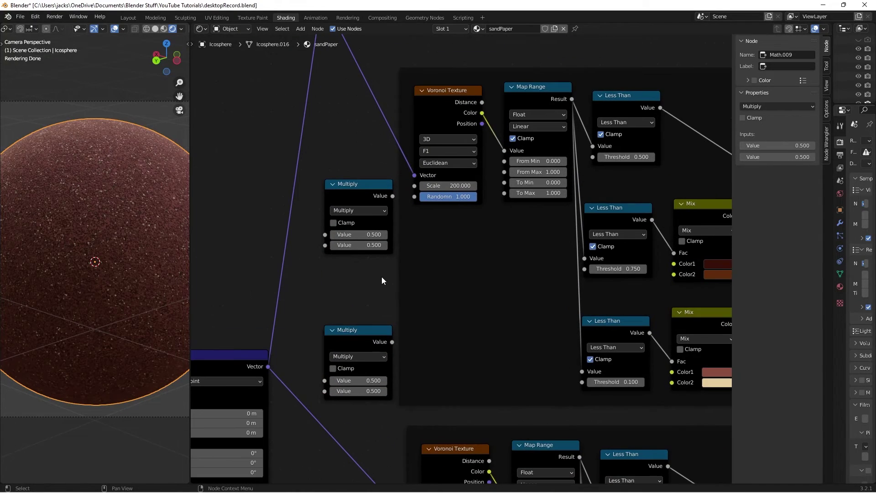
{"action": "left_click", "coordinate": [362, 247]}
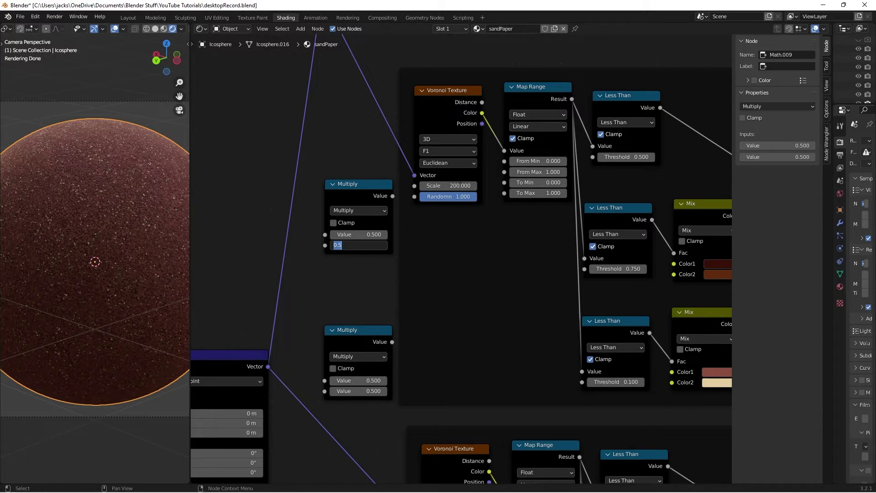
{"action": "type", "text": "200"}
{"action": "key", "text": "Return"}
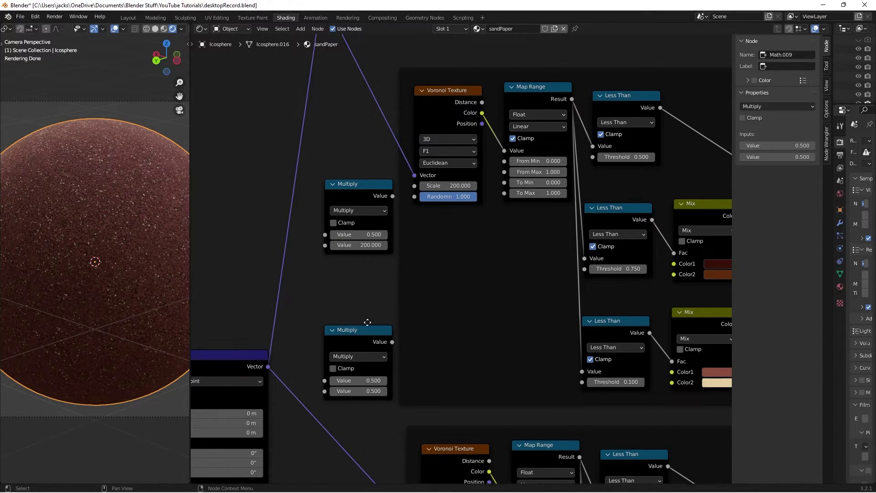
{"action": "middle_click_drag", "start_coordinate": [370, 391], "coordinate": [355, 313]}
{"action": "left_click", "coordinate": [355, 313]}
{"action": "type", "text": "150"}
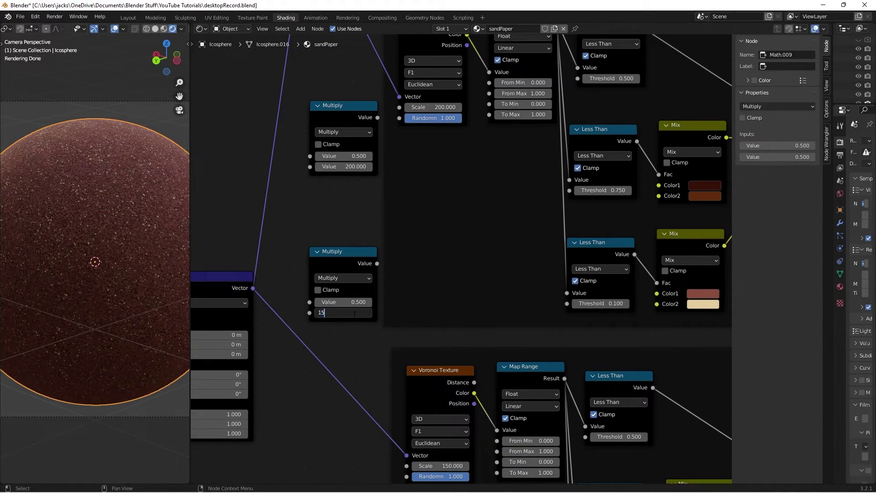
{"action": "key", "text": "Return"}
- Set both Multiply first values to 1 and link them to the upper and lower Voronoi Scale inputs
{"action": "left_click", "coordinate": [330, 301]}
{"action": "type", "text": "1"}
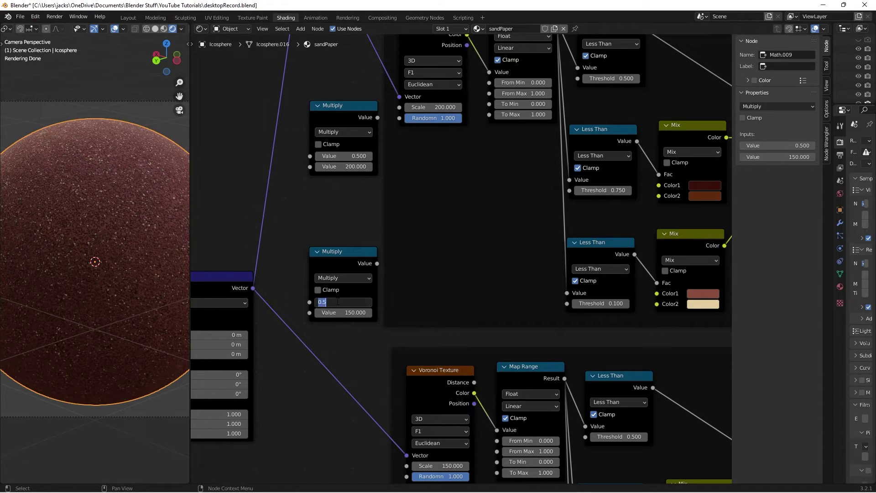
{"action": "key", "text": "Return"}
{"action": "left_click", "coordinate": [355, 155]}
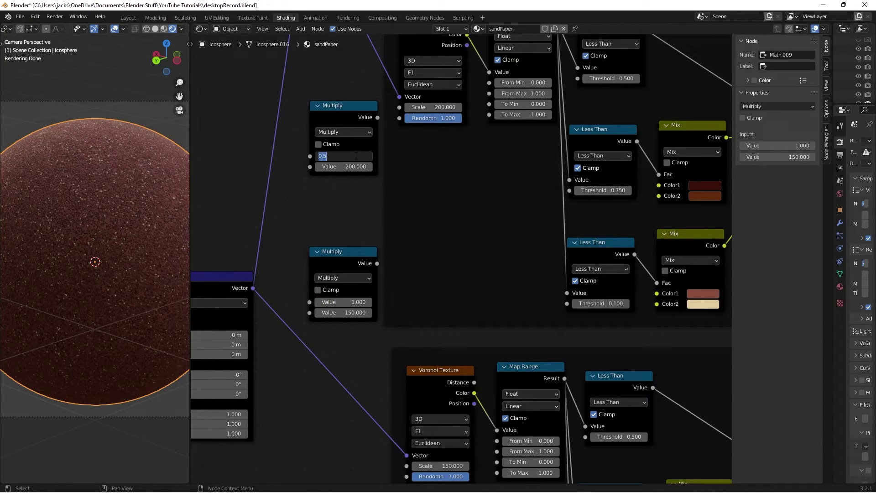
{"action": "type", "text": "1"}
{"action": "key", "text": "Return"}
{"action": "left_click_drag", "start_coordinate": [377, 117], "coordinate": [400, 108]}
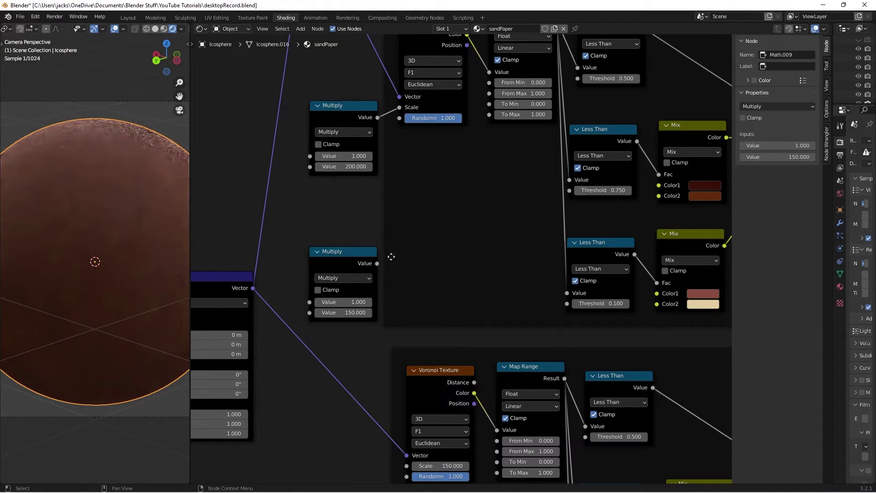
{"action": "left_click_drag", "start_coordinate": [377, 264], "coordinate": [404, 465]}
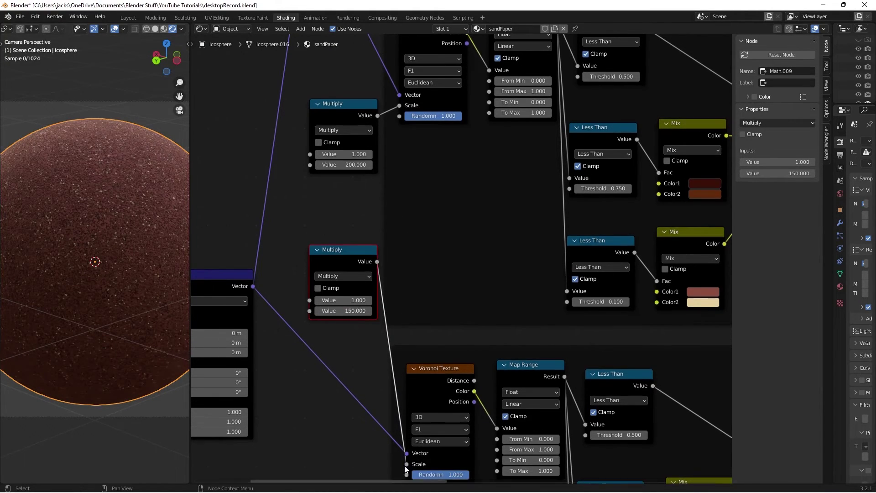
- Add a Value node left of the Multiplies and connect it to both Multiply first inputs
{"action": "scroll", "coordinate": [303, 223], "scroll_direction": "down", "scroll_amount": 3}
{"action": "scroll", "coordinate": [303, 223], "scroll_direction": "up", "scroll_amount": 1}
{"action": "key", "text": "shift+a"}
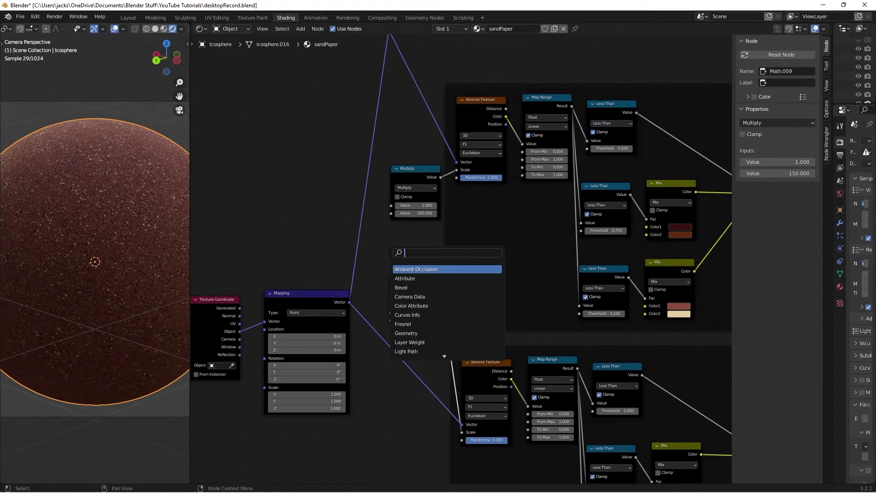
{"action": "type", "text": "value"}
{"action": "key", "text": "Return"}
{"action": "left_click", "coordinate": [328, 239]}
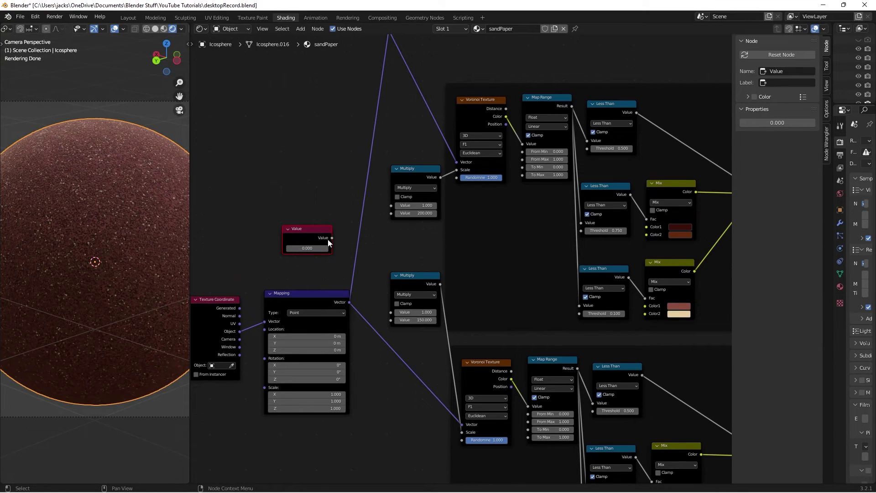
{"action": "key", "text": "g"}
{"action": "left_click", "coordinate": [311, 240]}
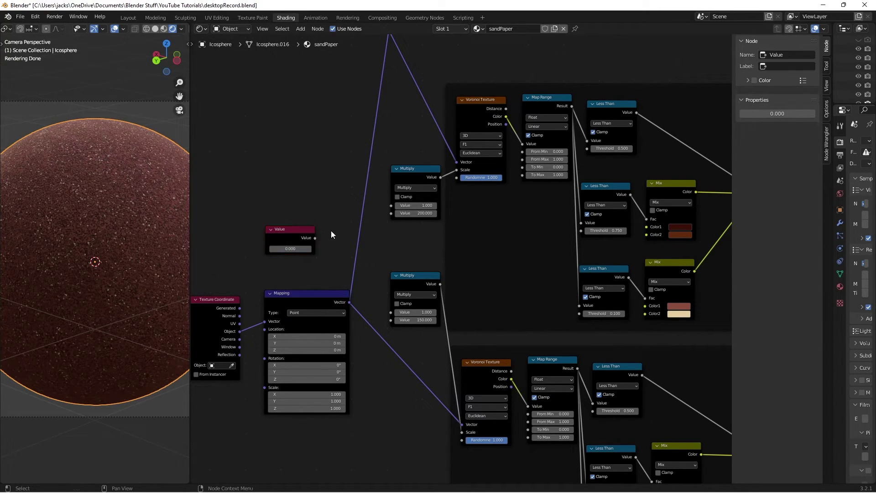
{"action": "left_click_drag", "start_coordinate": [315, 238], "coordinate": [391, 312]}
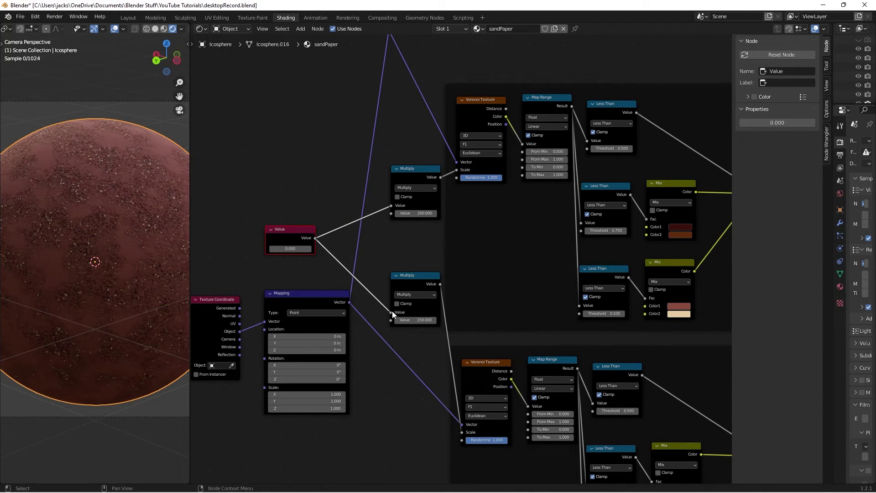
- Try shared Value settings of 1, 2, 3 and 0.5, then settle on 1
{"action": "left_click", "coordinate": [287, 249]}
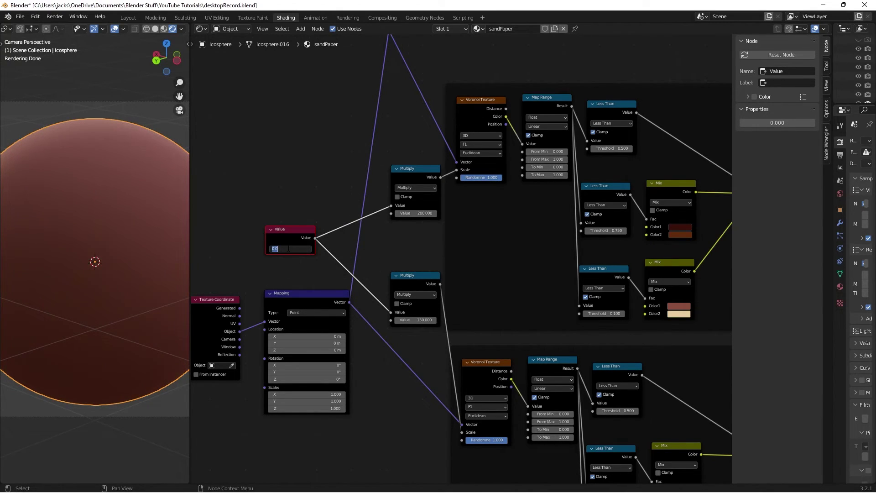
{"action": "type", "text": "1"}
{"action": "key", "text": "Return"}
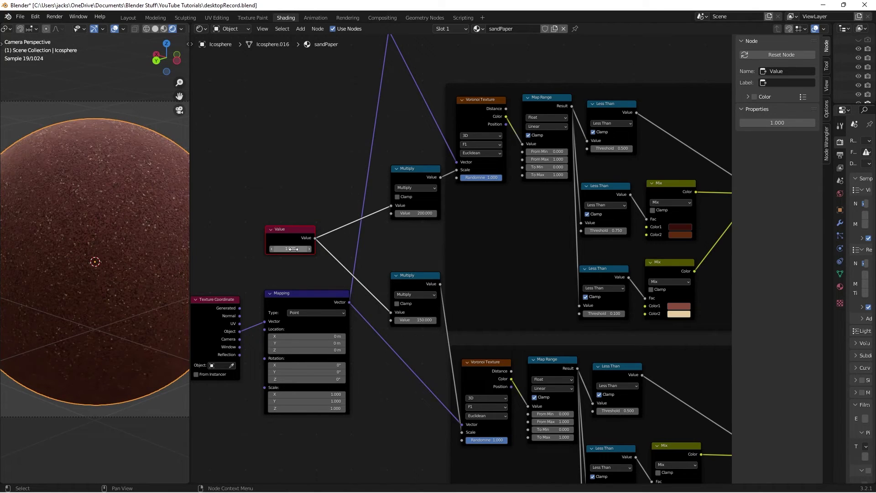
{"action": "left_click", "coordinate": [293, 249]}
{"action": "type", "text": "2"}
{"action": "key", "text": "Return"}
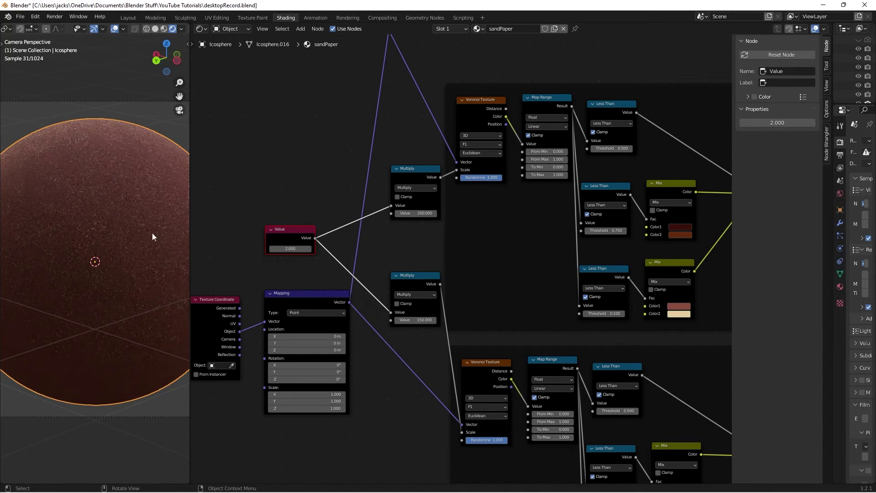
{"action": "left_click", "coordinate": [287, 248]}
{"action": "type", "text": "3"}
{"action": "key", "text": "Return"}
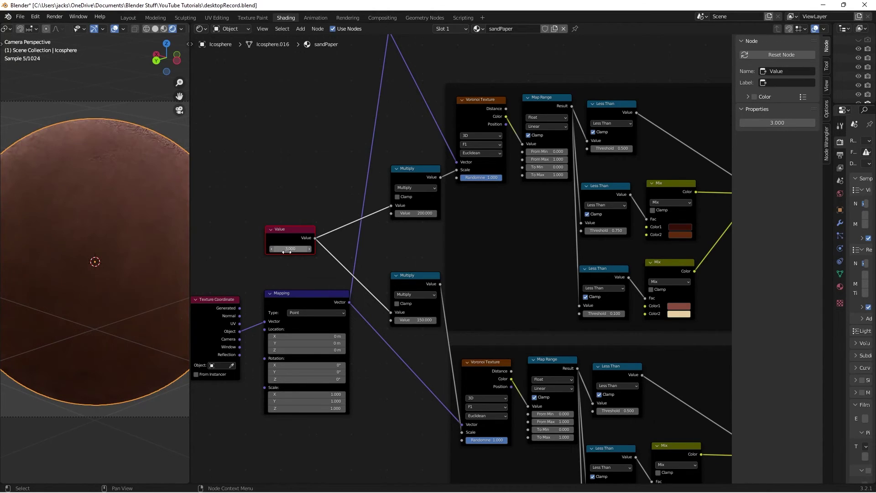
{"action": "left_click", "coordinate": [279, 252]}
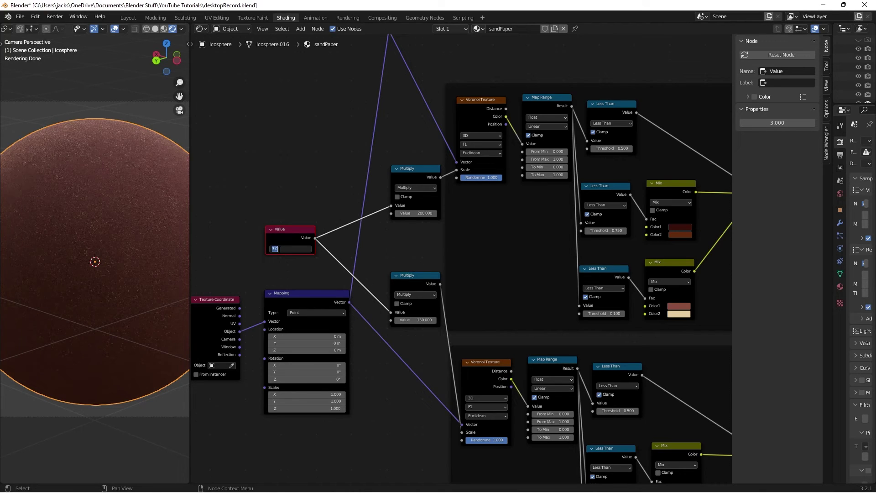
{"action": "type", "text": "0.5"}
{"action": "key", "text": "Return"}
{"action": "left_click", "coordinate": [278, 252]}
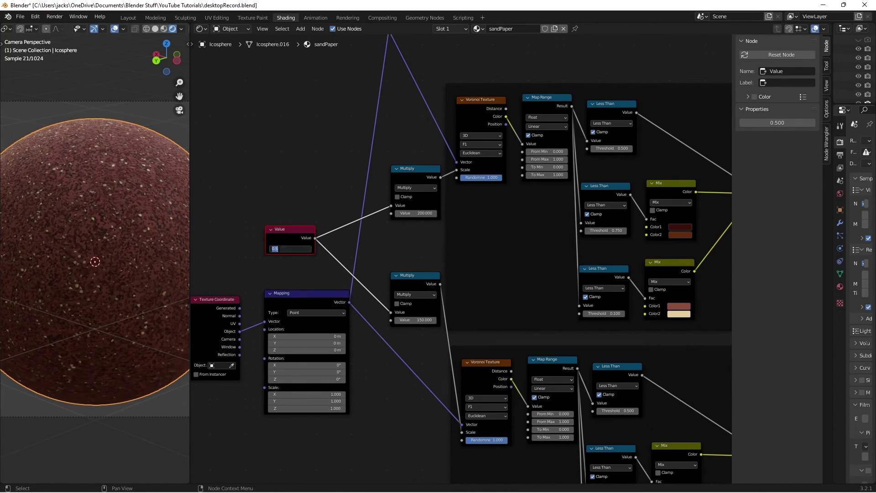
{"action": "type", "text": "1"}
{"action": "key", "text": "Return"}
- Frame the whole node tree and test a Hue shift, cancelling it to keep 0.500
{"action": "key", "text": "Home"}
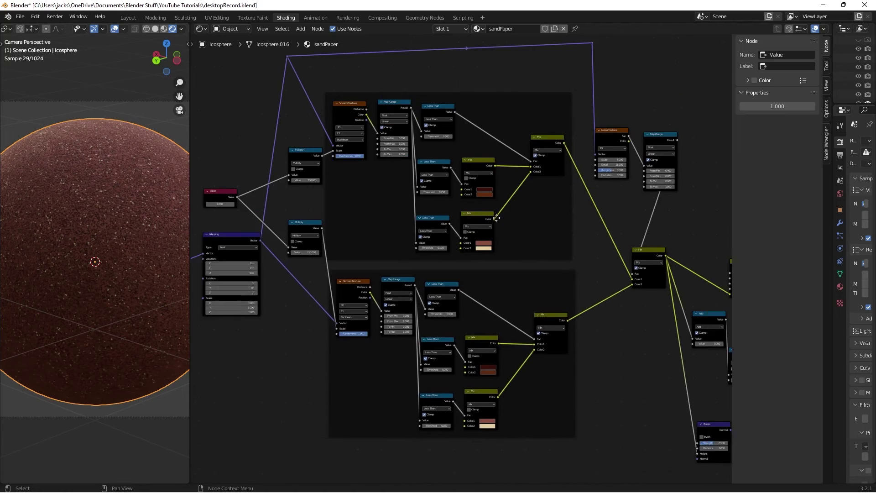
{"action": "scroll", "coordinate": [656, 264], "scroll_direction": "up", "scroll_amount": 2}
{"action": "middle_click_drag", "start_coordinate": [656, 264], "coordinate": [520, 227]}
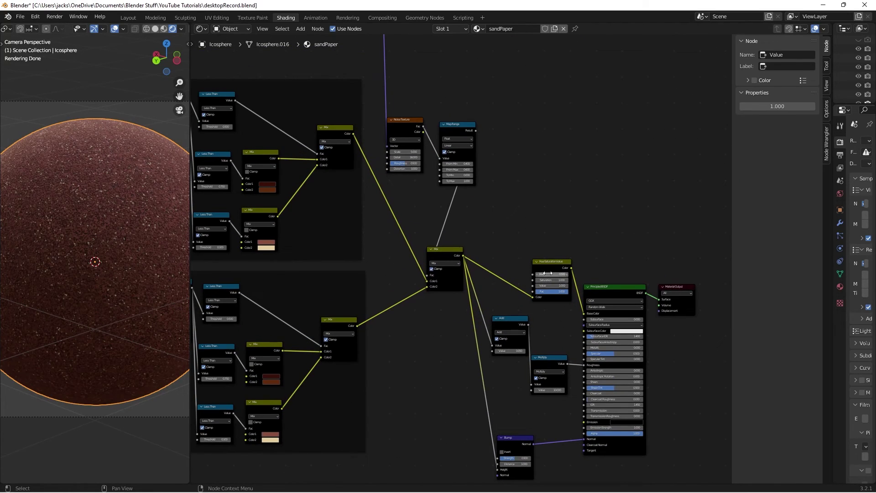
{"action": "left_click_drag", "start_coordinate": [547, 273], "coordinate": [569, 273]}
{"action": "key", "text": "Escape"}
{"action": "middle_click_drag", "start_coordinate": [549, 289], "coordinate": [527, 260]}
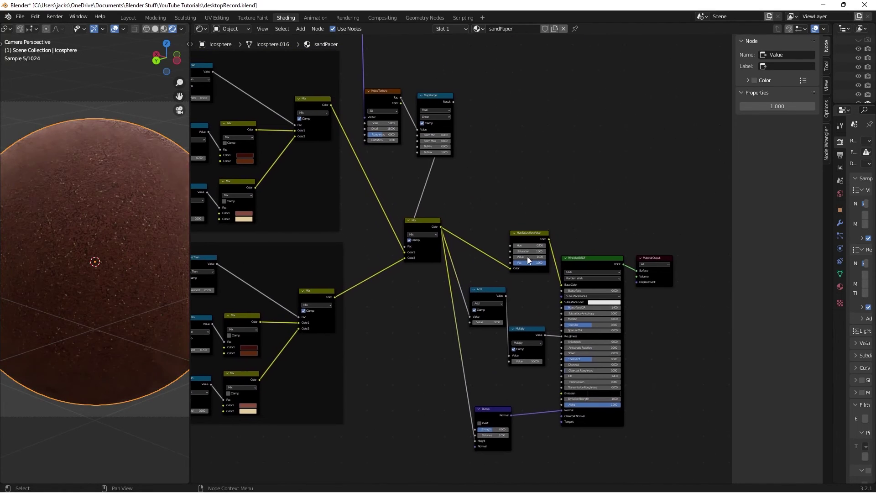
{"action": "scroll", "coordinate": [527, 257], "scroll_direction": "down", "scroll_amount": 1}
{"action": "scroll", "coordinate": [564, 324], "scroll_direction": "up", "scroll_amount": 4}
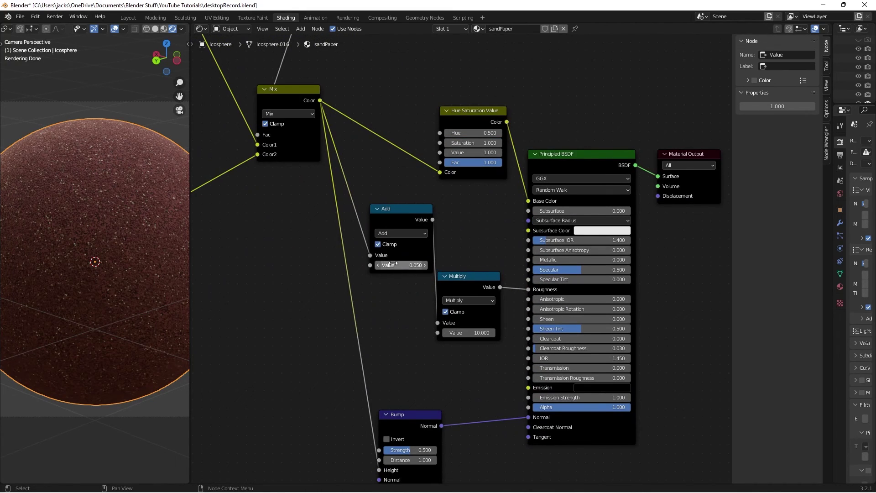
- Review the Add and Value nodes, then save desktopRecord.blend
{"action": "left_click", "coordinate": [396, 212]}
{"action": "scroll", "coordinate": [417, 334], "scroll_direction": "down", "scroll_amount": 2}
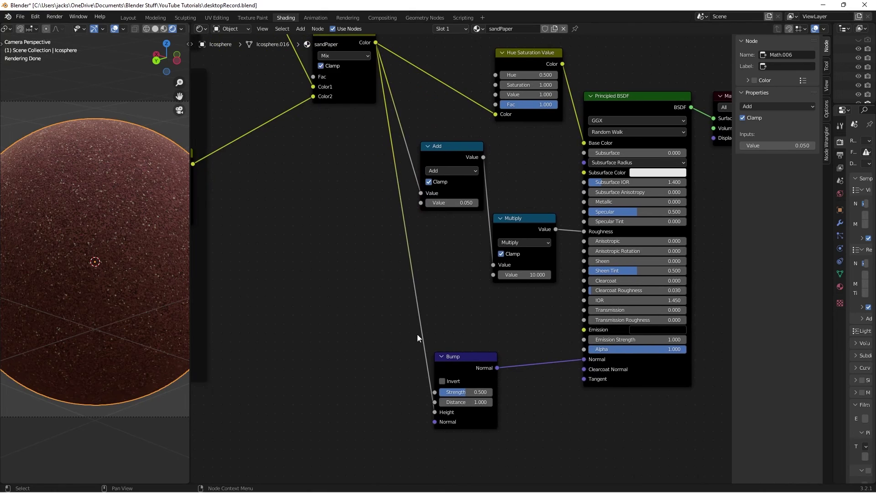
{"action": "middle_click_drag", "start_coordinate": [286, 170], "coordinate": [379, 249]}
{"action": "scroll", "coordinate": [365, 242], "scroll_direction": "down", "scroll_amount": 3}
{"action": "scroll", "coordinate": [300, 204], "scroll_direction": "up", "scroll_amount": 2}
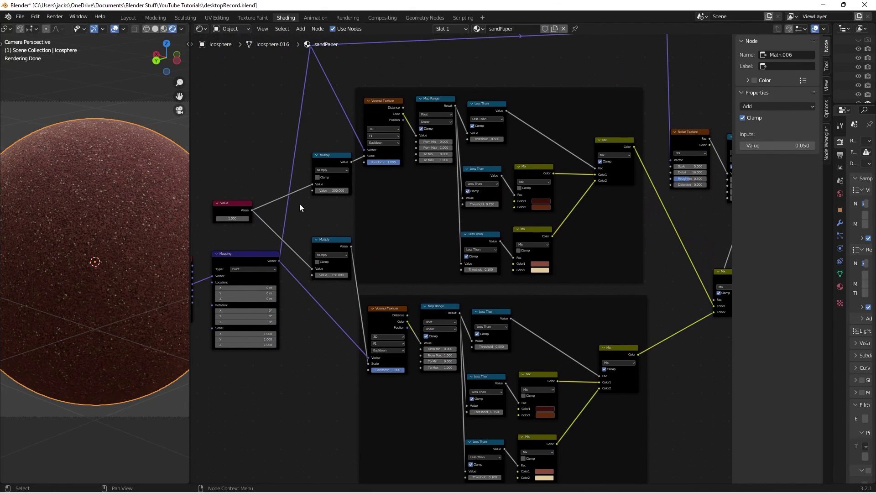
{"action": "left_click", "coordinate": [254, 201]}
{"action": "scroll", "coordinate": [410, 283], "scroll_direction": "down", "scroll_amount": 2}
{"action": "scroll", "coordinate": [416, 279], "scroll_direction": "up", "scroll_amount": 1}
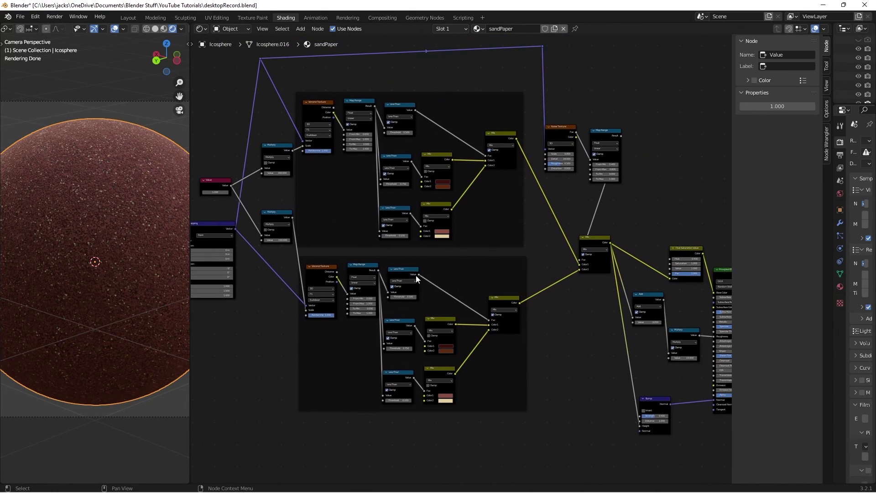
{"action": "key", "text": "ctrl+s"}
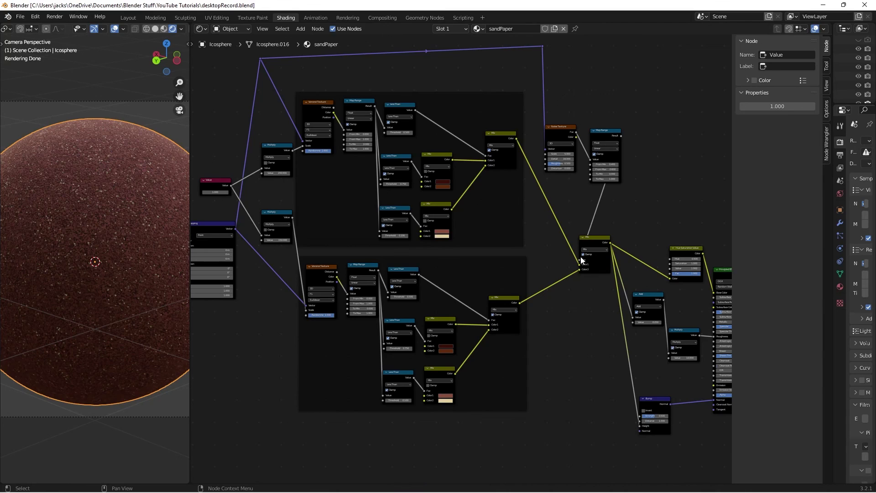
{"action": "key", "text": "ctrl+s"}
{"action": "scroll", "coordinate": [617, 193], "scroll_direction": "down", "scroll_amount": 1}
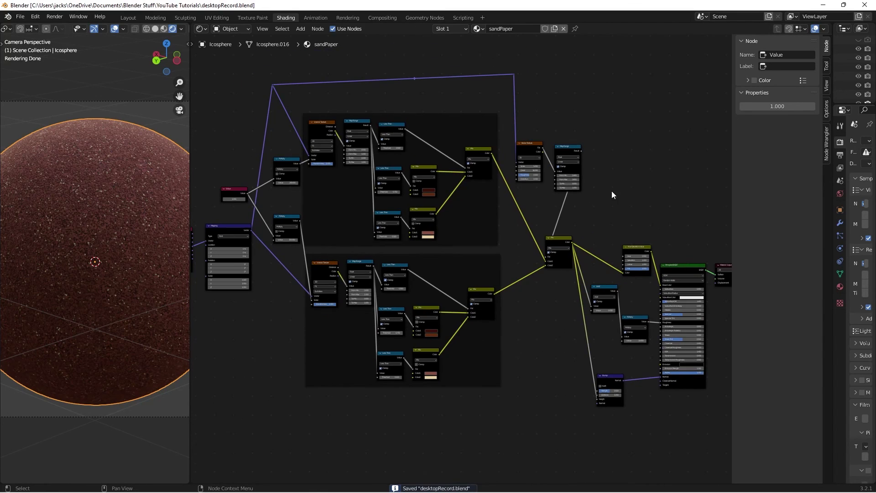